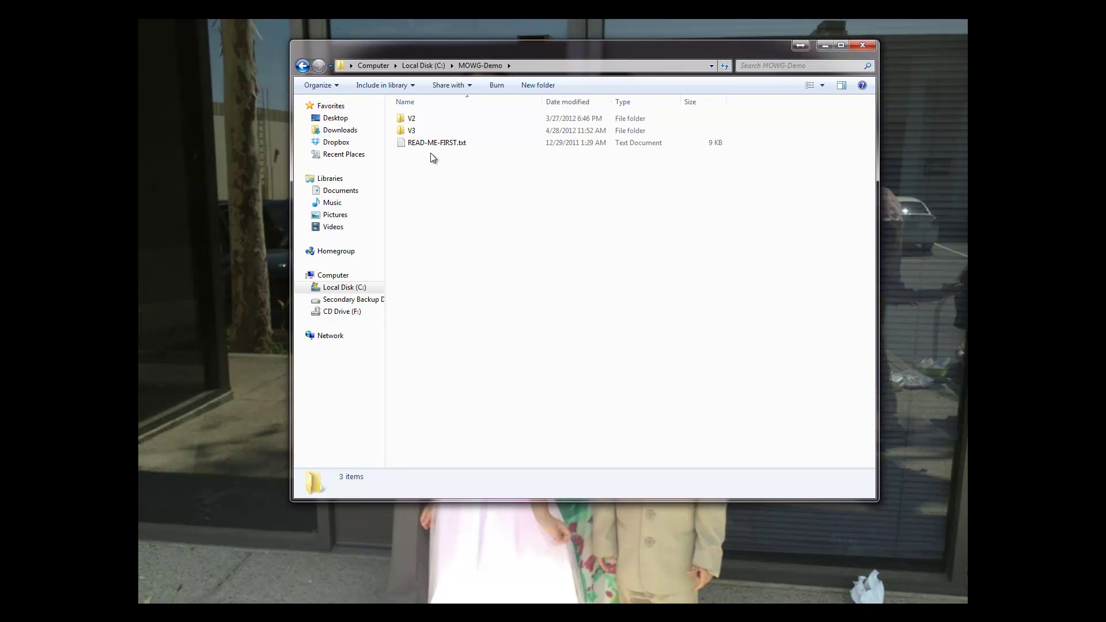
Open the V3 folder inside MOWG-Demo and examine the original files and folders it contains
{"action": "left_click", "coordinate": [432, 143]}
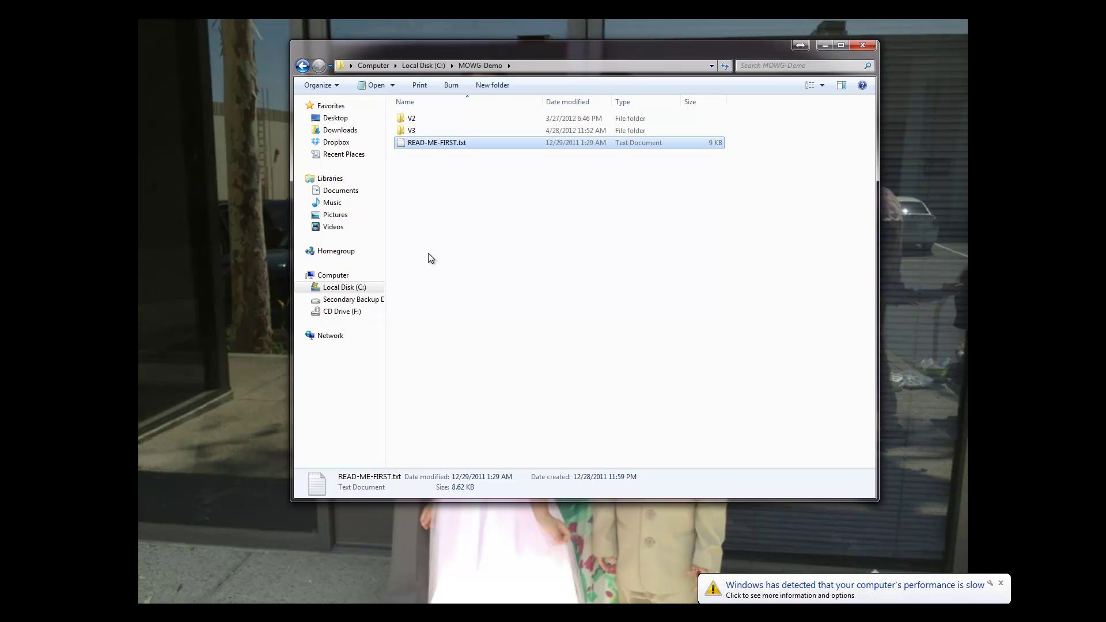
{"action": "left_click", "coordinate": [1000, 583]}
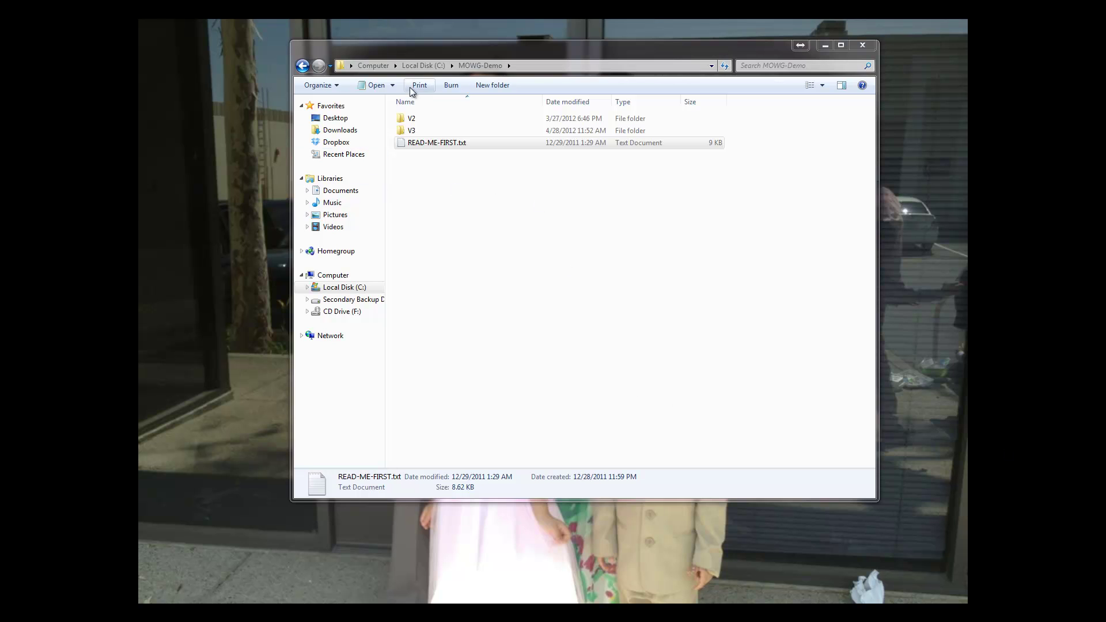
{"action": "left_click", "coordinate": [424, 65]}
{"action": "double_click", "coordinate": [437, 160]}
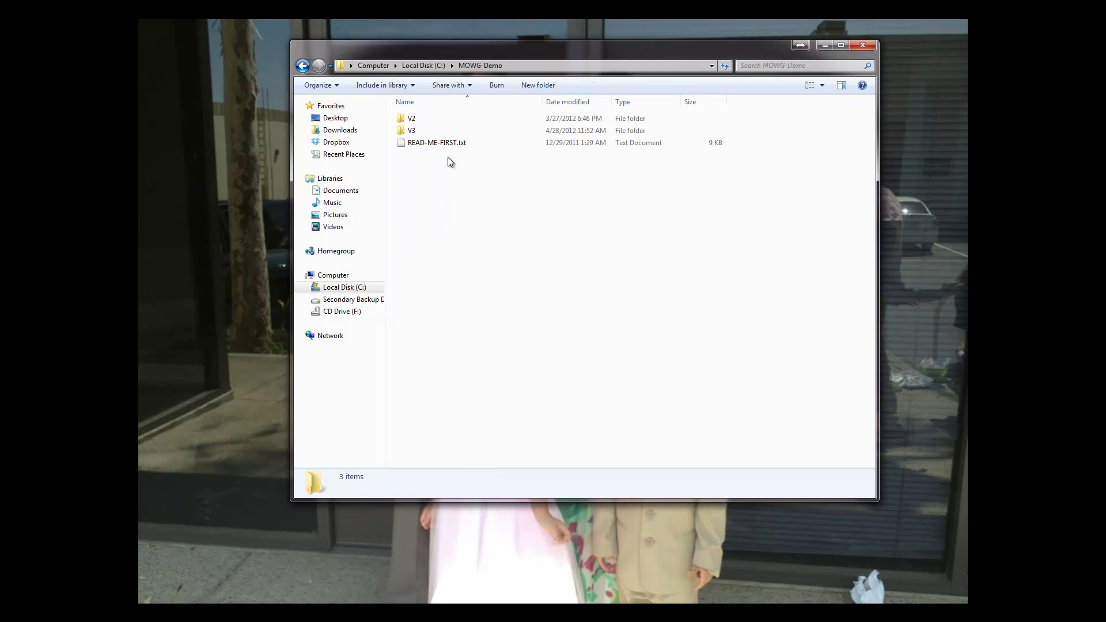
{"action": "double_click", "coordinate": [413, 130]}
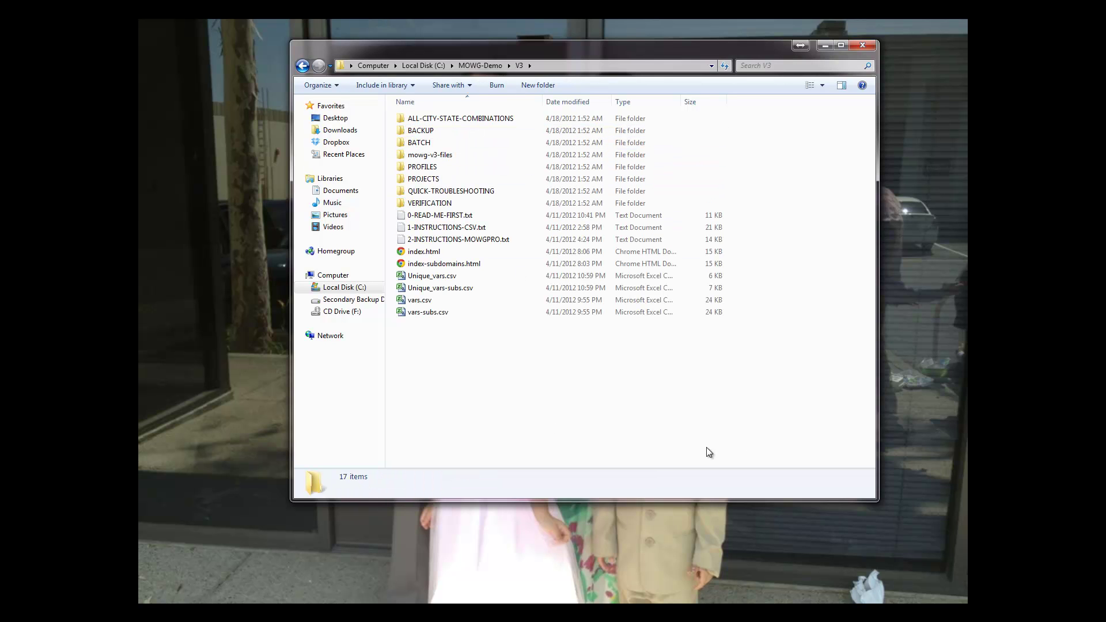
{"action": "left_click_drag", "start_coordinate": [832, 434], "coordinate": [375, 111]}
{"action": "left_click", "coordinate": [493, 372]}
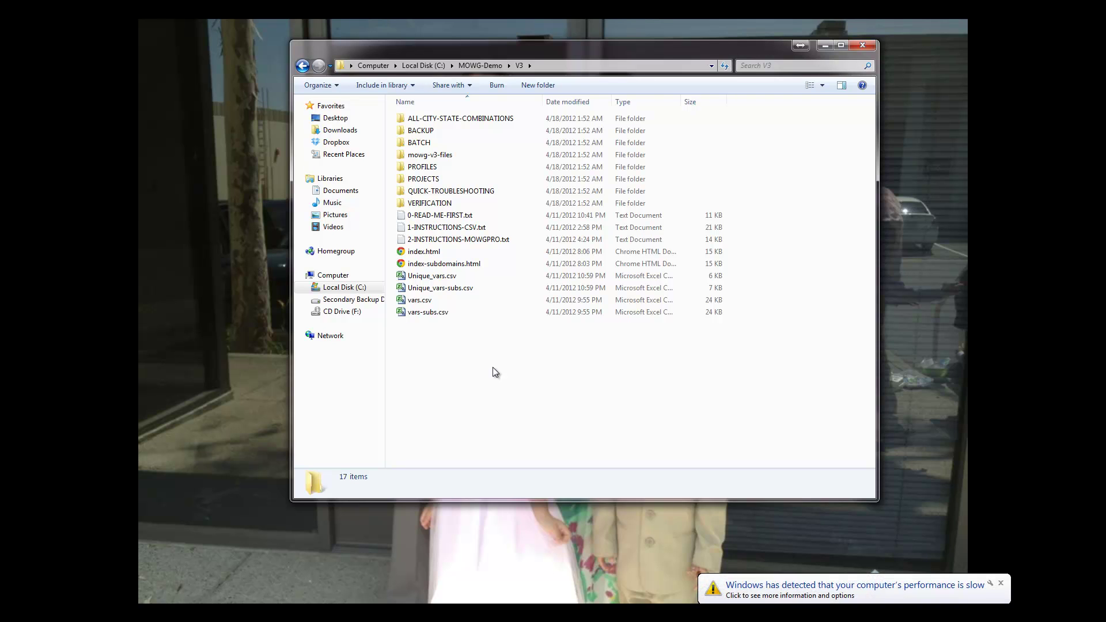
Go back to MOWG-Demo and copy the V3 folder
{"action": "left_click", "coordinate": [301, 68]}
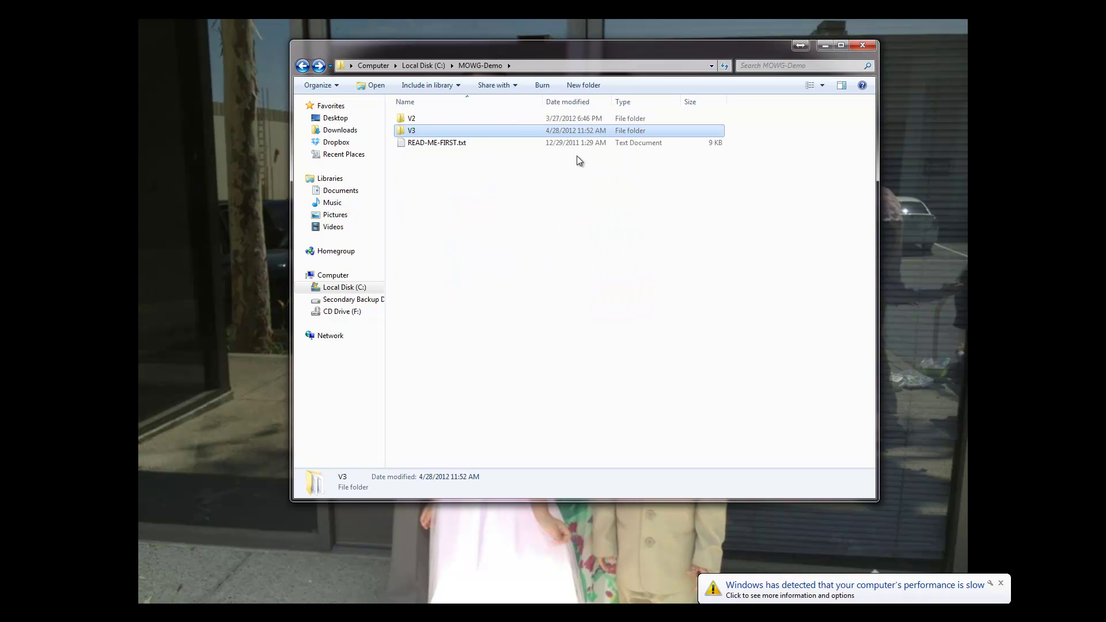
{"action": "right_click", "coordinate": [419, 131]}
{"action": "left_click", "coordinate": [447, 381]}
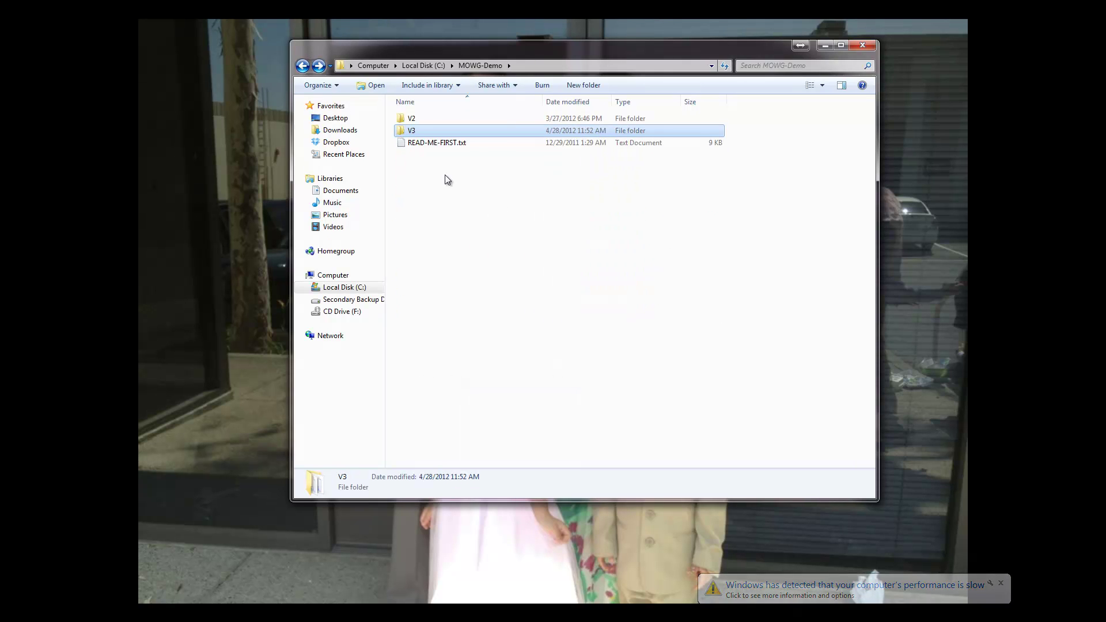
Go up to the root of Local Disk (C:) and open the 1-BacklinkRuns folder
{"action": "left_click", "coordinate": [303, 65]}
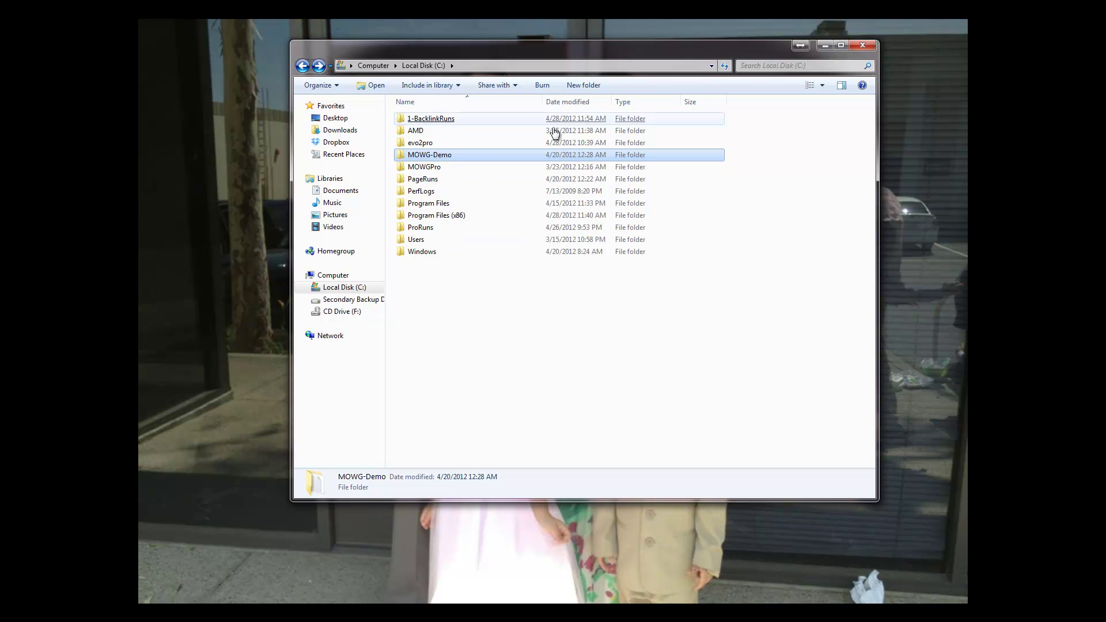
{"action": "left_click", "coordinate": [540, 346]}
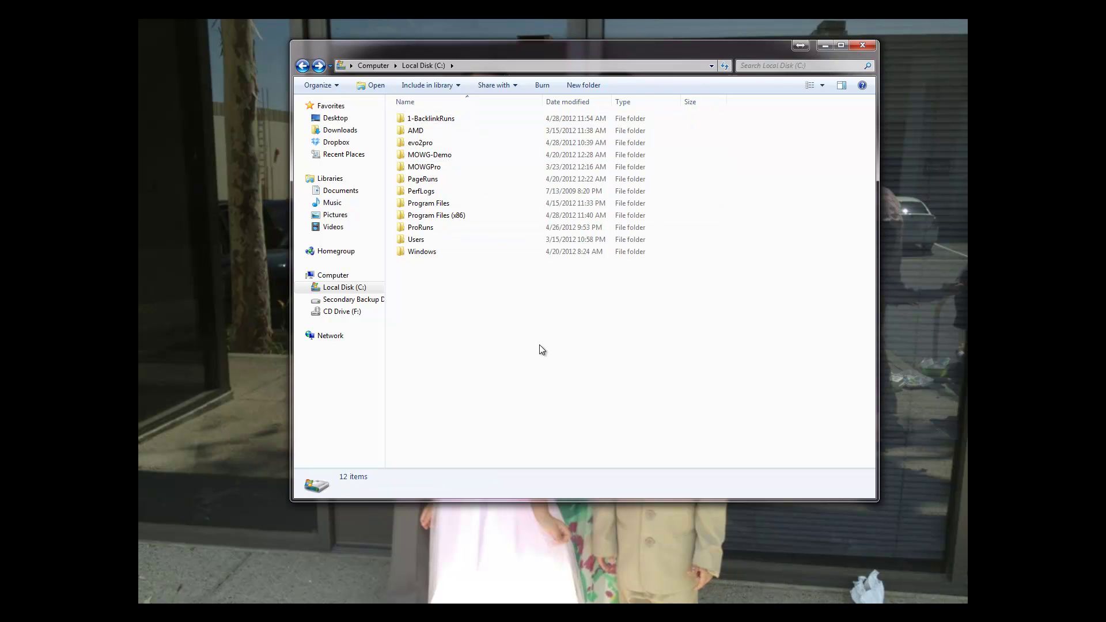
{"action": "left_click", "coordinate": [460, 120]}
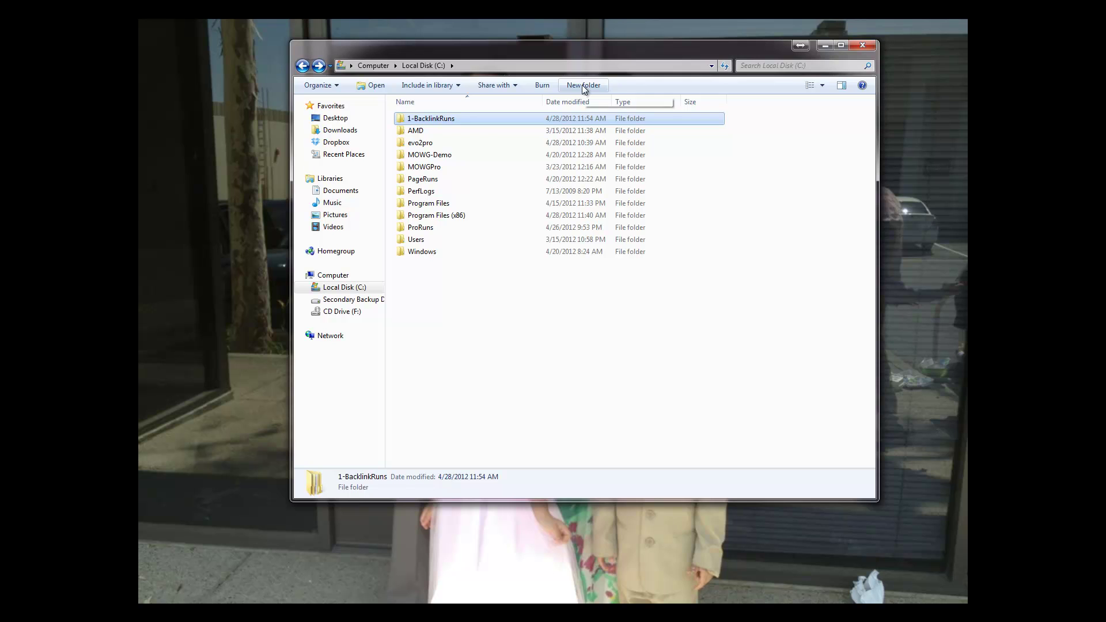
{"action": "right_click", "coordinate": [495, 370]}
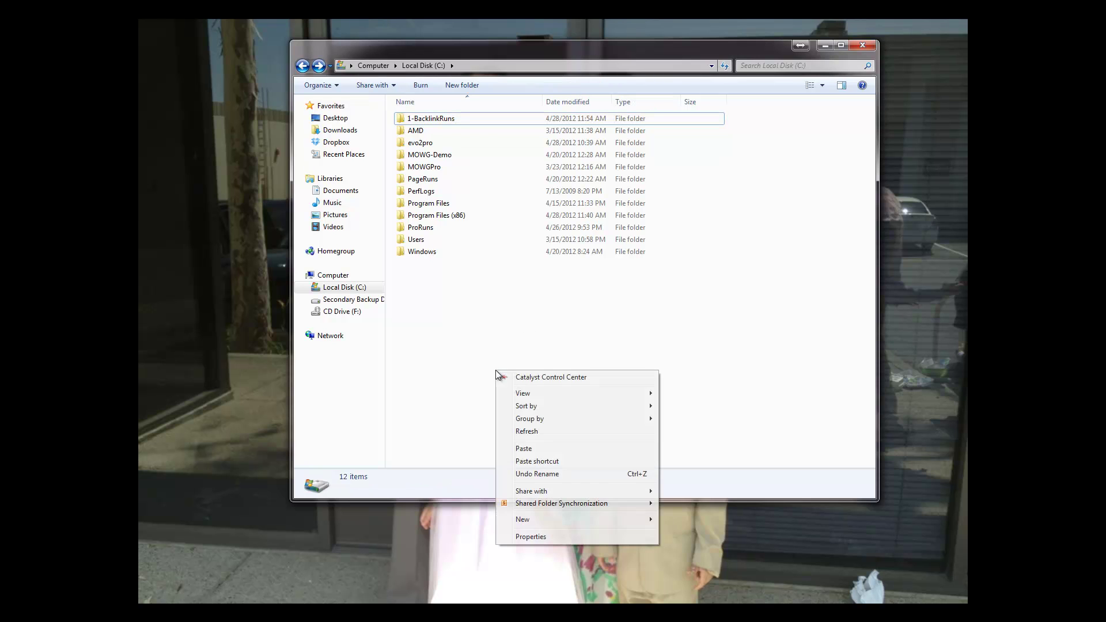
{"action": "mouse_move", "coordinate": [529, 520]}
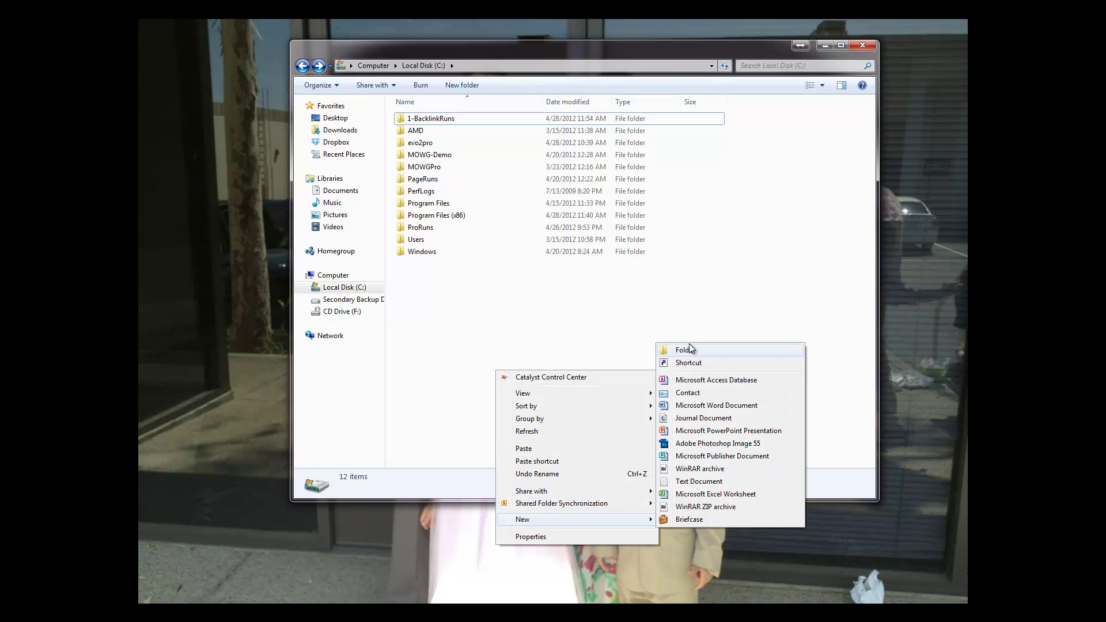
{"action": "left_click", "coordinate": [545, 332]}
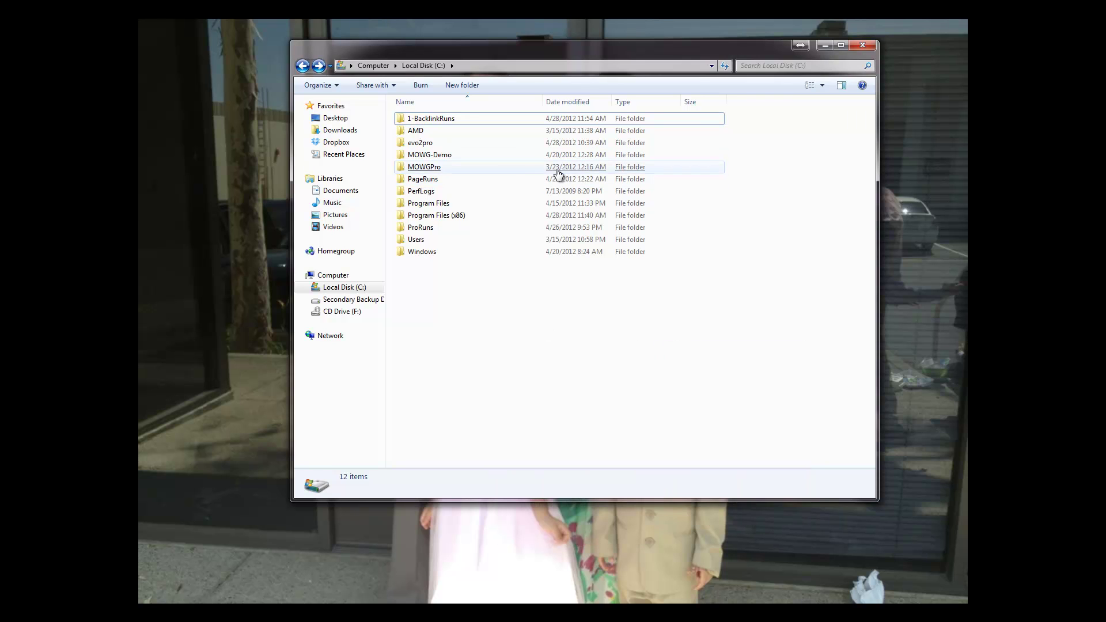
{"action": "double_click", "coordinate": [439, 119]}
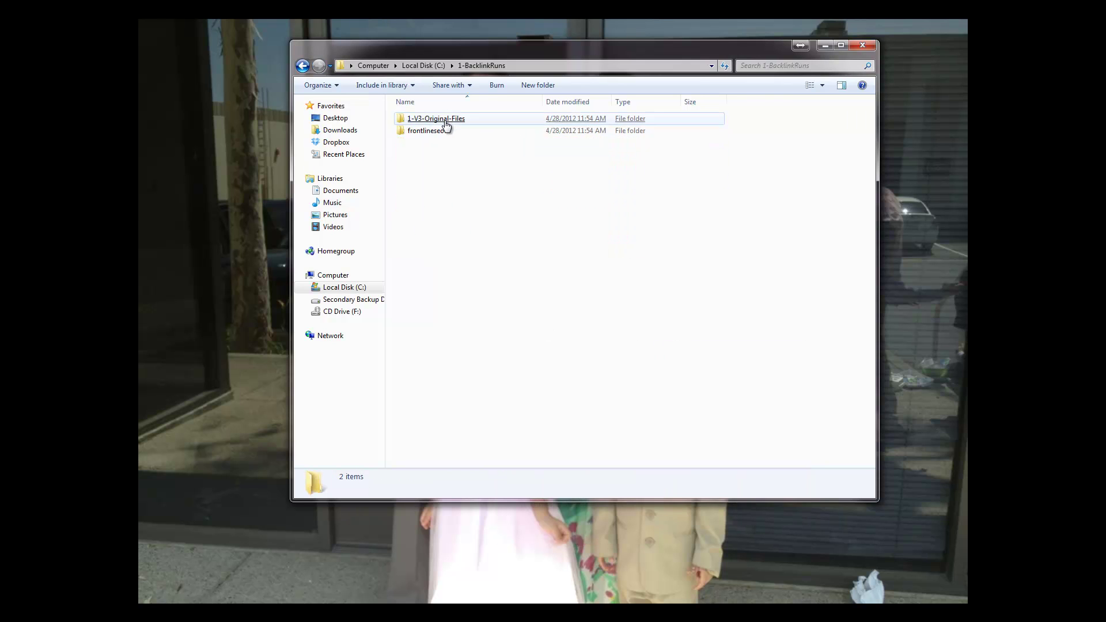
Paste the copied V3 folder into 1-BacklinkRuns and delete that pasted copy
{"action": "right_click", "coordinate": [471, 240]}
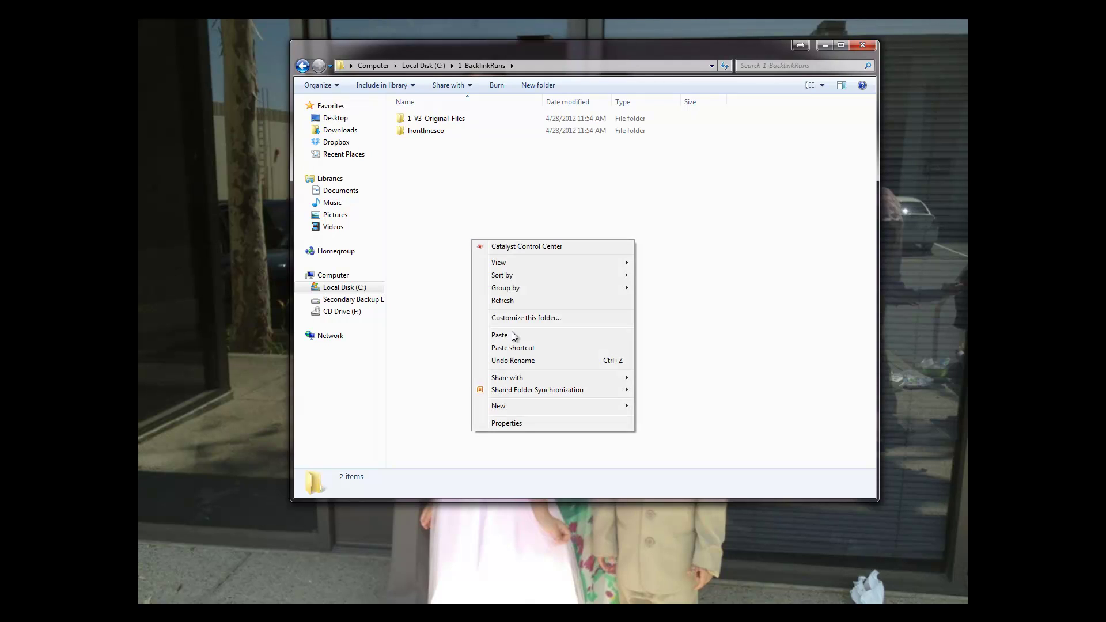
{"action": "left_click", "coordinate": [494, 337]}
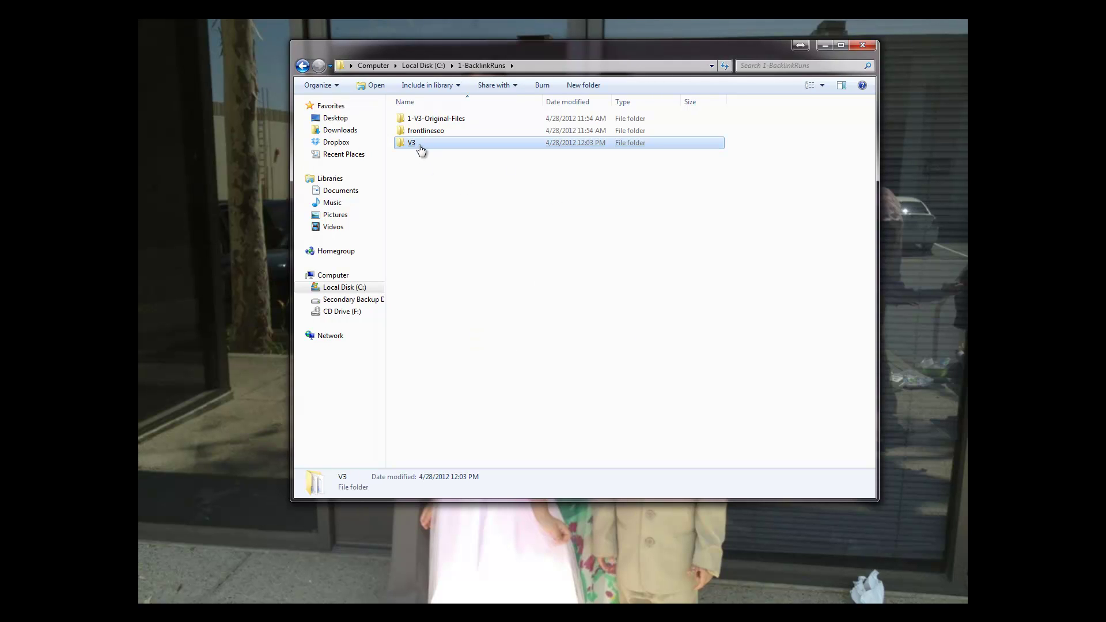
{"action": "right_click", "coordinate": [424, 145]}
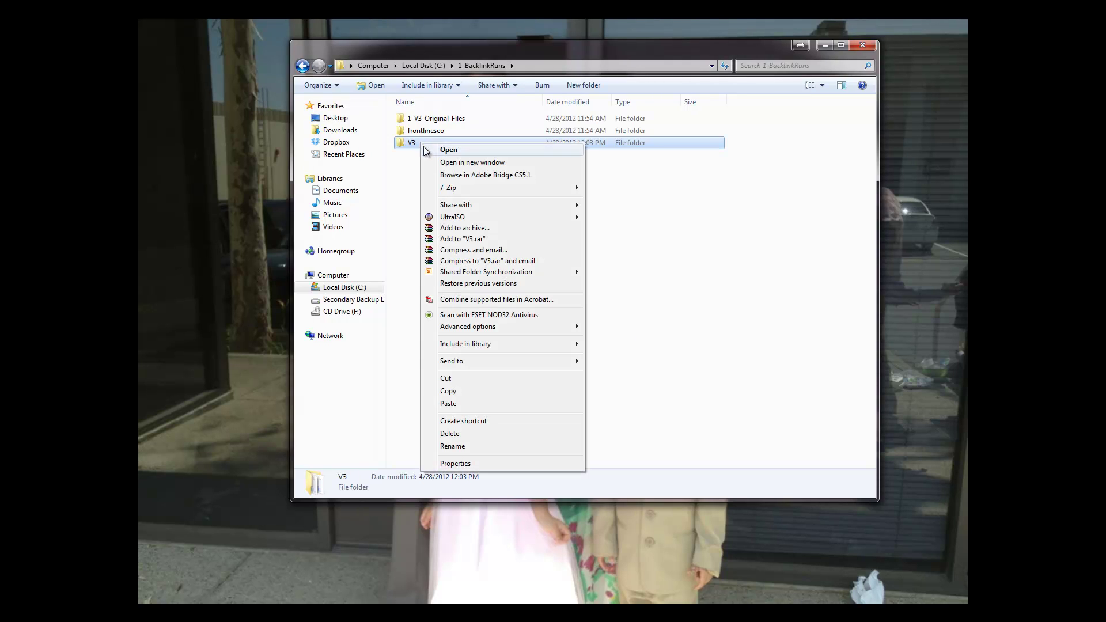
{"action": "left_click", "coordinate": [467, 433]}
{"action": "left_click", "coordinate": [589, 355]}
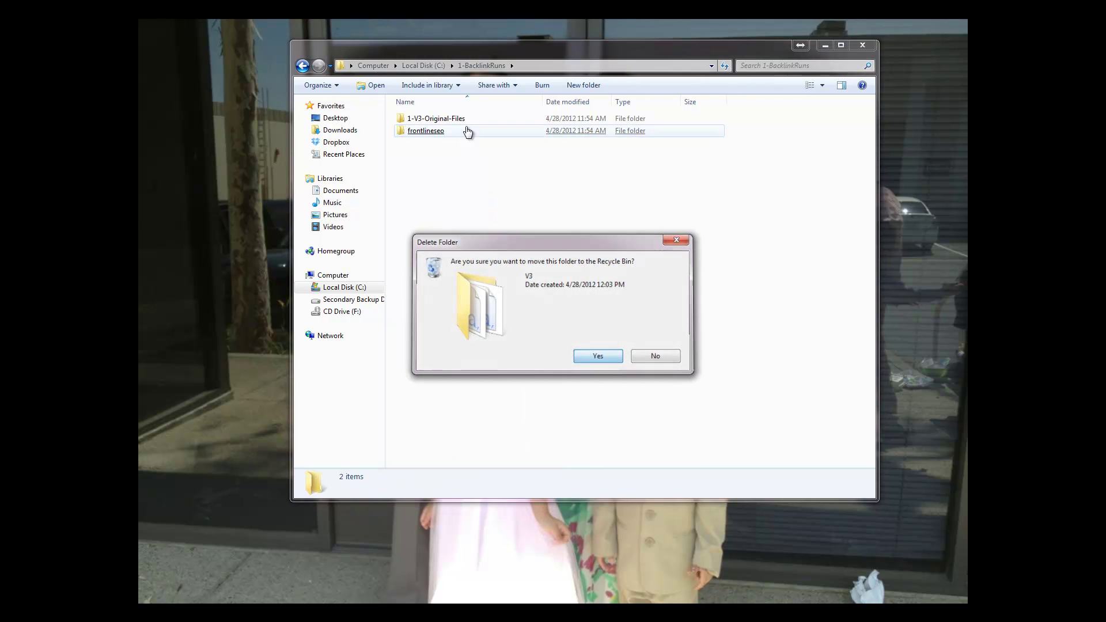
Look over the 1-V3-Original-Files and frontlineseo folders in 1-BacklinkRuns
{"action": "left_click", "coordinate": [447, 123]}
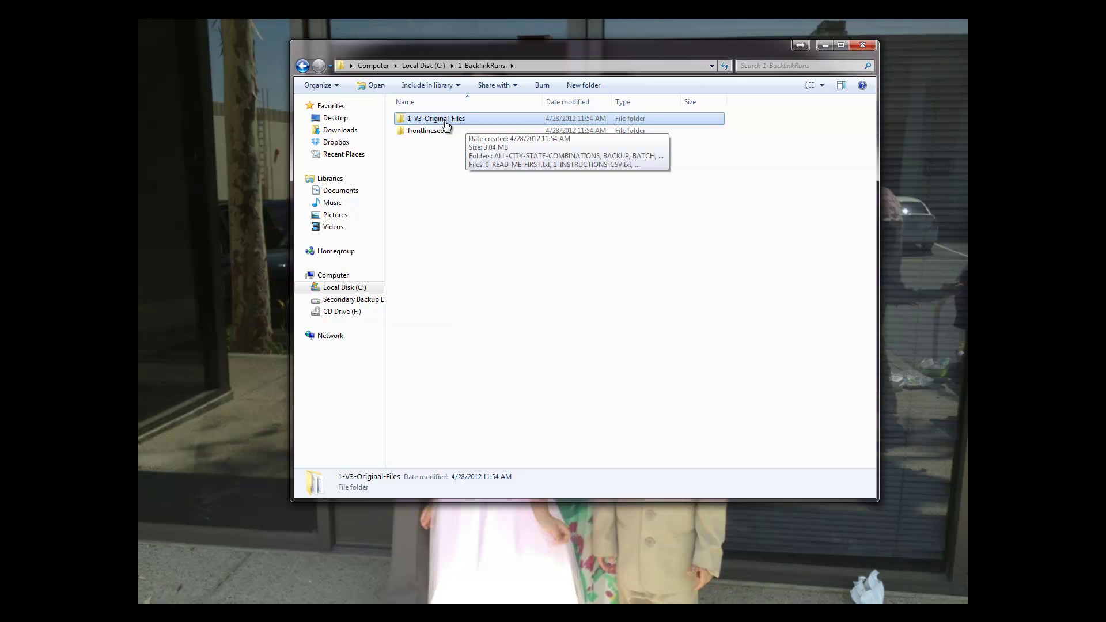
{"action": "left_click", "coordinate": [465, 132]}
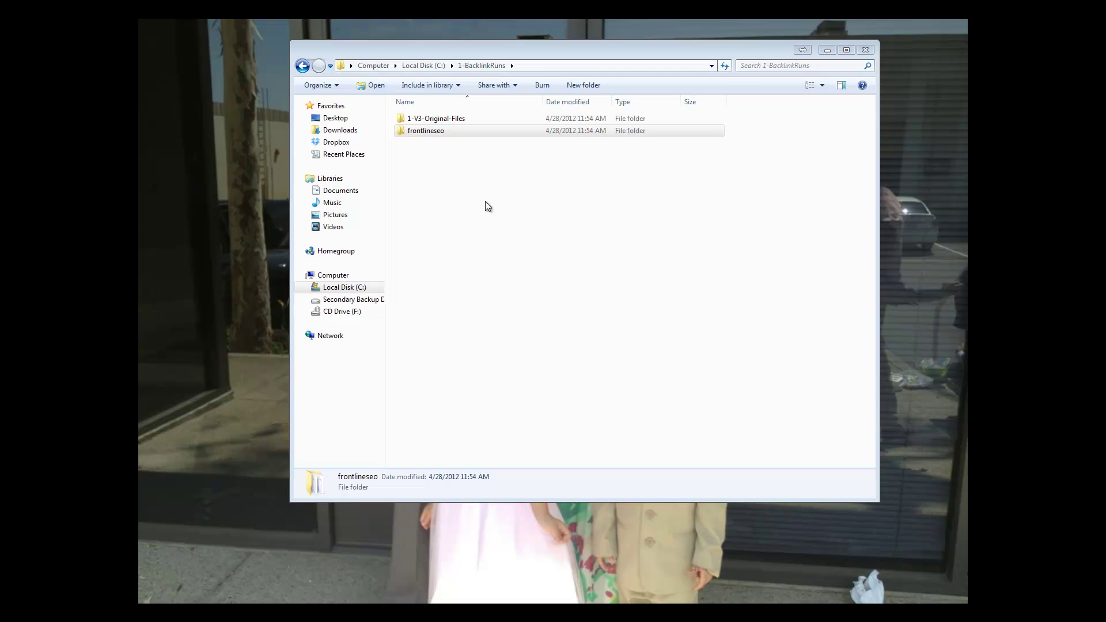
{"action": "left_click", "coordinate": [593, 210]}
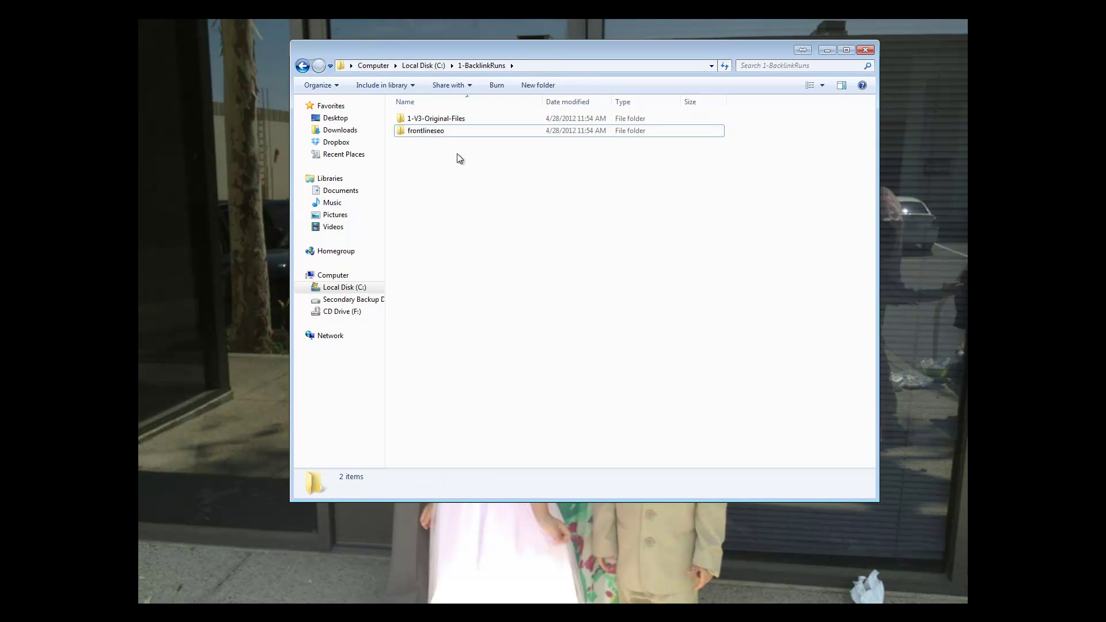
Open the frontlineseo project folder and examine its files, including the HTML templates and the CSV variable files
{"action": "double_click", "coordinate": [433, 132]}
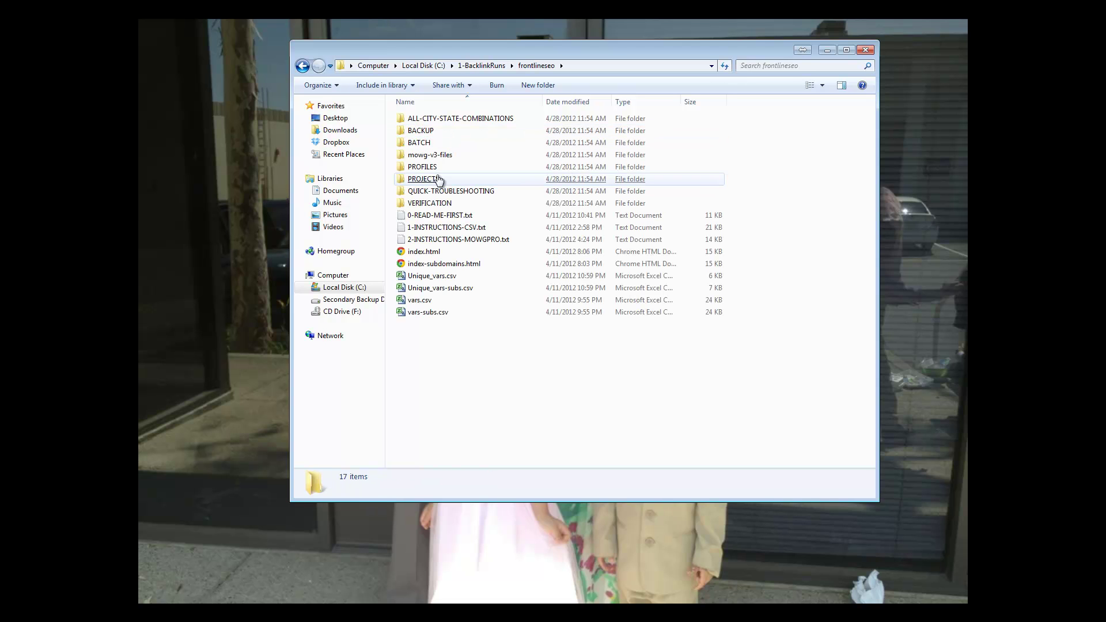
{"action": "left_click", "coordinate": [304, 66]}
{"action": "double_click", "coordinate": [424, 133]}
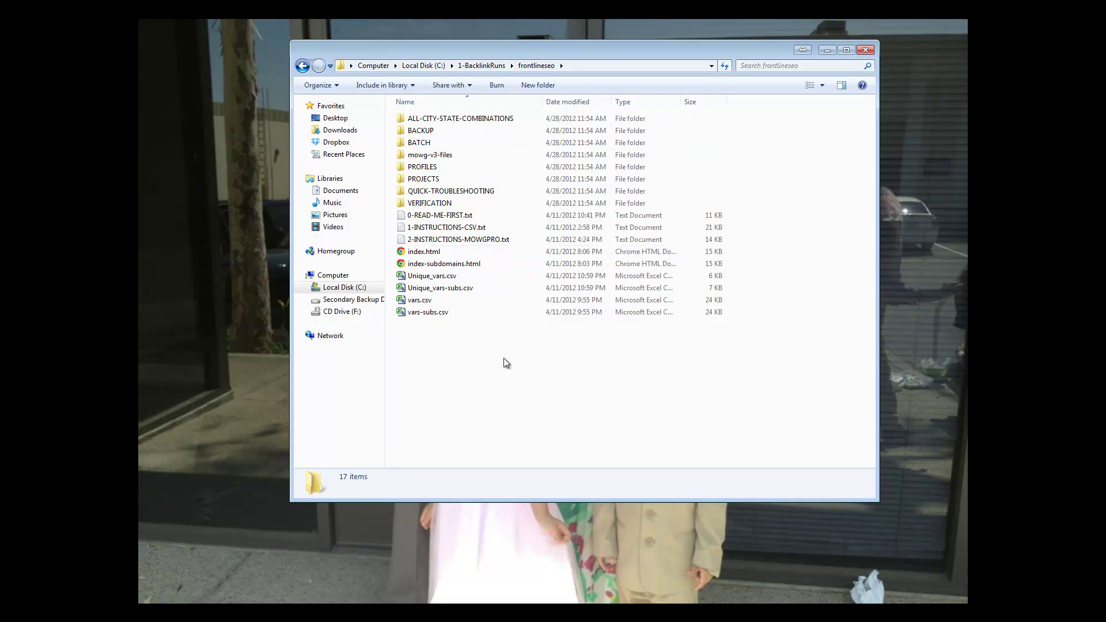
{"action": "left_click", "coordinate": [504, 252]}
{"action": "left_click", "coordinate": [547, 278]}
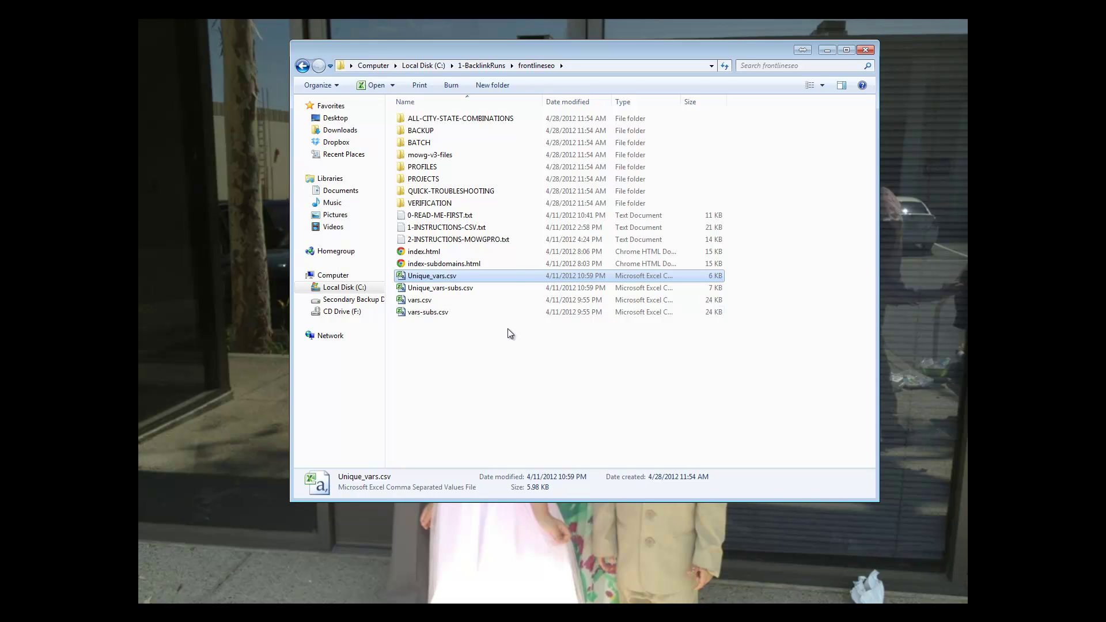
{"action": "left_click", "coordinate": [494, 365]}
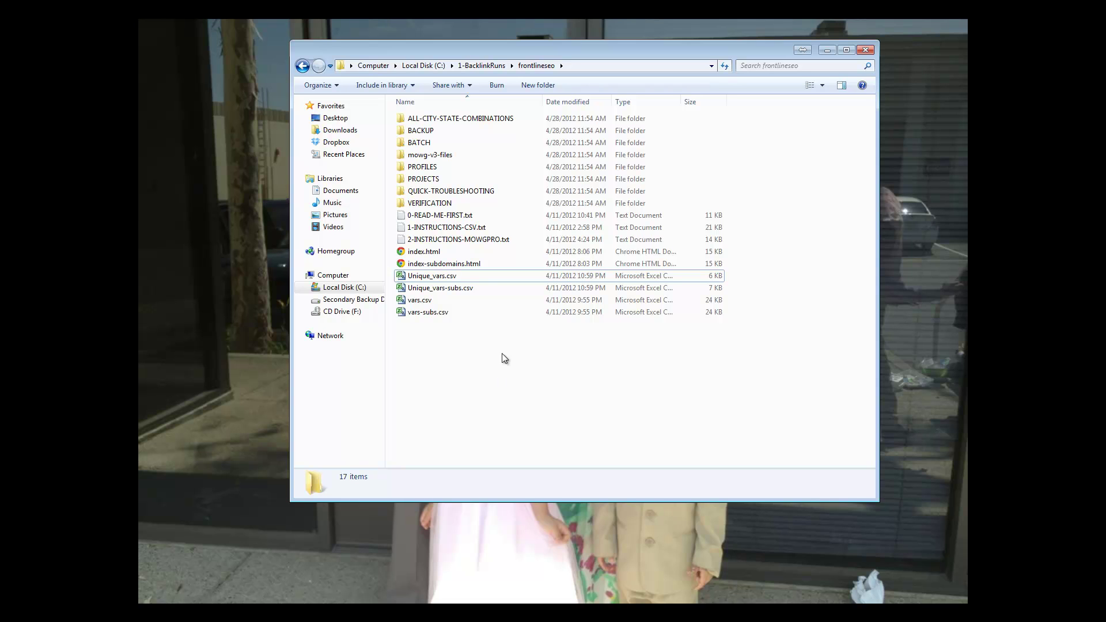
{"action": "left_click", "coordinate": [301, 65]}
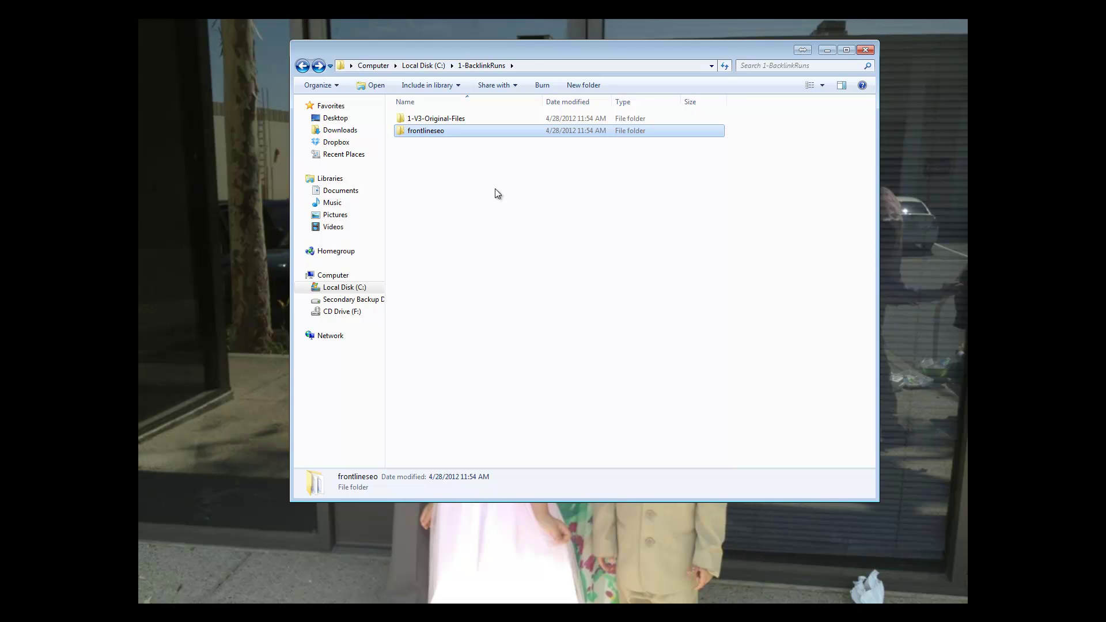
{"action": "double_click", "coordinate": [439, 136]}
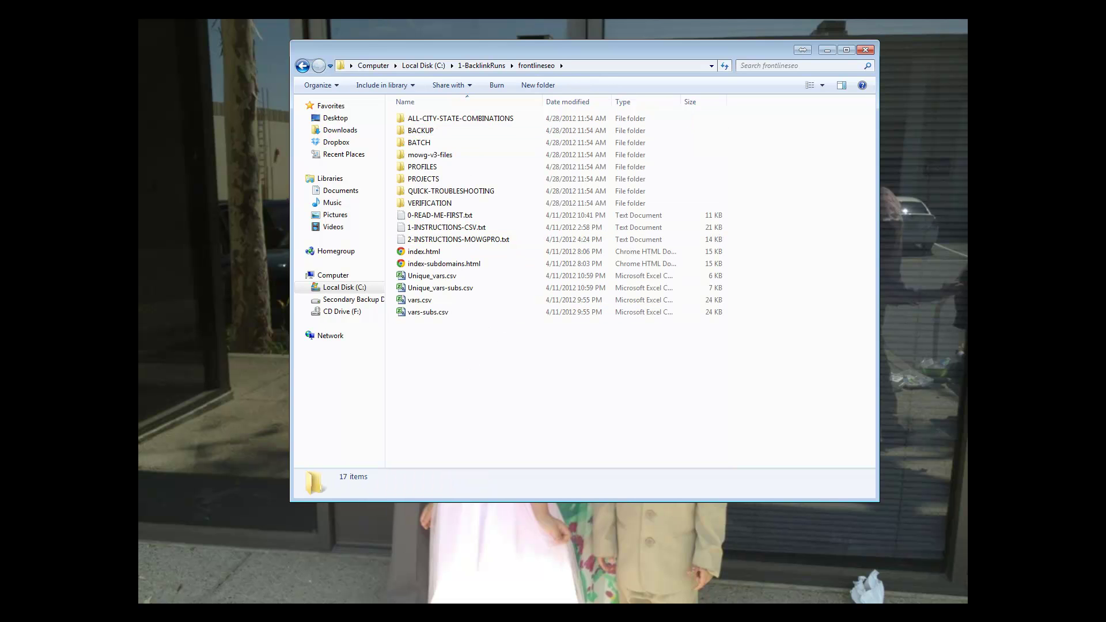
Open vars.csv from the frontlineseo folder in 1-BacklinkRuns as a spreadsheet in Excel
{"action": "left_click", "coordinate": [778, 576]}
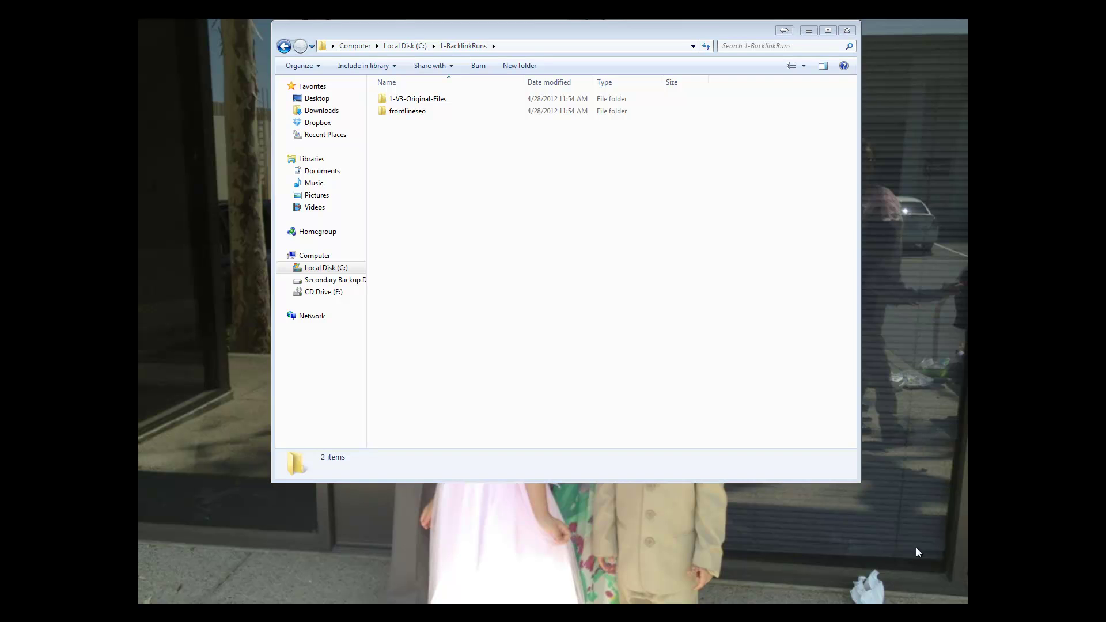
{"action": "key", "text": "alt+Left"}
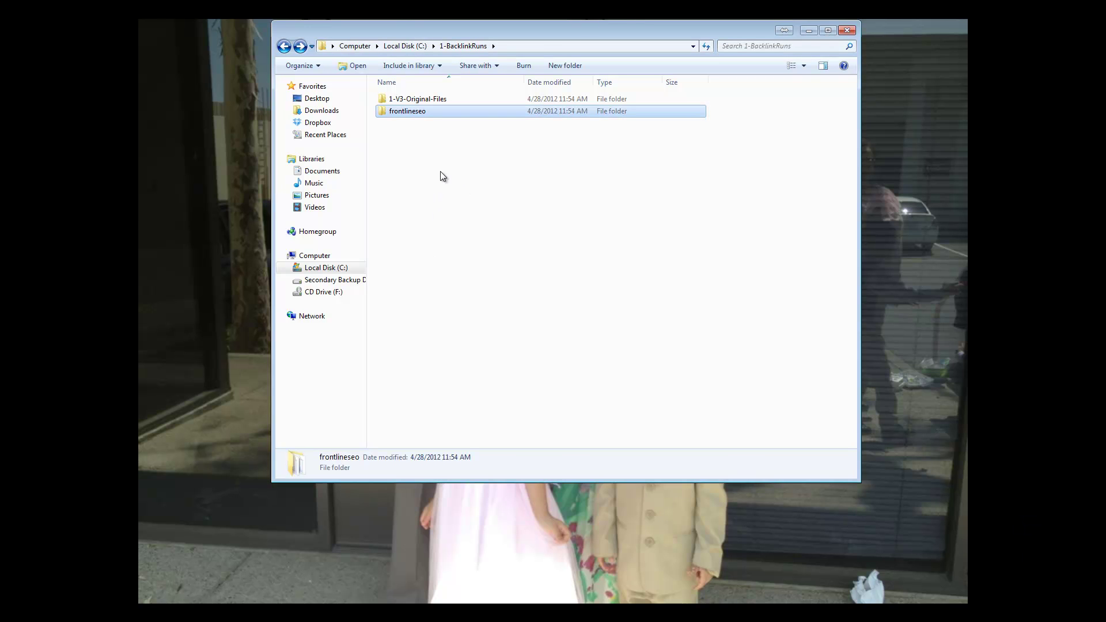
{"action": "double_click", "coordinate": [414, 115]}
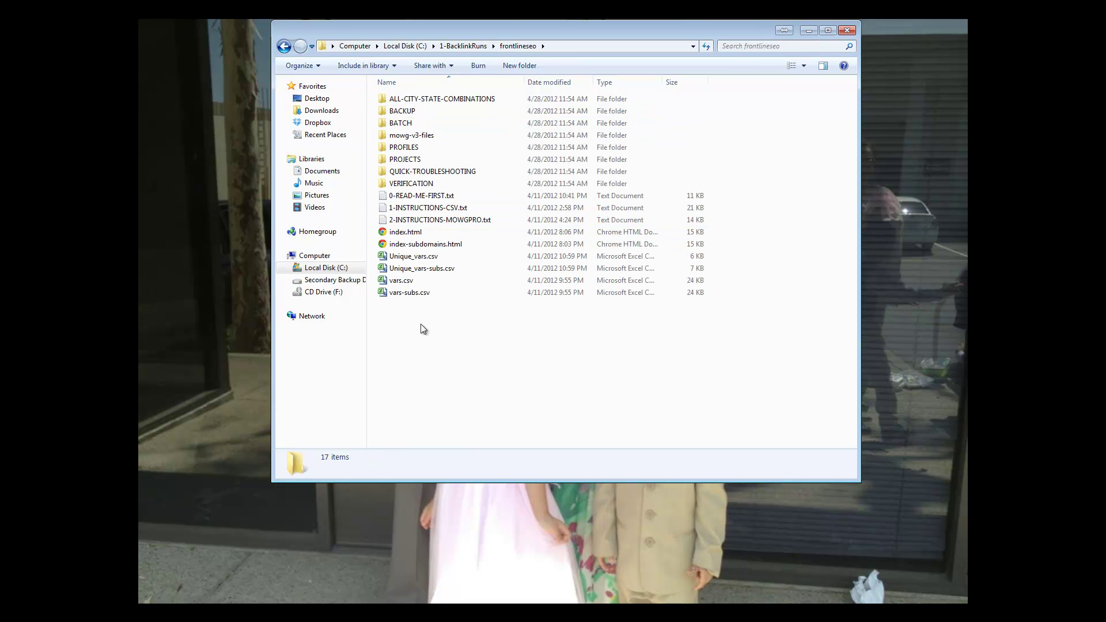
{"action": "double_click", "coordinate": [408, 280]}
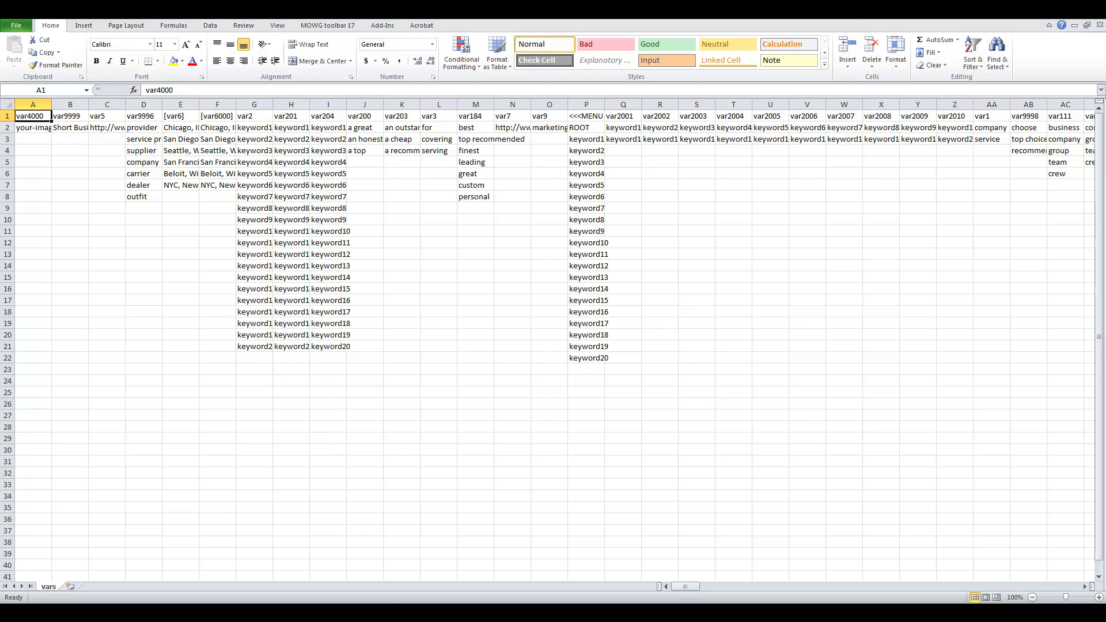
Switch back to the frontlineseo folder in Windows Explorer and open index.html with an alternative associated program
{"action": "key", "text": "alt+Tab"}
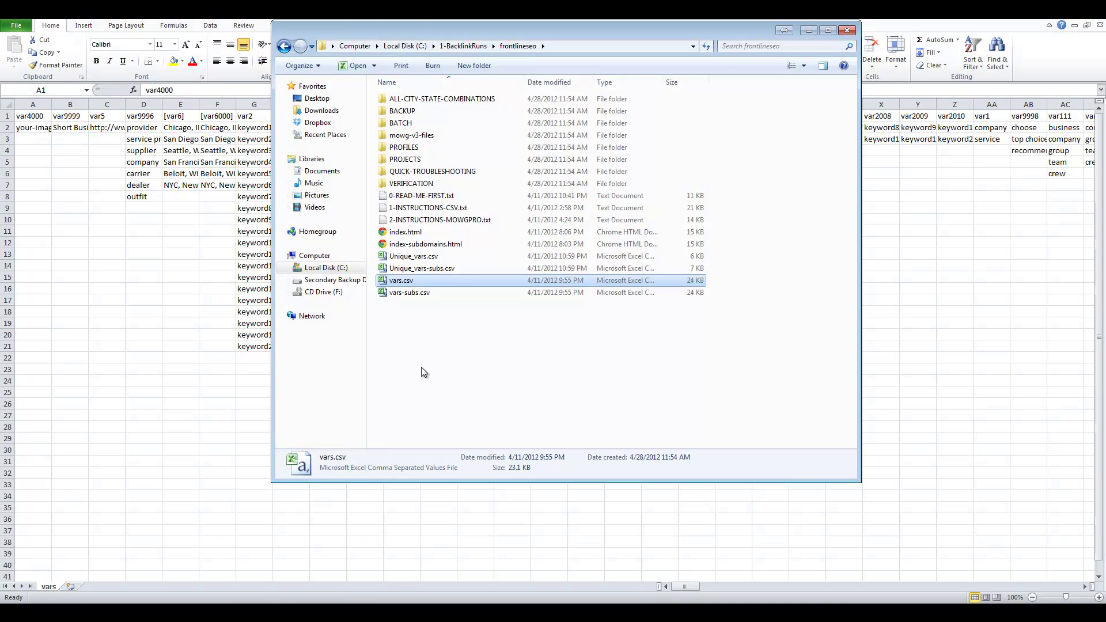
{"action": "left_click", "coordinate": [407, 232]}
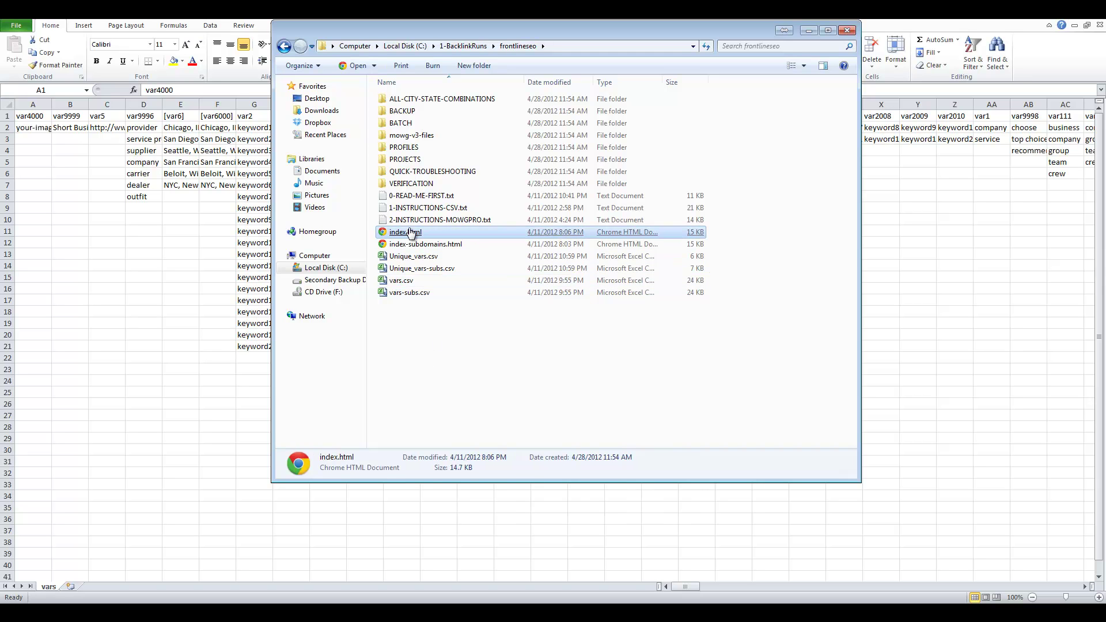
{"action": "left_click", "coordinate": [374, 66]}
{"action": "left_click", "coordinate": [403, 84]}
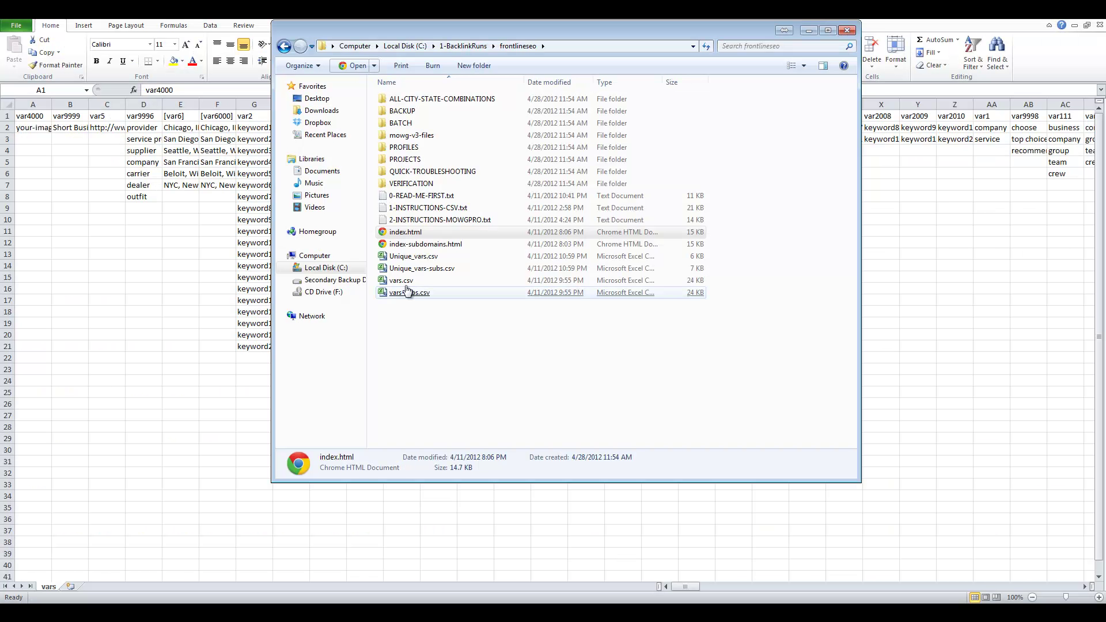
{"action": "left_click", "coordinate": [440, 349]}
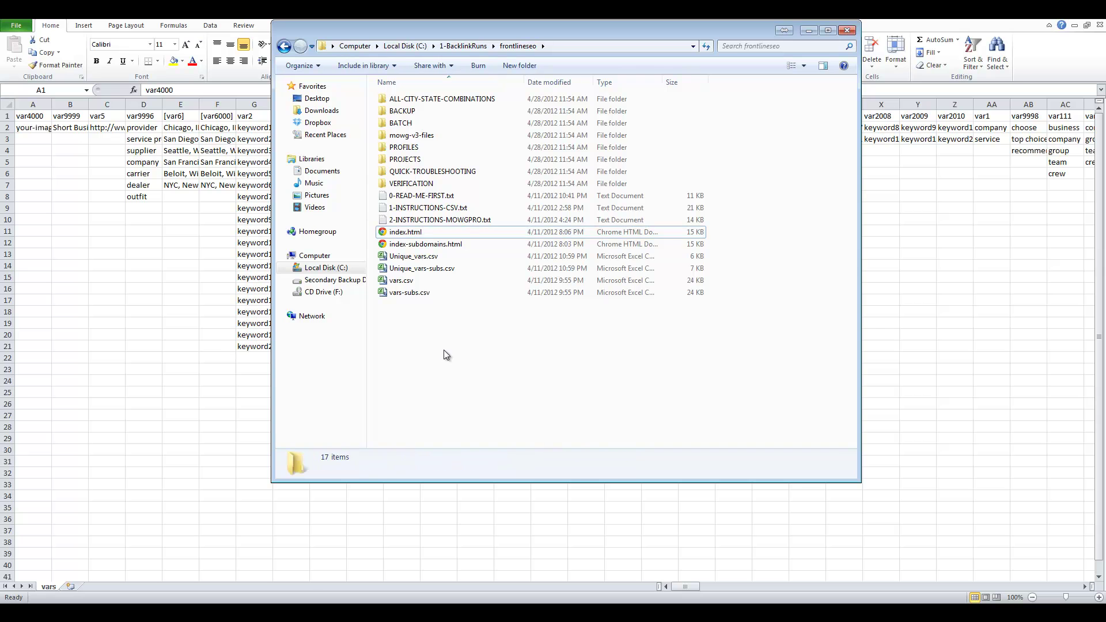
Open the mowg-v3-files folder, look over its images, stylesheets and scripts, and return to the frontlineseo folder
{"action": "left_click", "coordinate": [423, 136]}
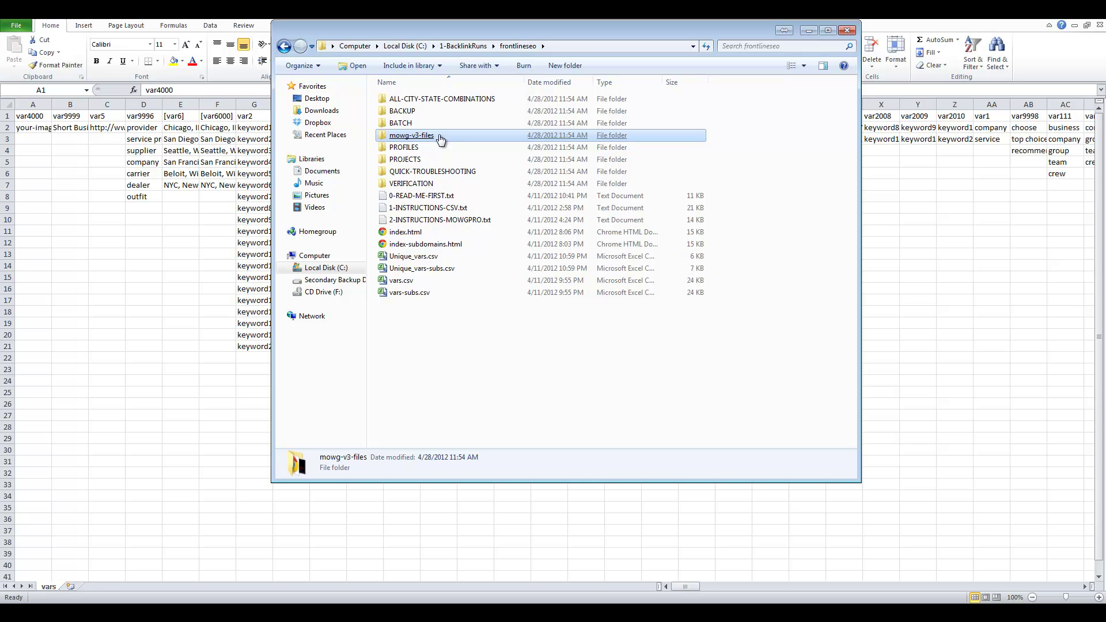
{"action": "double_click", "coordinate": [457, 140]}
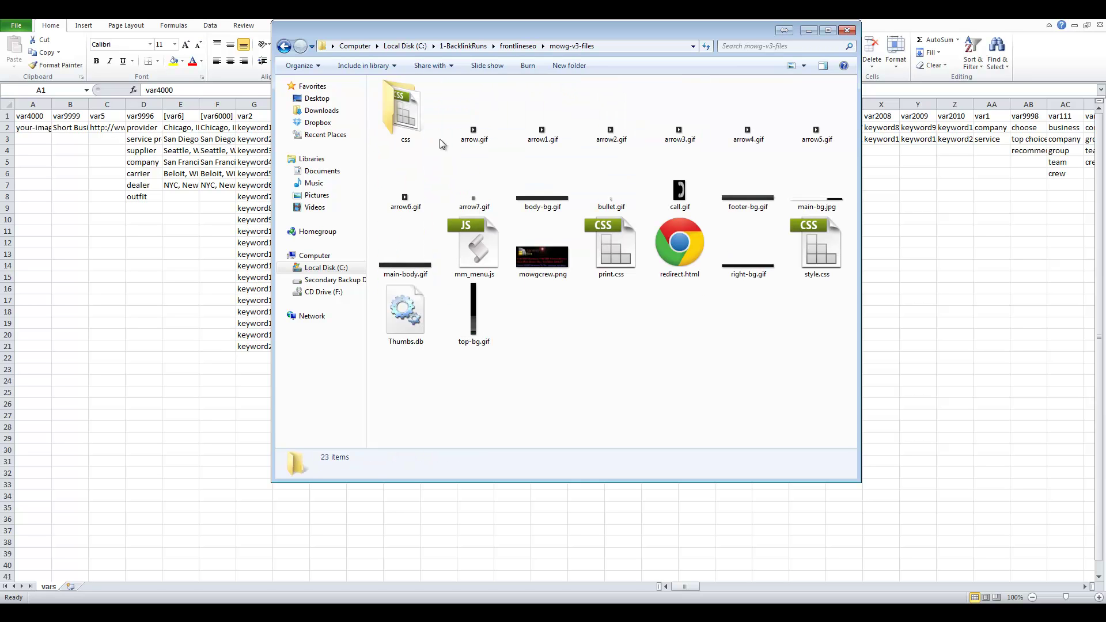
{"action": "left_click_drag", "start_coordinate": [785, 367], "coordinate": [717, 394]}
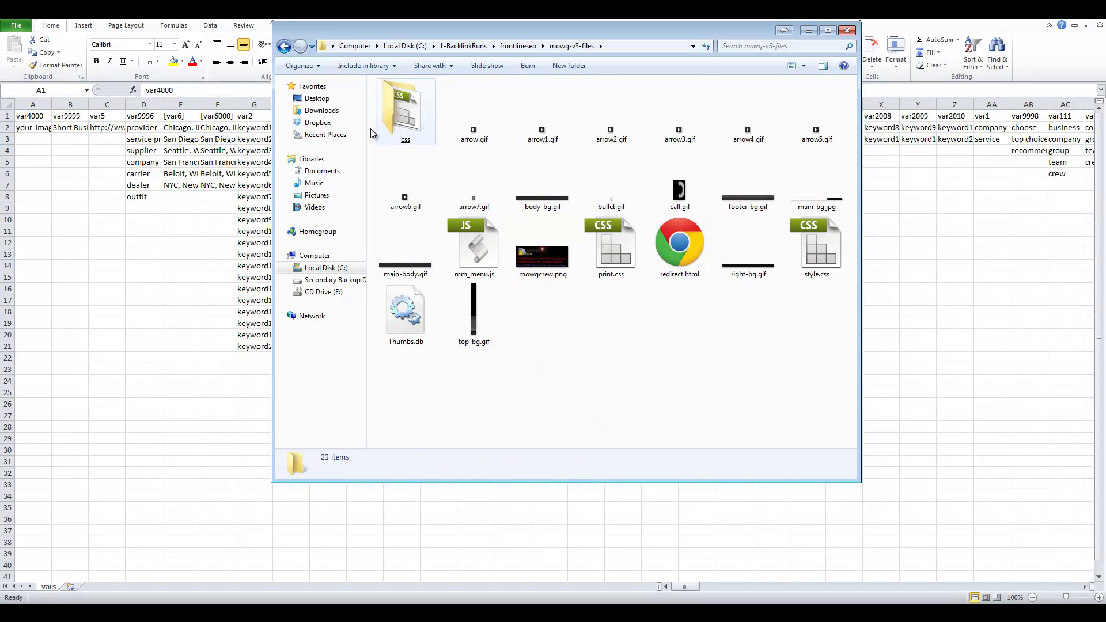
{"action": "left_click", "coordinate": [283, 46]}
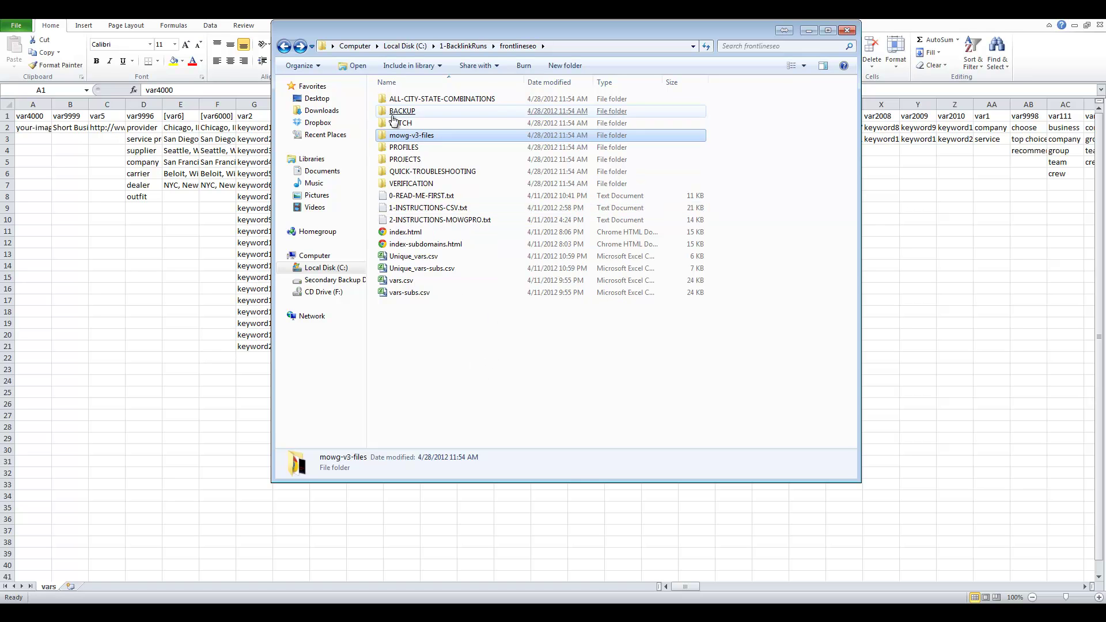
Rename the mowg-v3-files folder to 1allfiles and undo the rename
{"action": "right_click", "coordinate": [430, 137]}
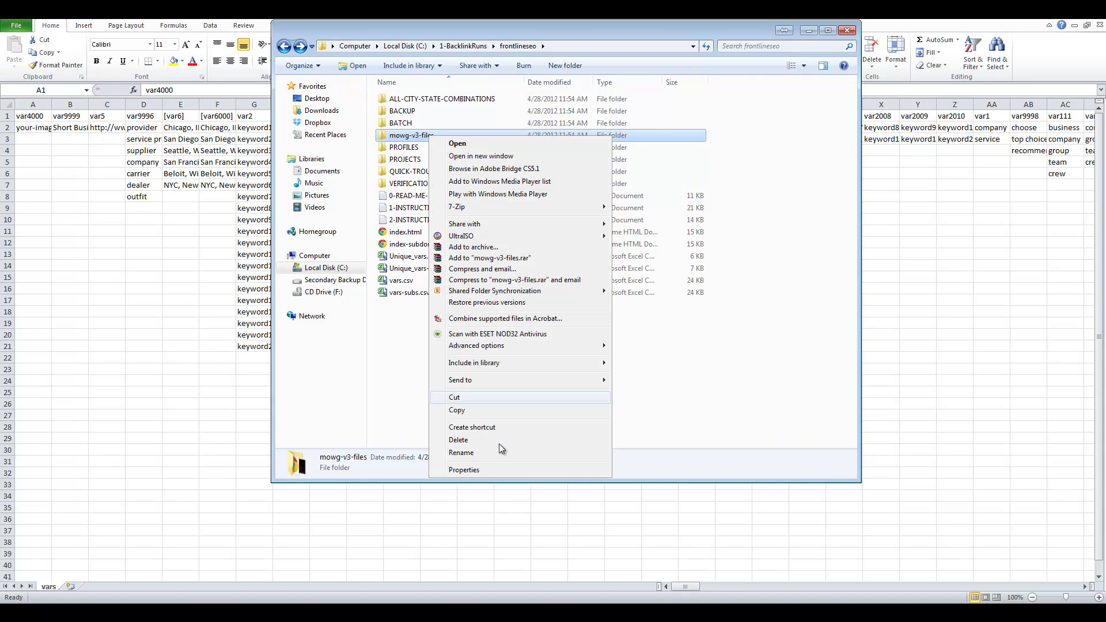
{"action": "left_click", "coordinate": [476, 455]}
{"action": "type", "text": "1allfiles"}
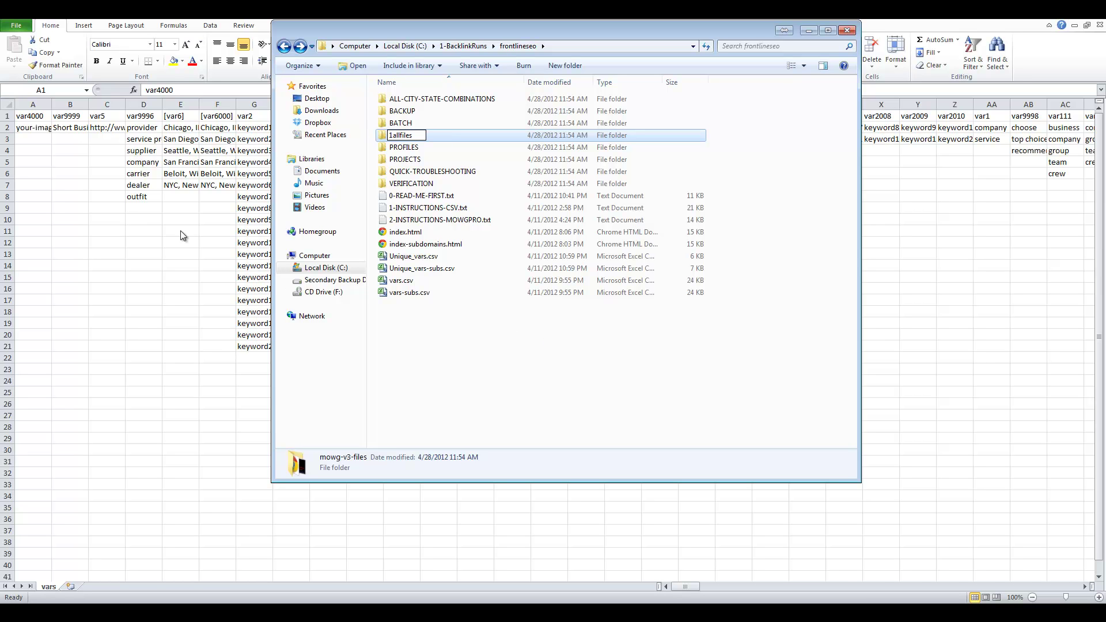
{"action": "left_click", "coordinate": [537, 349]}
{"action": "right_click", "coordinate": [537, 348]}
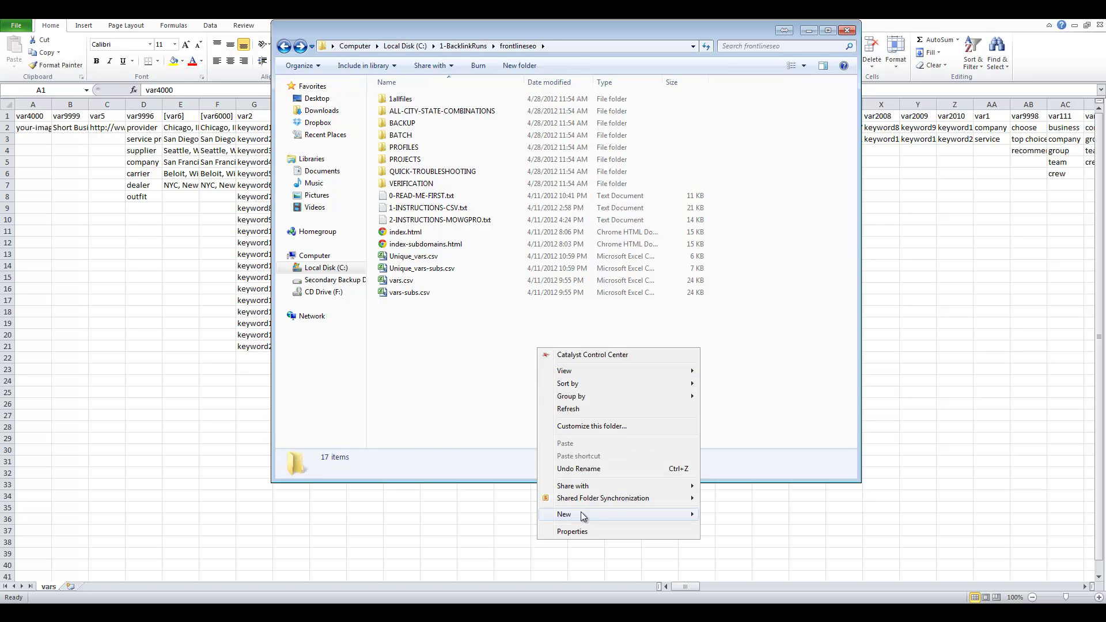
{"action": "left_click", "coordinate": [568, 469]}
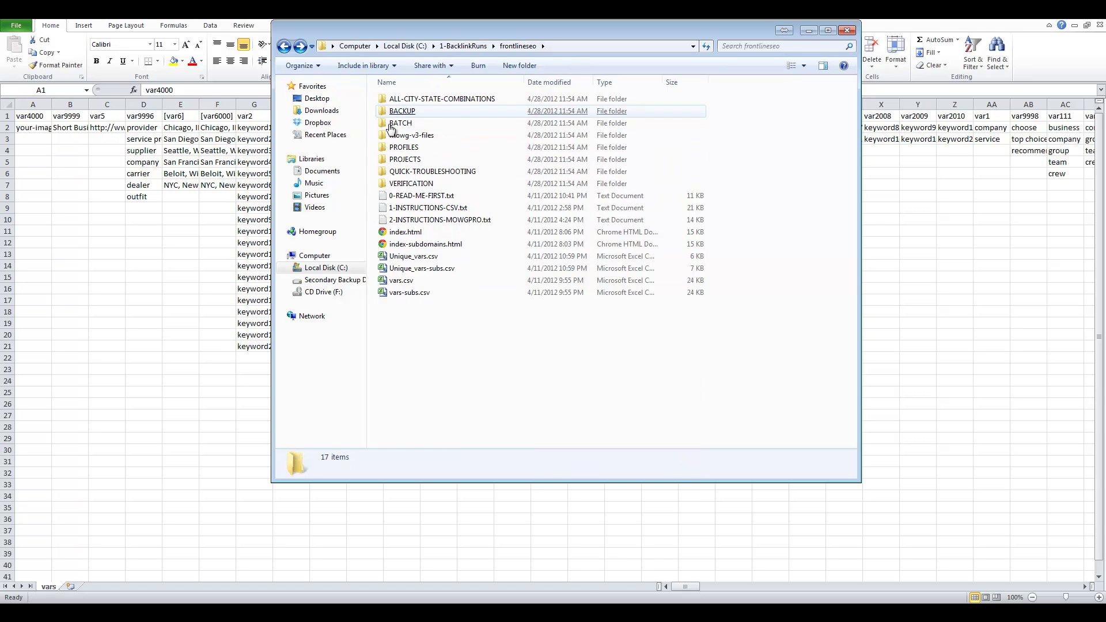
Copy the mowg-v3-files folder's current name for reuse and rename the folder to 1allfiles
{"action": "right_click", "coordinate": [409, 137]}
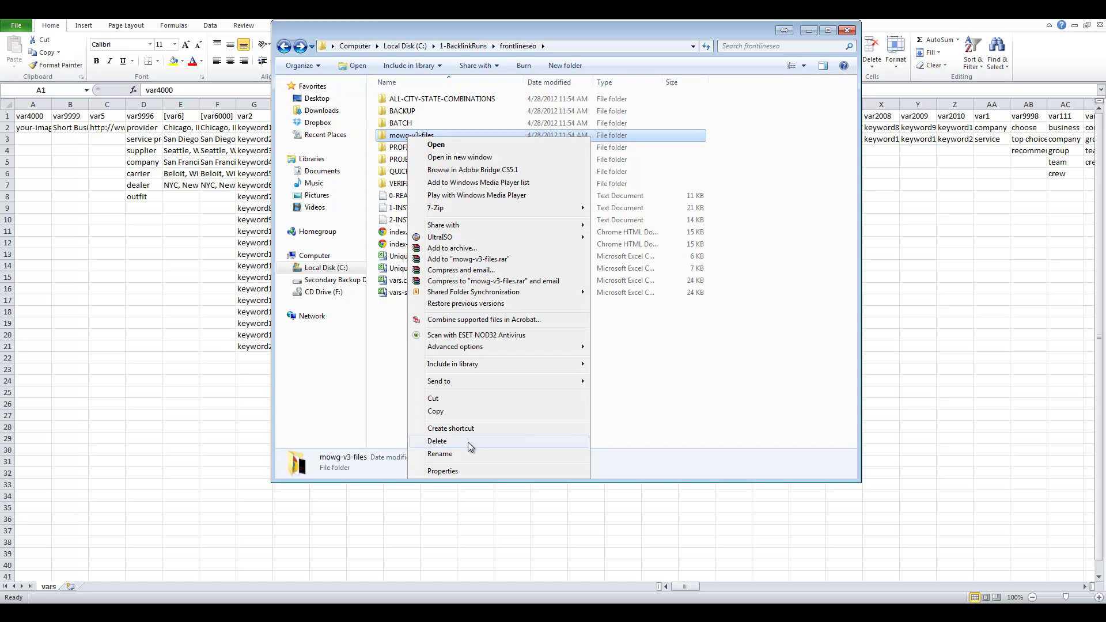
{"action": "left_click", "coordinate": [461, 453]}
{"action": "right_click", "coordinate": [429, 132]}
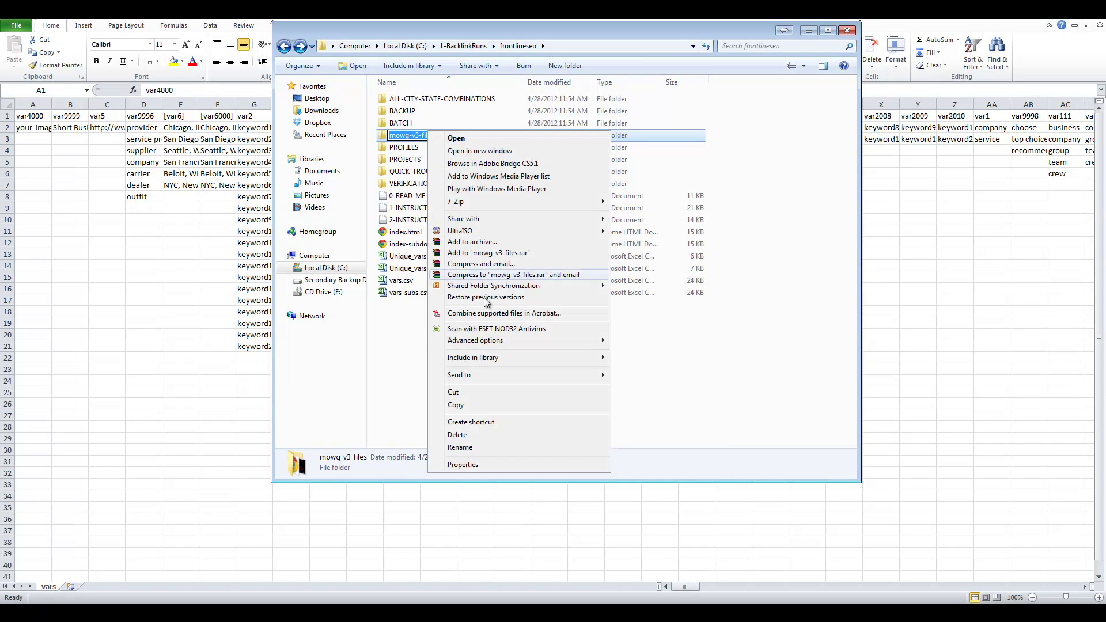
{"action": "left_click", "coordinate": [467, 406]}
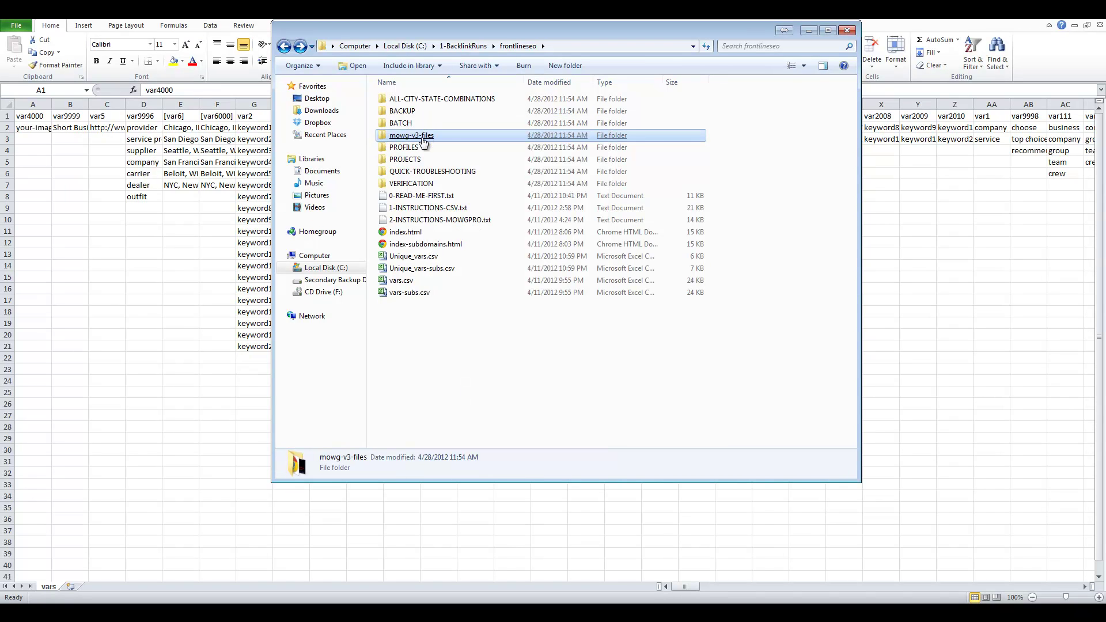
{"action": "right_click", "coordinate": [423, 137]}
{"action": "left_click", "coordinate": [461, 468]}
{"action": "right_click", "coordinate": [425, 136]}
{"action": "left_click", "coordinate": [457, 171]}
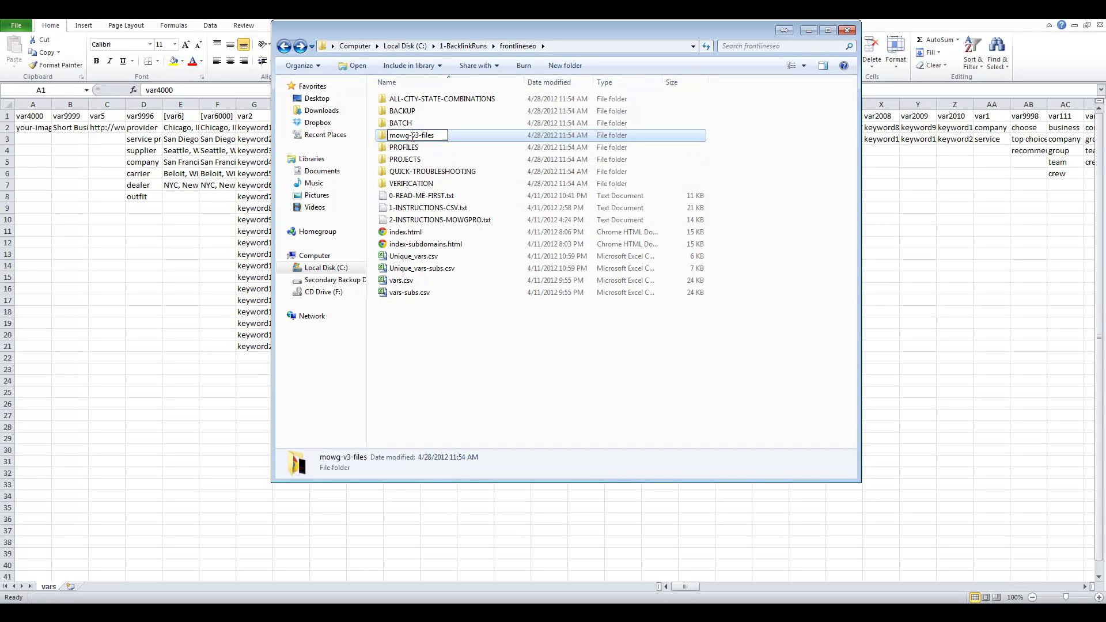
{"action": "type", "text": "1allfiles"}
{"action": "key", "text": "Return"}
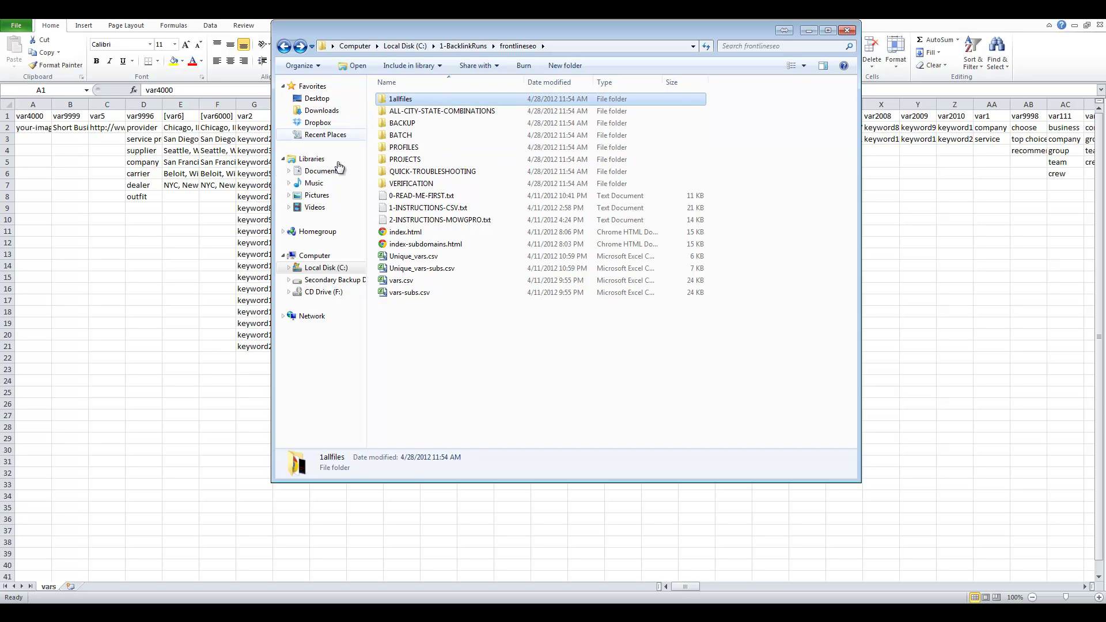
Bring up index.html from the frontlineseo folder in Dreamweaver and place the cursor in its source code
{"action": "left_click", "coordinate": [455, 244]}
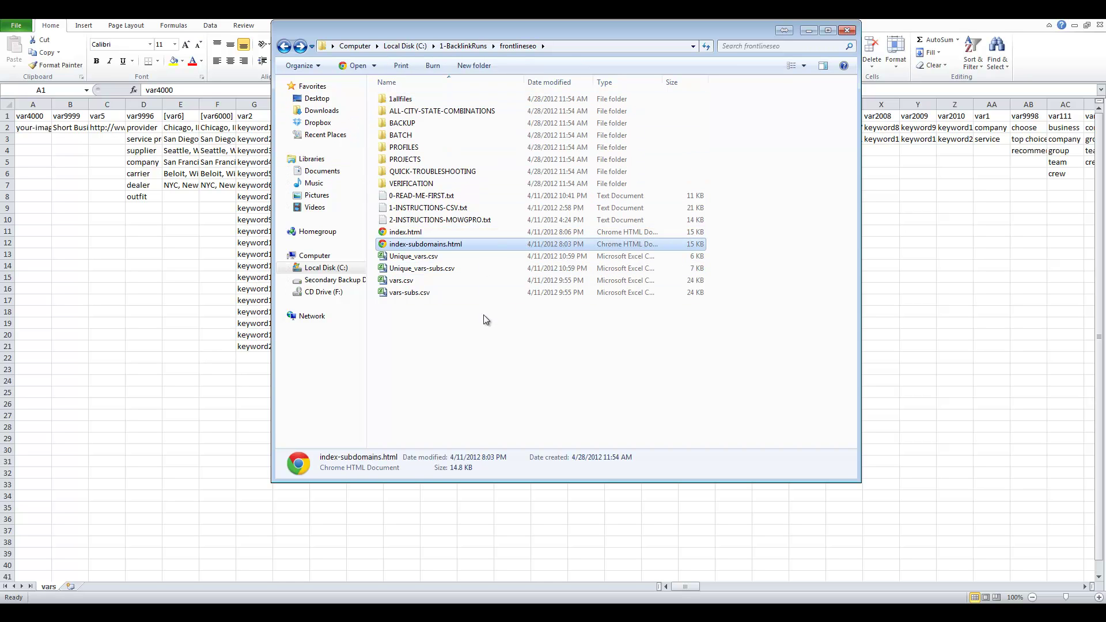
{"action": "double_click", "coordinate": [405, 232]}
{"action": "left_click", "coordinate": [200, 197]}
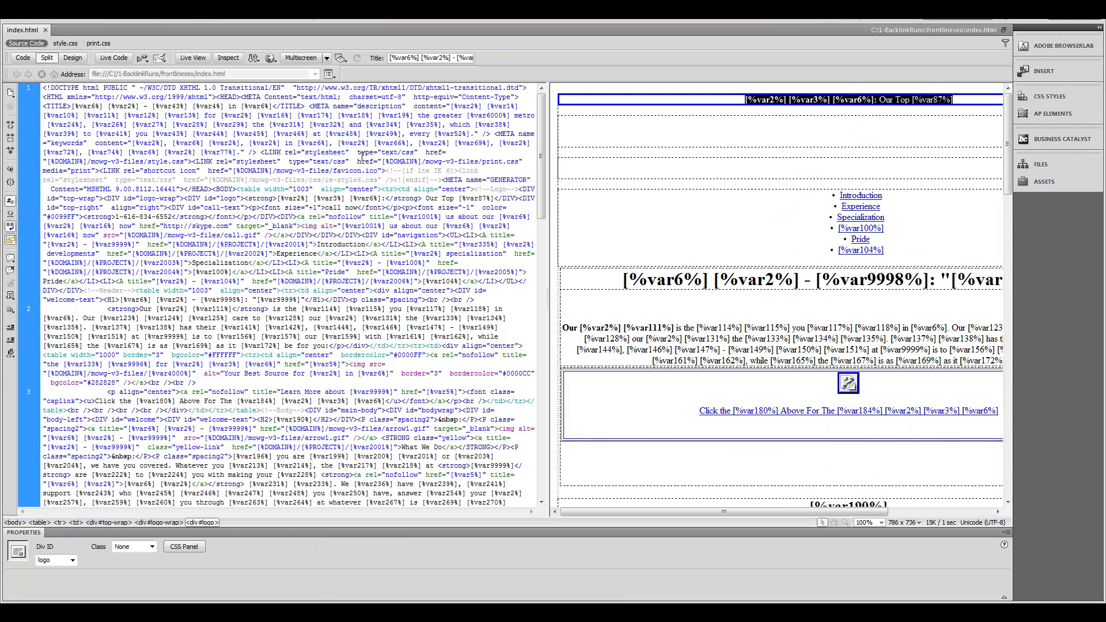
Set up a find and replace in the current document's source code, finding mowg-v3-files and replacing it with 1allfiles, starting from the document's beginning
{"action": "key", "text": "ctrl+f"}
{"action": "left_click_drag", "start_coordinate": [738, 296], "coordinate": [746, 179]}
{"action": "key", "text": "ctrl+v"}
{"action": "key", "text": "ctrl+a"}
{"action": "left_click", "coordinate": [726, 276]}
{"action": "key", "text": "ctrl+a"}
{"action": "type", "text": "1"}
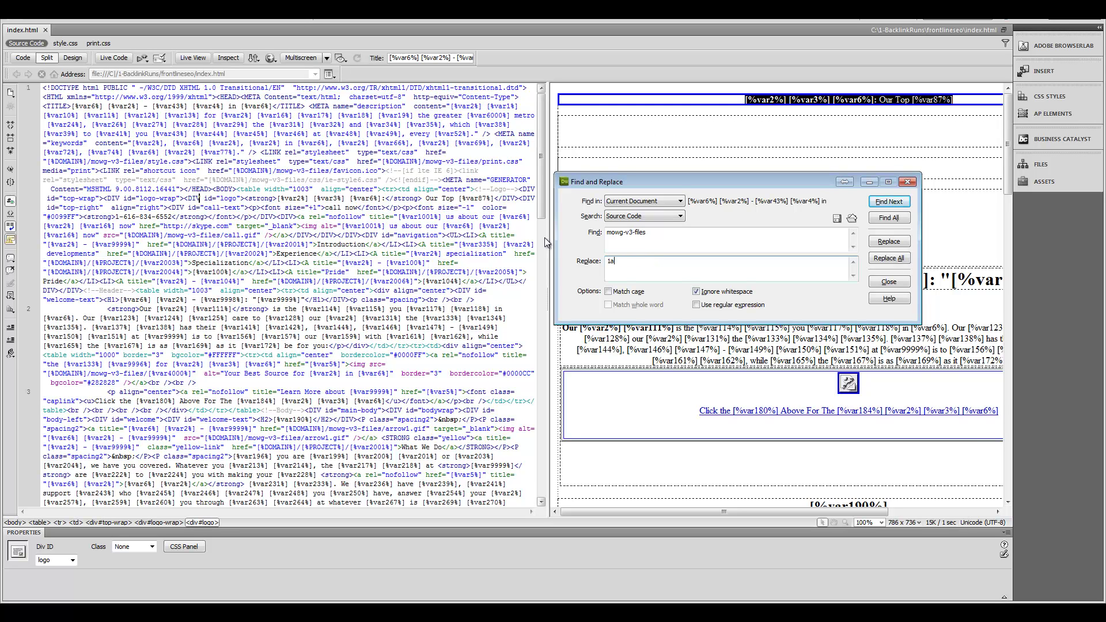
{"action": "type", "text": "allfilesd"}
{"action": "left_click", "coordinate": [66, 91]}
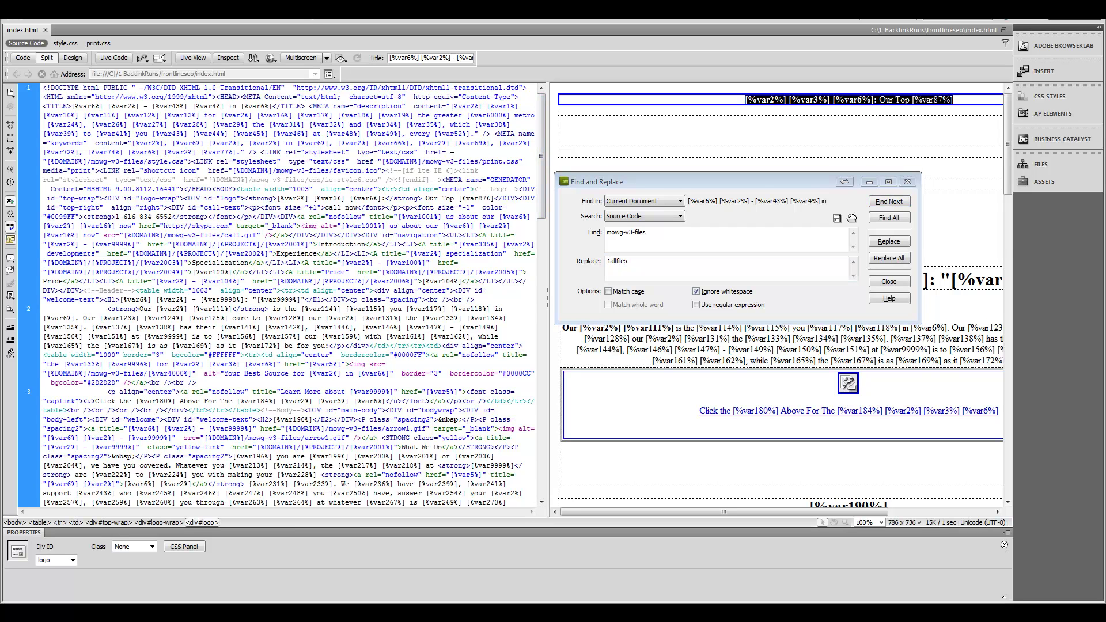
Replace mowg-v3-files with 1allfiles one occurrence at a time in the style.css, print.css, favicon.ico and ie-style6.css paths
{"action": "left_click", "coordinate": [877, 203]}
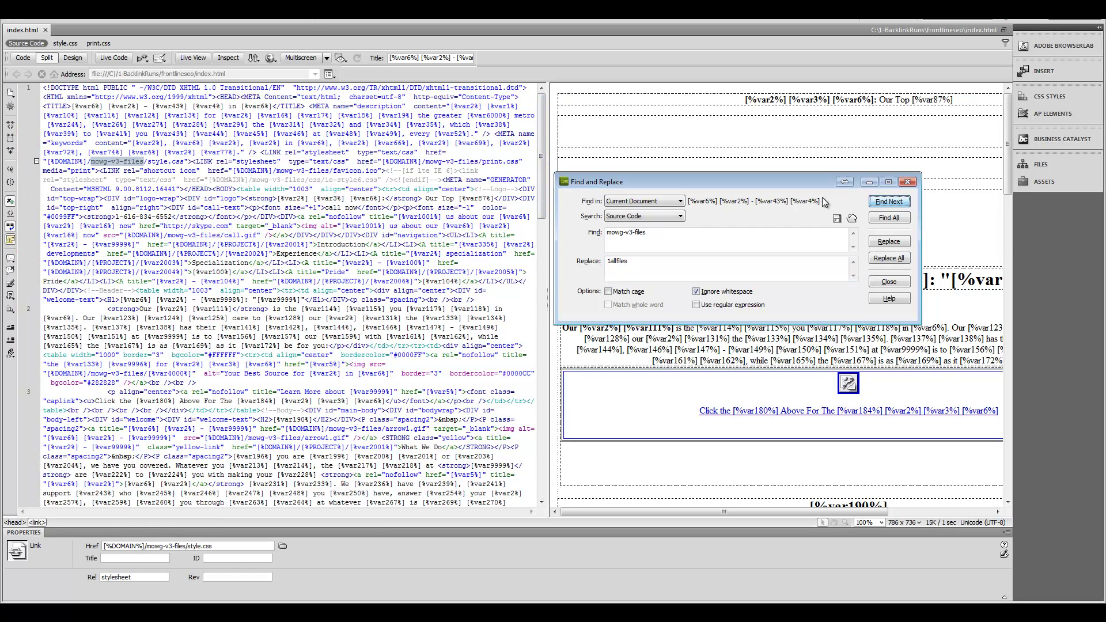
{"action": "left_click", "coordinate": [889, 242]}
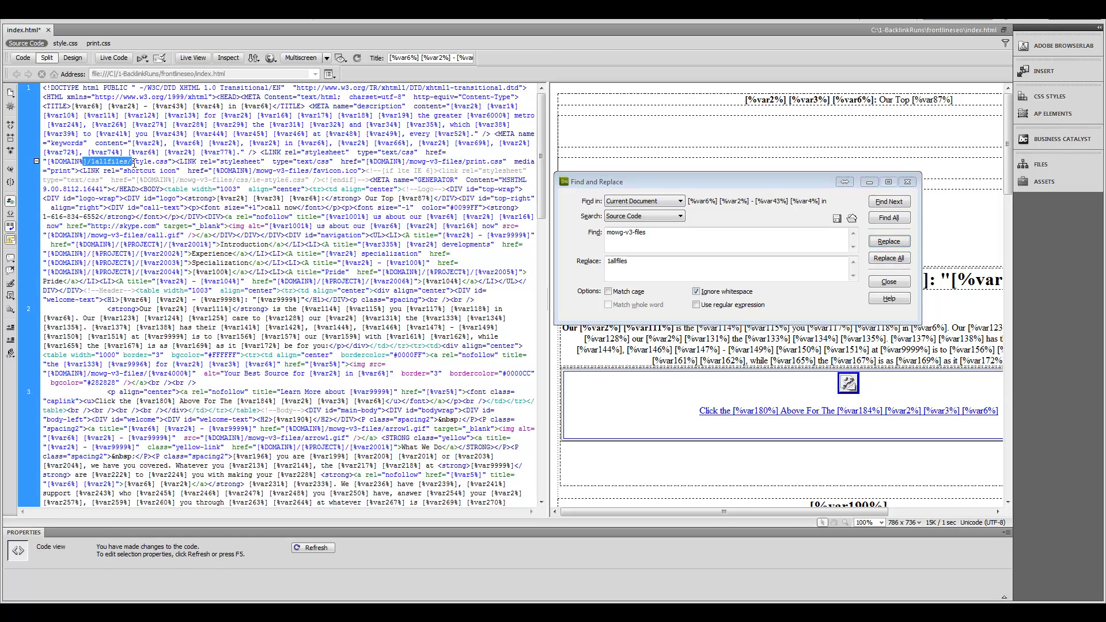
{"action": "left_click", "coordinate": [876, 203]}
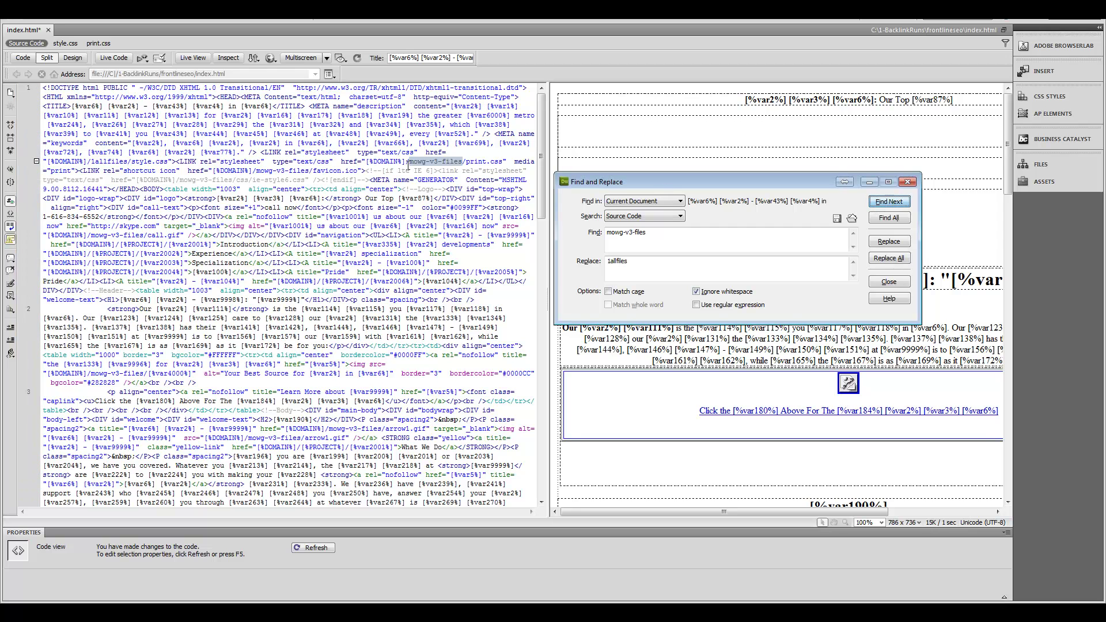
{"action": "left_click", "coordinate": [889, 242]}
{"action": "left_click_drag", "start_coordinate": [406, 161], "coordinate": [450, 161]}
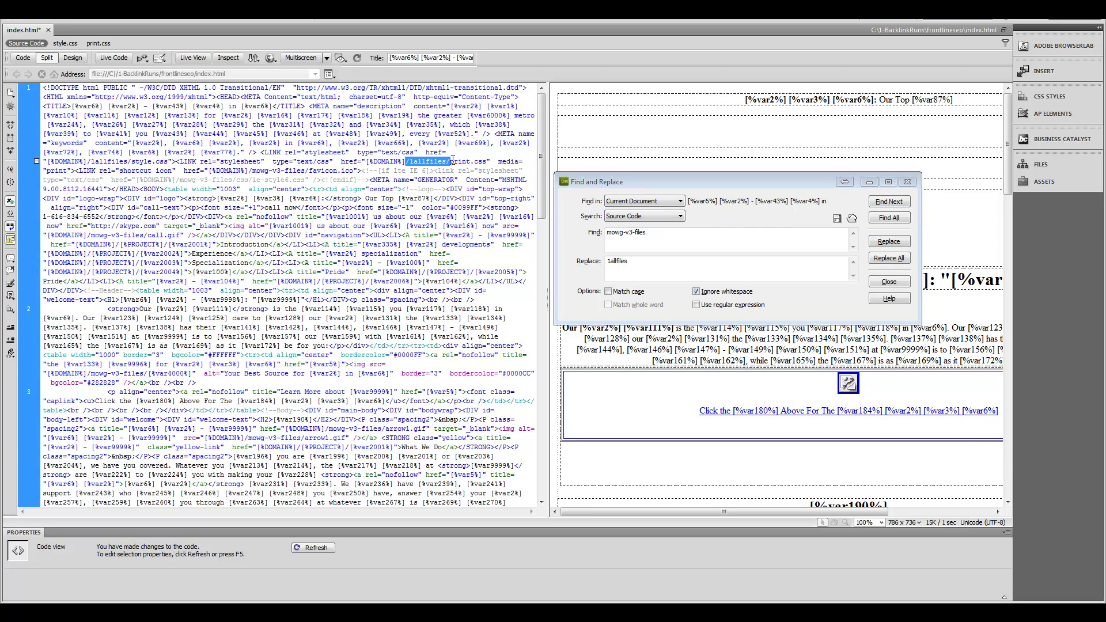
{"action": "left_click", "coordinate": [887, 203]}
{"action": "left_click", "coordinate": [888, 242]}
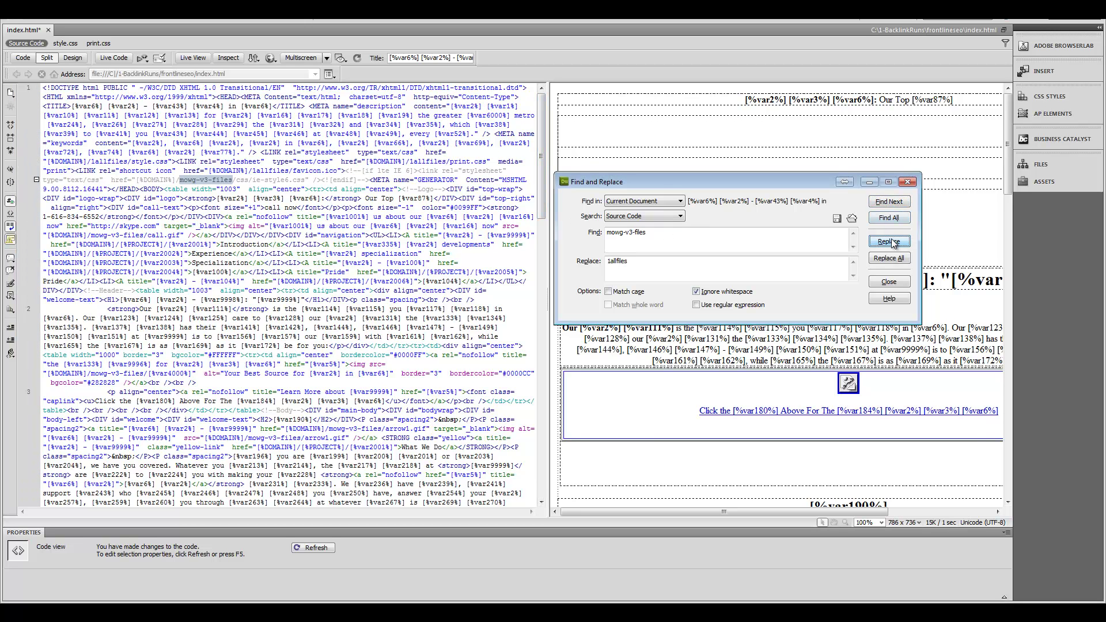
{"action": "left_click", "coordinate": [889, 242]}
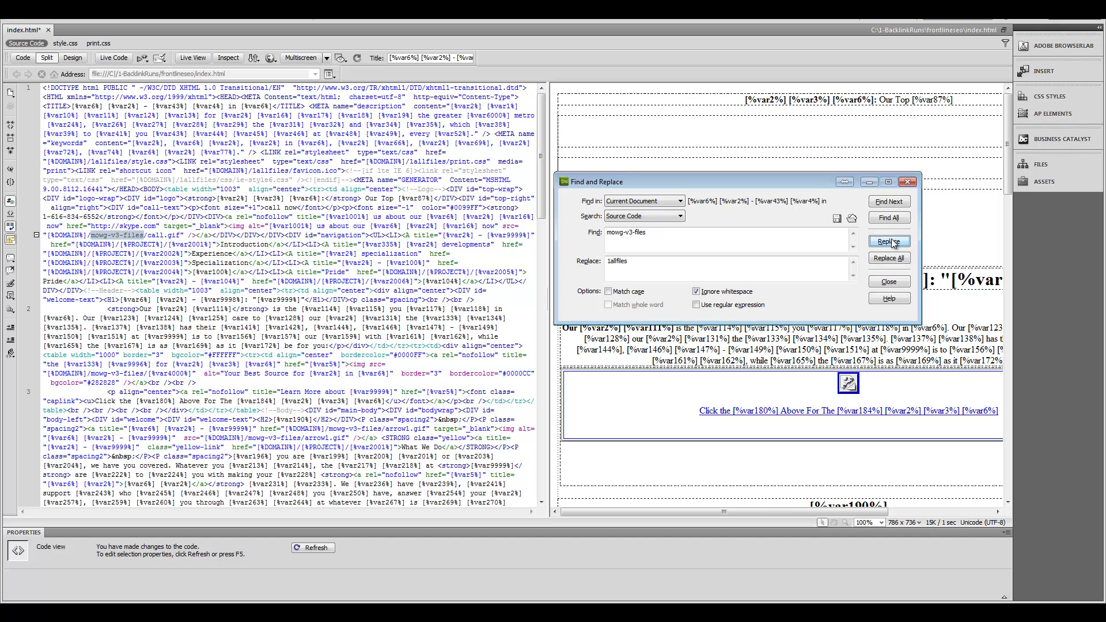
Replace all remaining occurrences of mowg-v3-files with 1allfiles, review the replaced matches and close the search results
{"action": "left_click", "coordinate": [886, 259]}
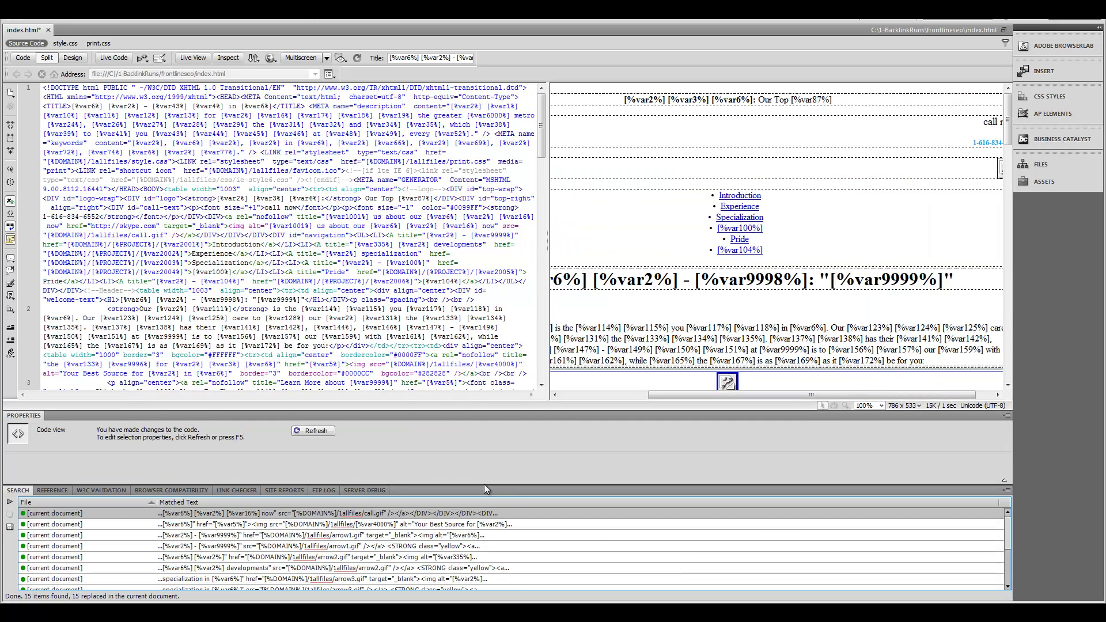
{"action": "scroll", "coordinate": [773, 520], "scroll_direction": "down", "scroll_amount": 3}
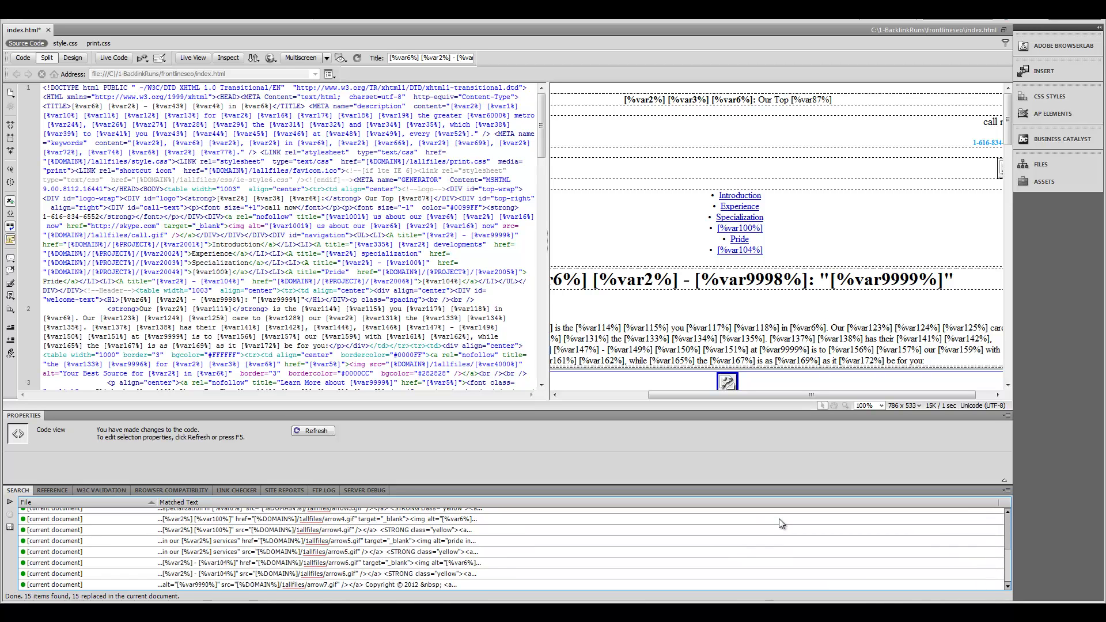
{"action": "left_click", "coordinate": [1005, 491]}
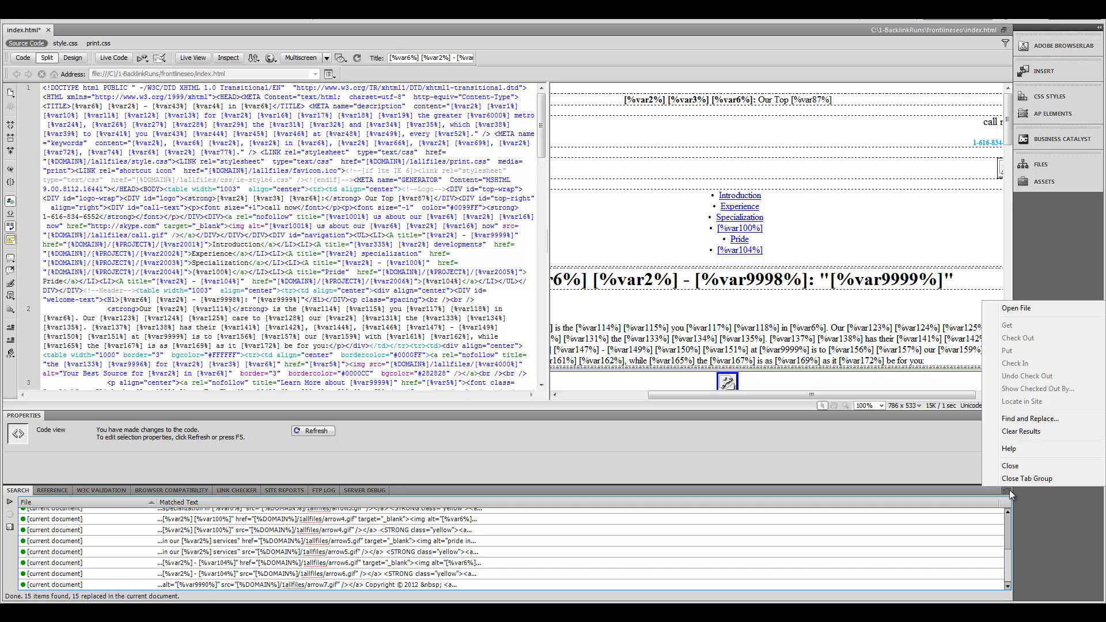
{"action": "left_click", "coordinate": [1036, 479]}
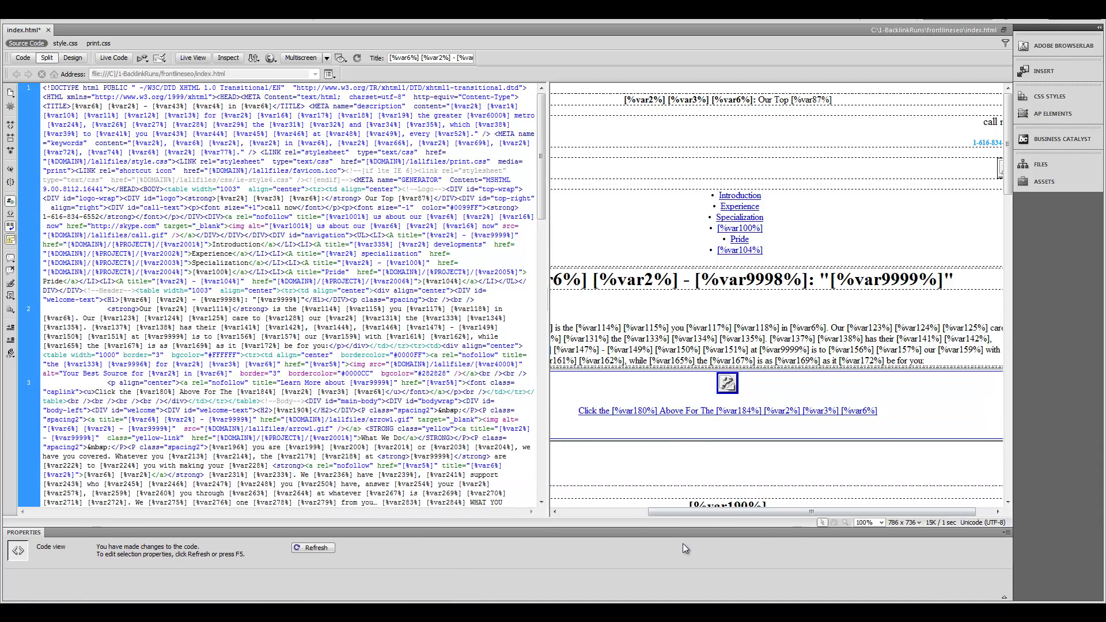
Refresh the design preview from the edited code, save index.html and look over its updated paths
{"action": "left_click", "coordinate": [321, 548]}
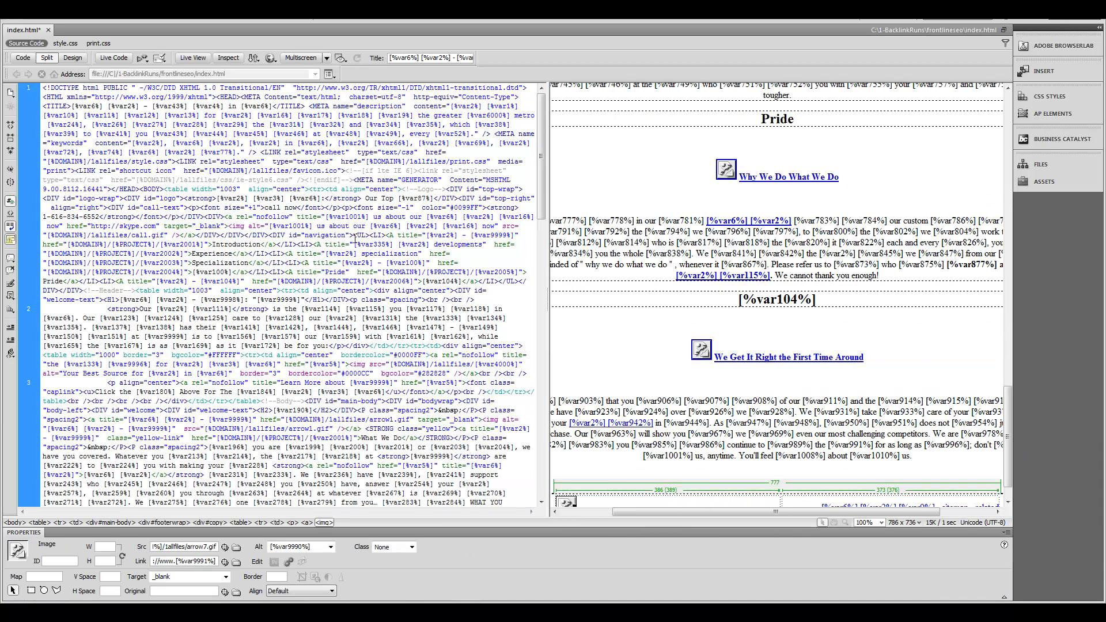
{"action": "left_click", "coordinate": [352, 235]}
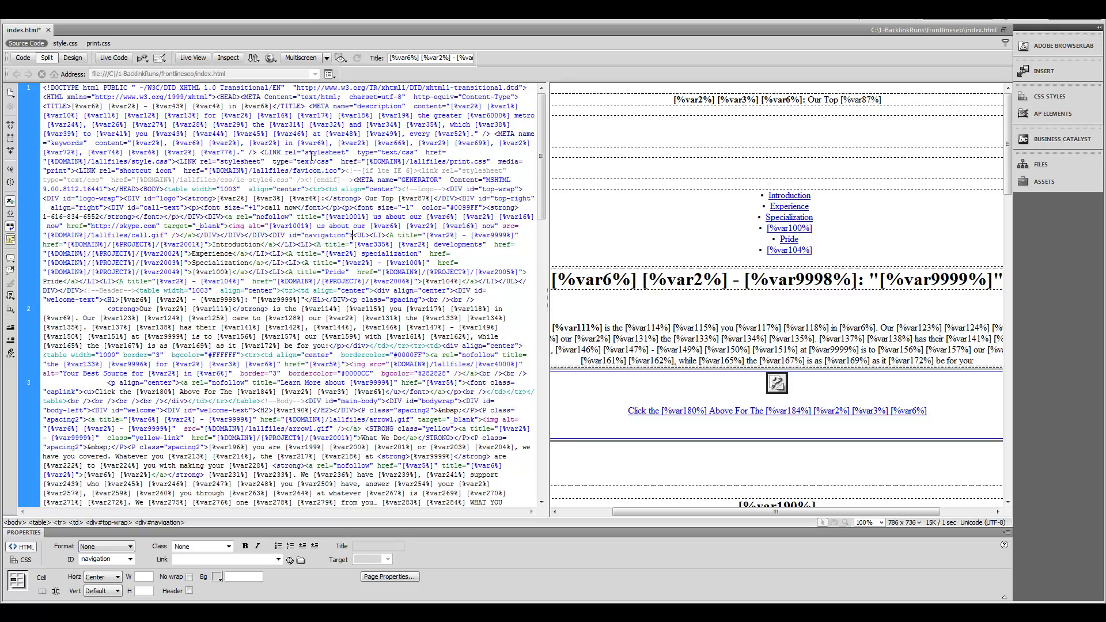
{"action": "key", "text": "ctrl+a"}
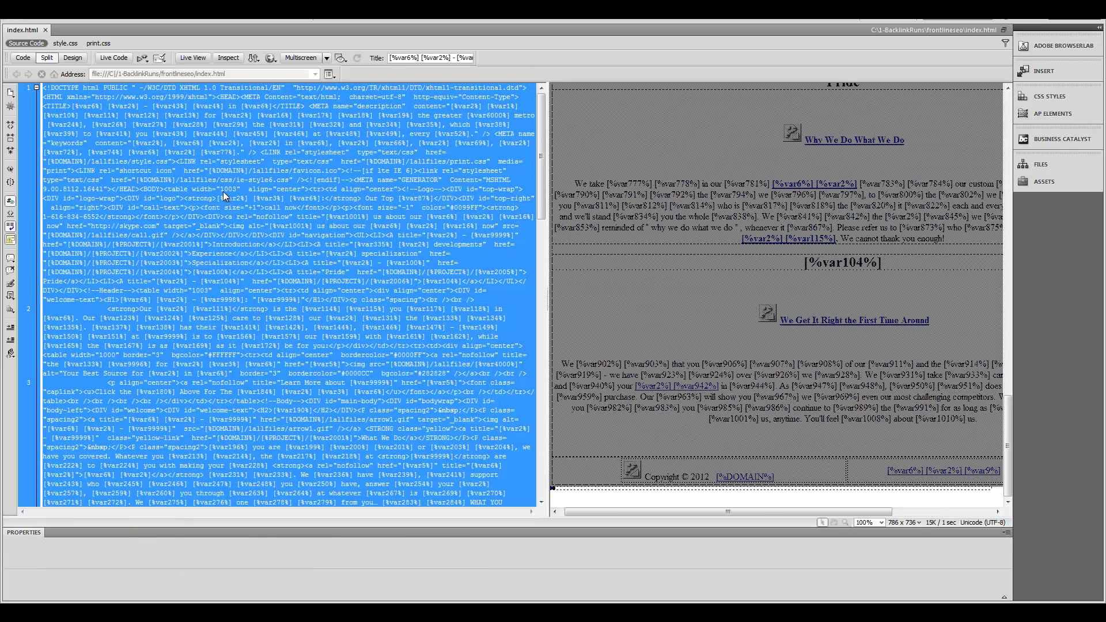
{"action": "left_click", "coordinate": [223, 190]}
{"action": "left_click", "coordinate": [134, 134]}
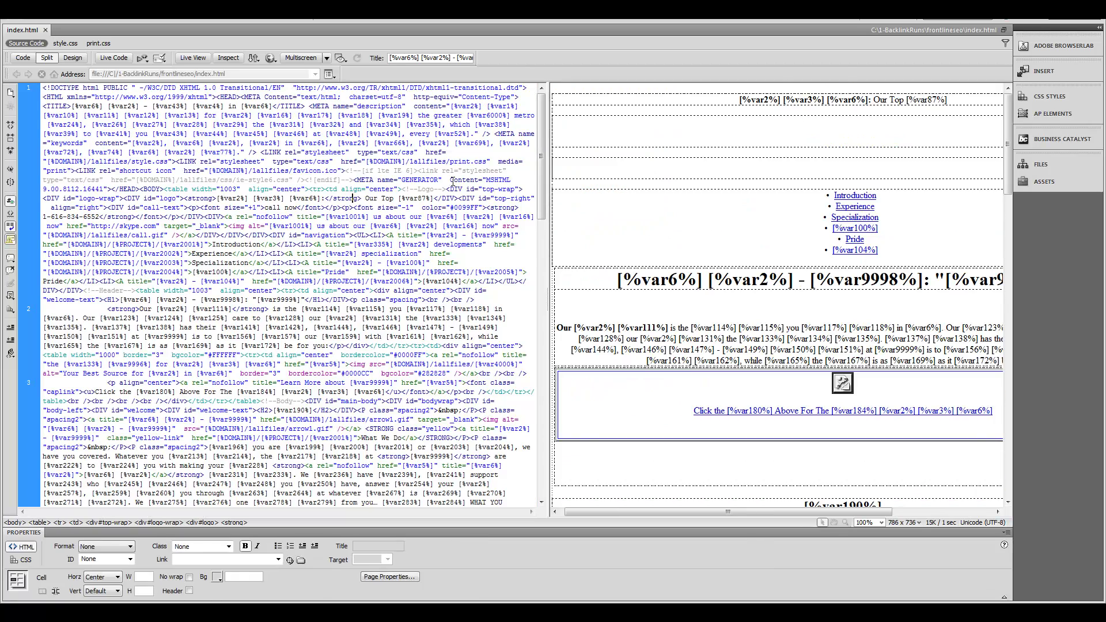
{"action": "left_click", "coordinate": [478, 179], "text": "shift"}
{"action": "left_click", "coordinate": [316, 209]}
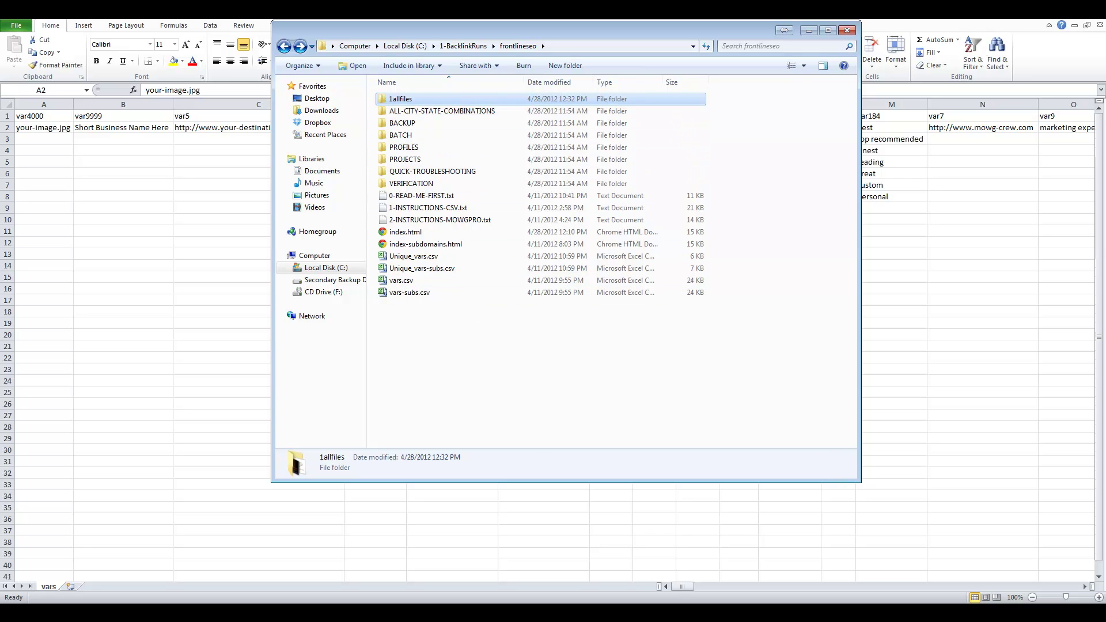
Leave the frontlineseo folder with nothing selected and switch to the Front Line SEO banner image in Photoshop
{"action": "left_click", "coordinate": [550, 293]}
{"action": "left_click", "coordinate": [455, 221]}
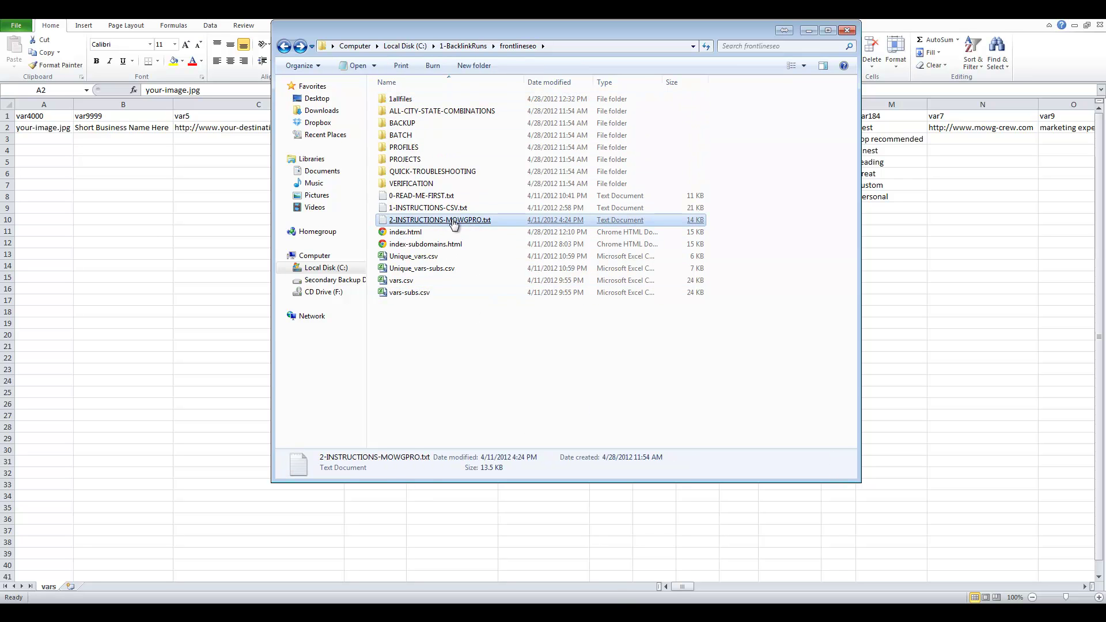
{"action": "left_click", "coordinate": [469, 351]}
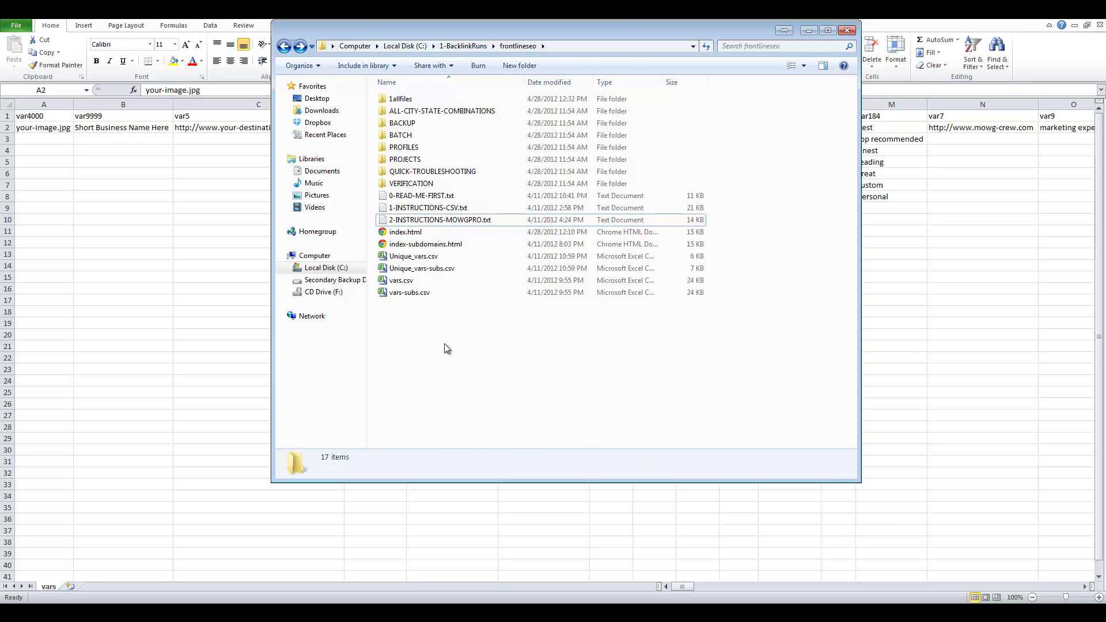
{"action": "key", "text": "alt+Tab"}
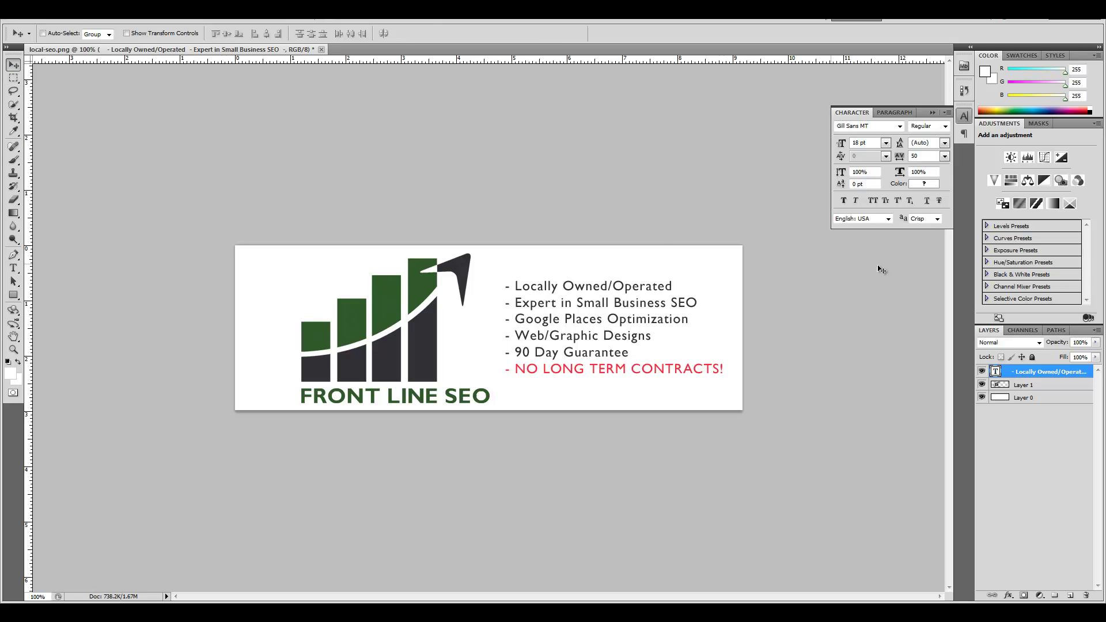
Check the banner's pixel dimensions in Image Size without changing any values
{"action": "key", "text": "ctrl+alt+i"}
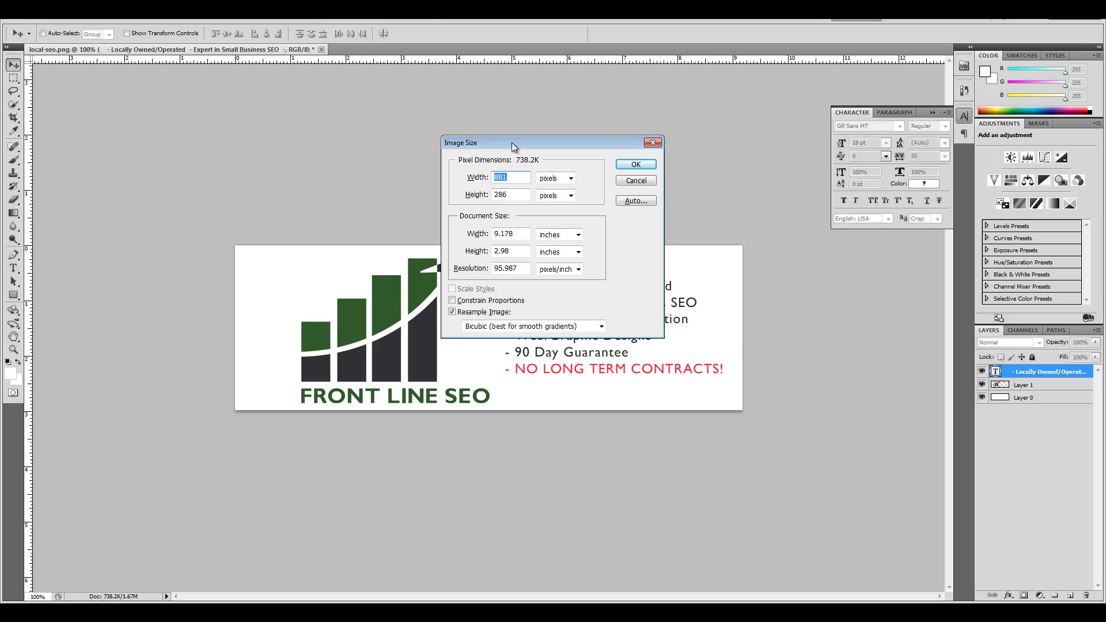
{"action": "left_click_drag", "start_coordinate": [514, 144], "coordinate": [518, 192]}
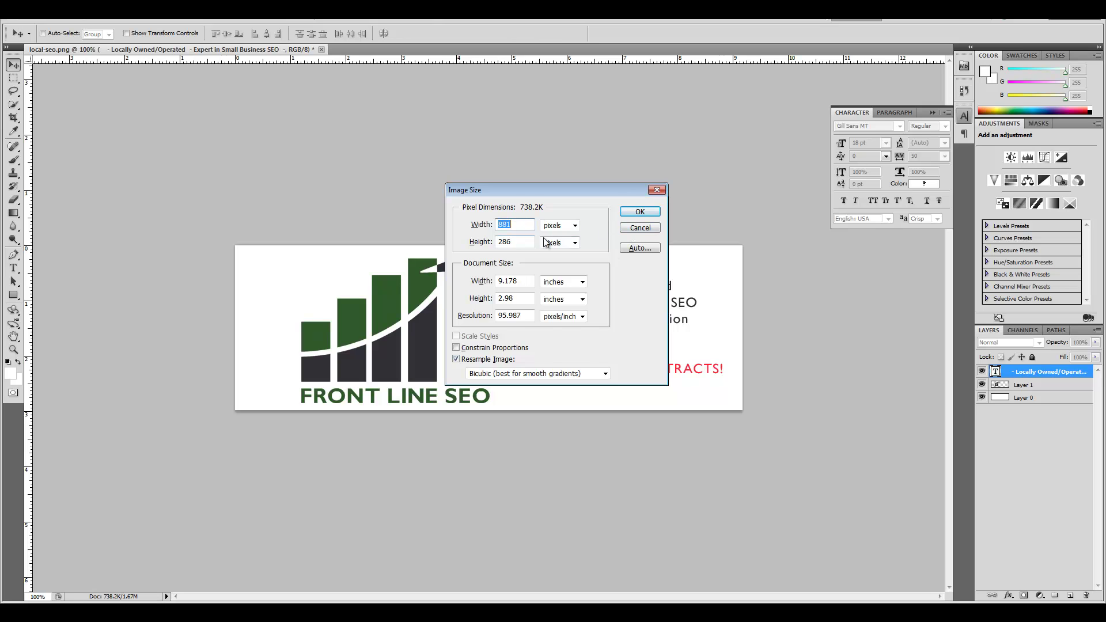
{"action": "left_click", "coordinate": [639, 213]}
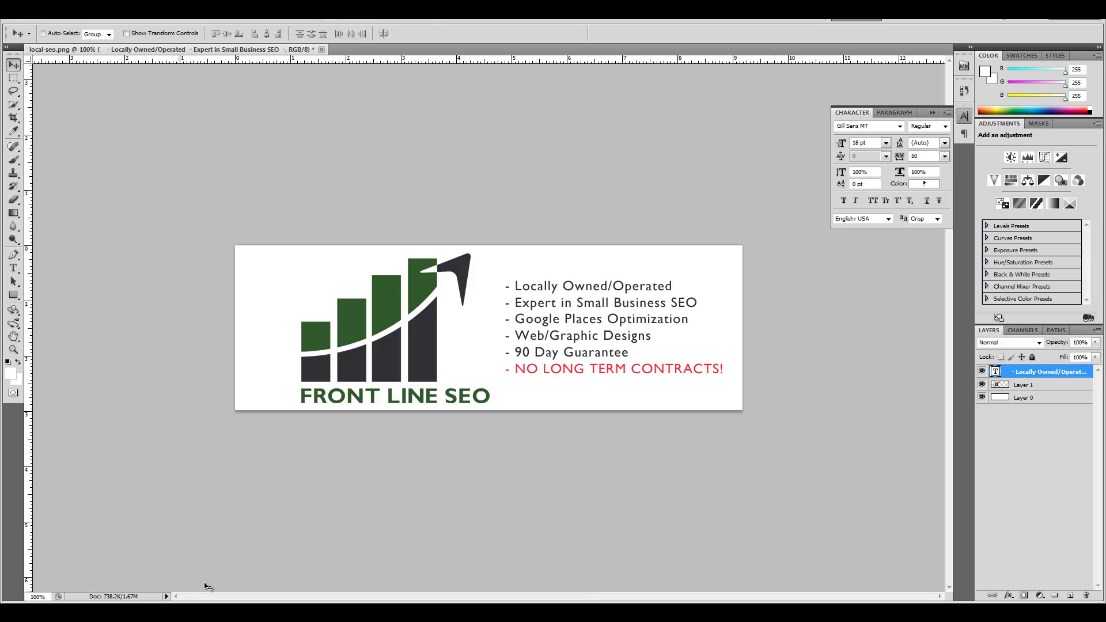
Switch to the frontlineseo folder in Windows Explorer, go into 1allfiles and delete mowgcrew.png
{"action": "key", "text": "alt+Tab"}
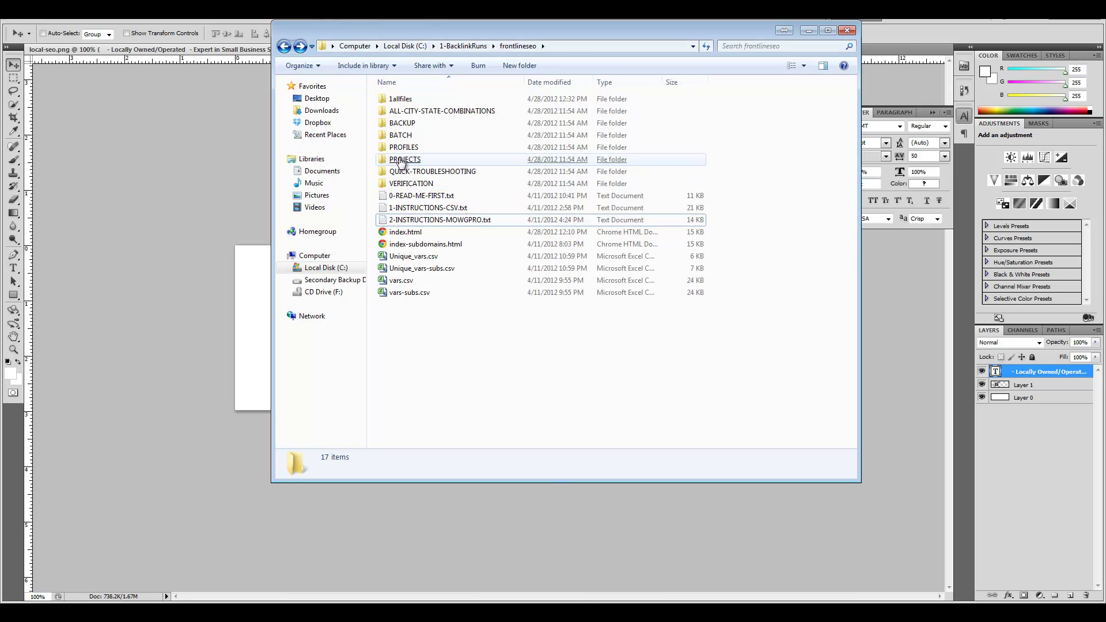
{"action": "scroll", "coordinate": [396, 98], "scroll_direction": "up", "scroll_amount": 5, "text": "ctrl"}
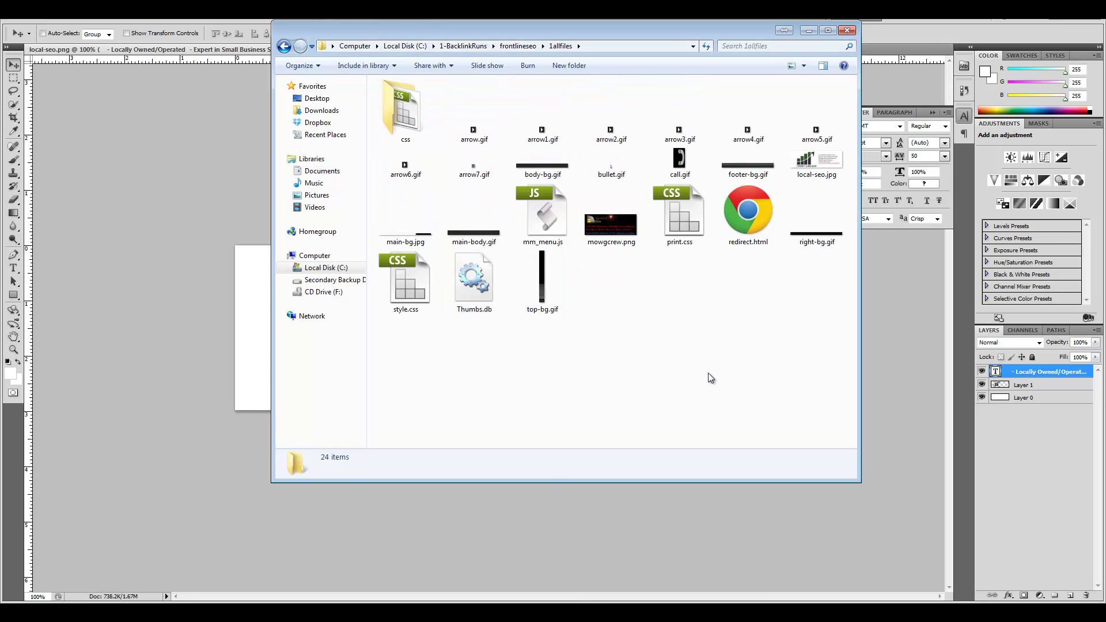
{"action": "left_click", "coordinate": [836, 174]}
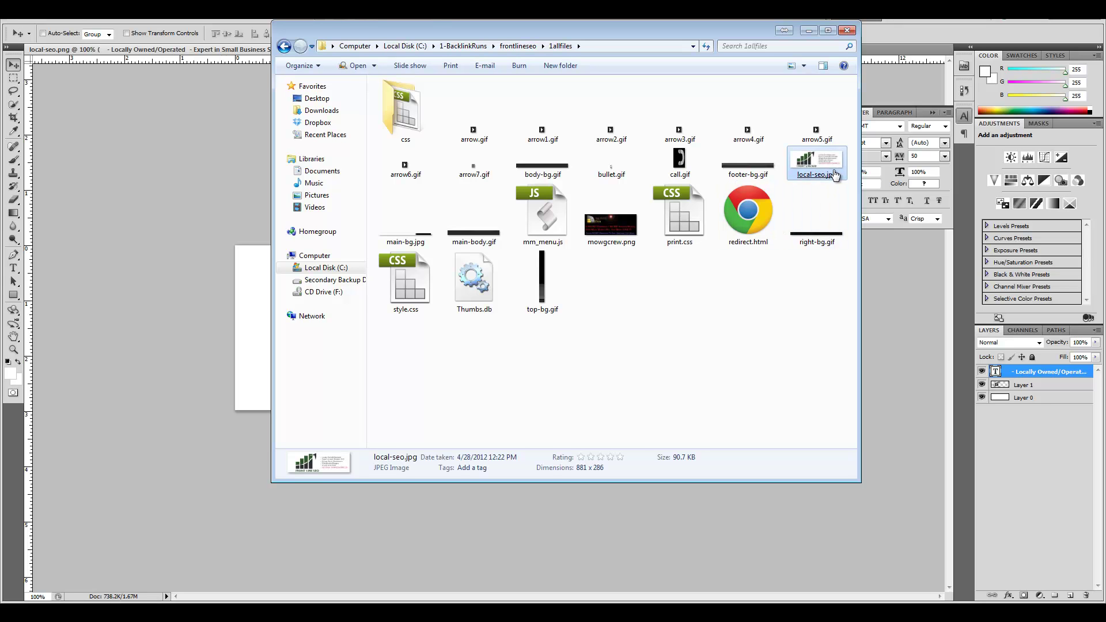
{"action": "right_click", "coordinate": [621, 228]}
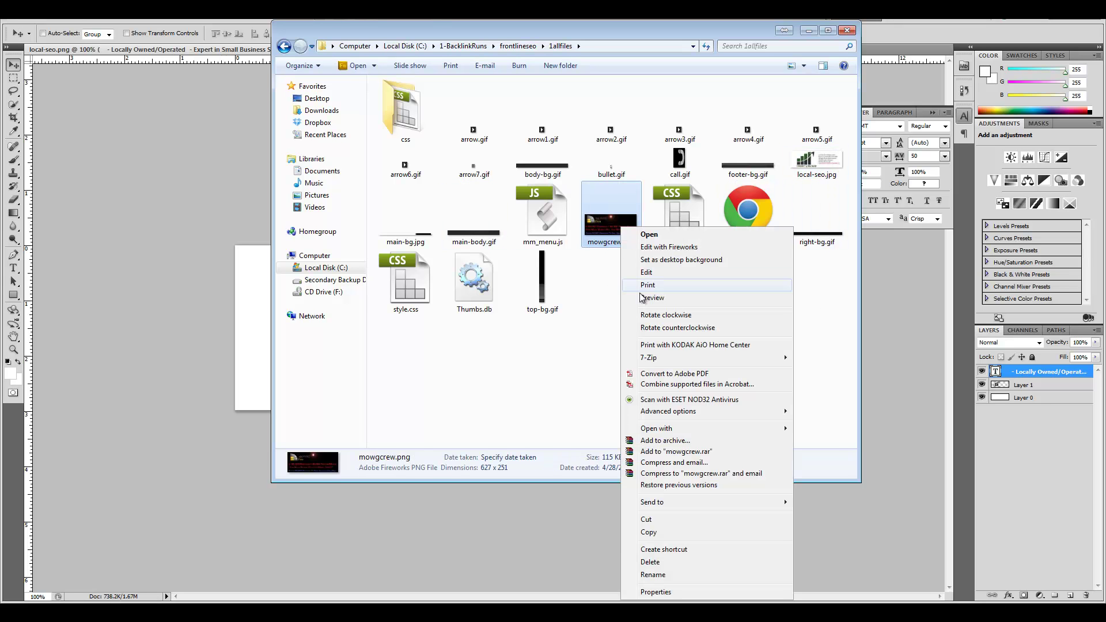
{"action": "left_click", "coordinate": [654, 561]}
{"action": "left_click", "coordinate": [590, 338]}
{"action": "left_click", "coordinate": [611, 350]}
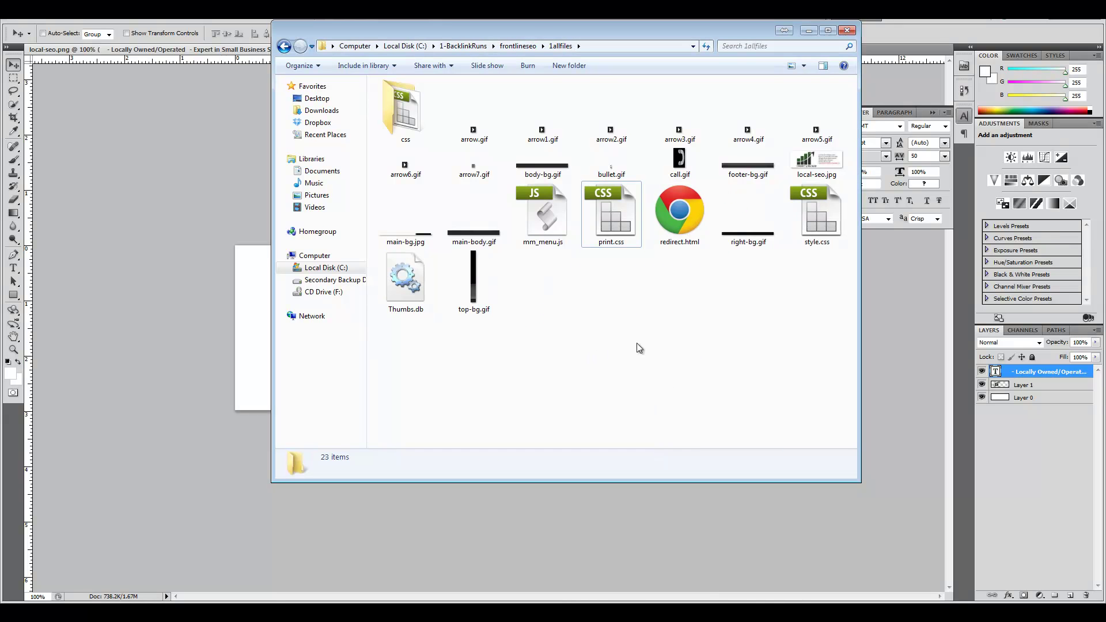
Look inside the css subfolder, return to 1allfiles and open the name of local-seo.jpg for editing, leaving it as is
{"action": "double_click", "coordinate": [402, 118]}
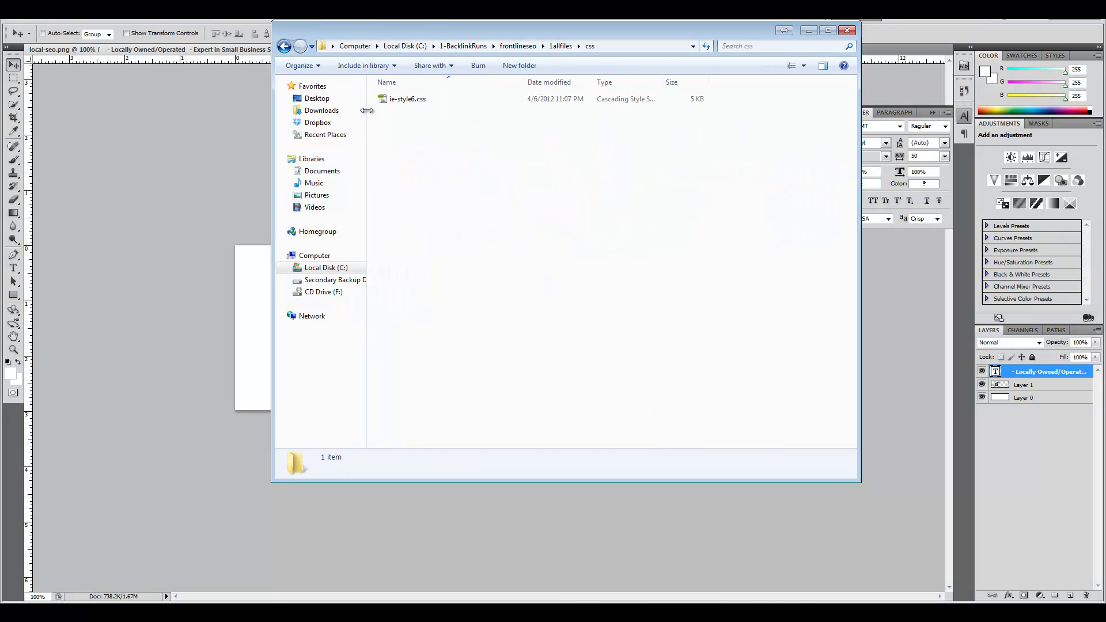
{"action": "left_click", "coordinate": [285, 47]}
{"action": "left_click", "coordinate": [828, 167]}
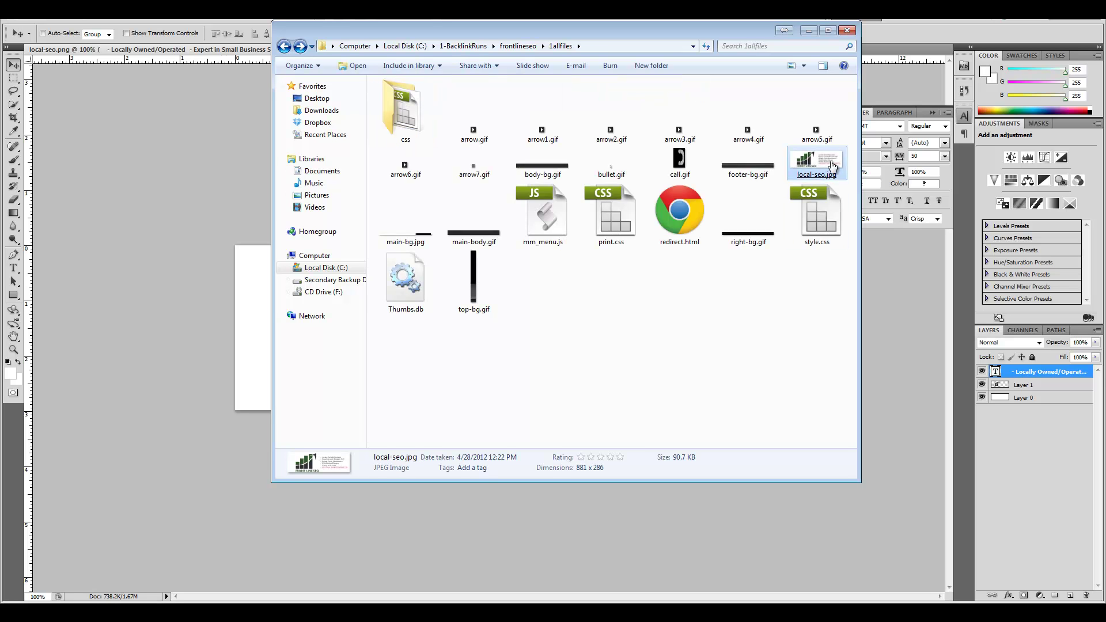
{"action": "right_click", "coordinate": [807, 176]}
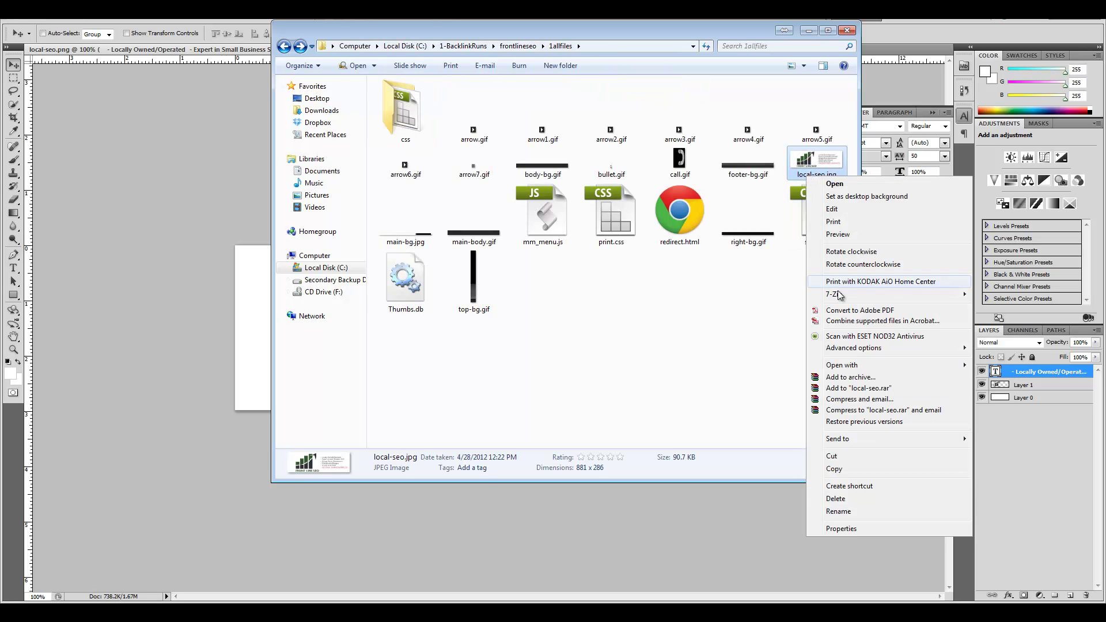
{"action": "left_click", "coordinate": [861, 514]}
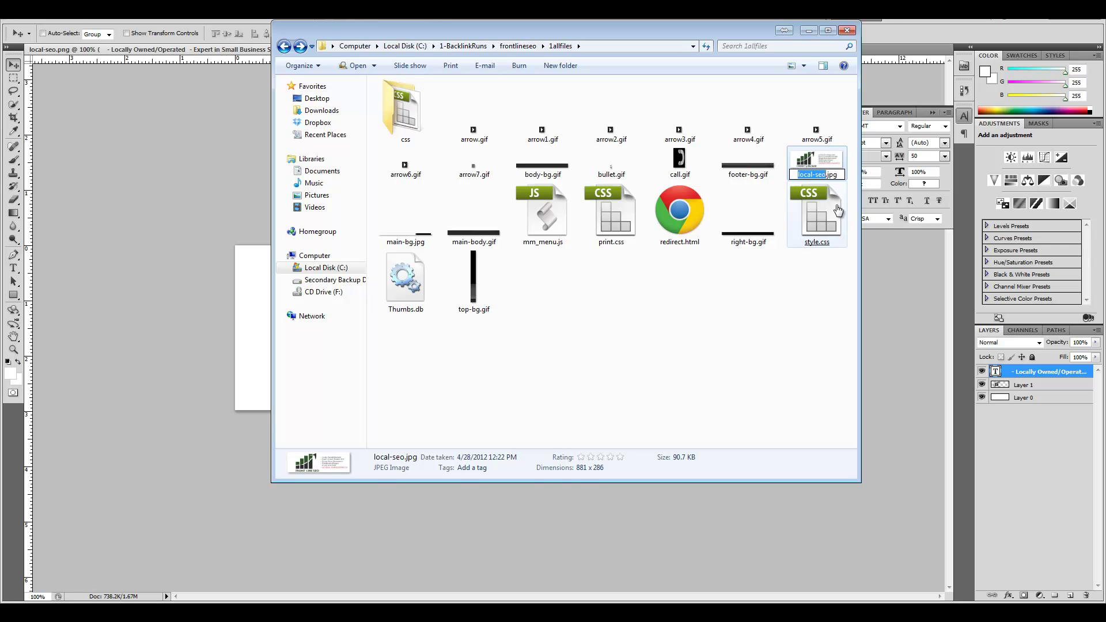
{"action": "left_click", "coordinate": [746, 327]}
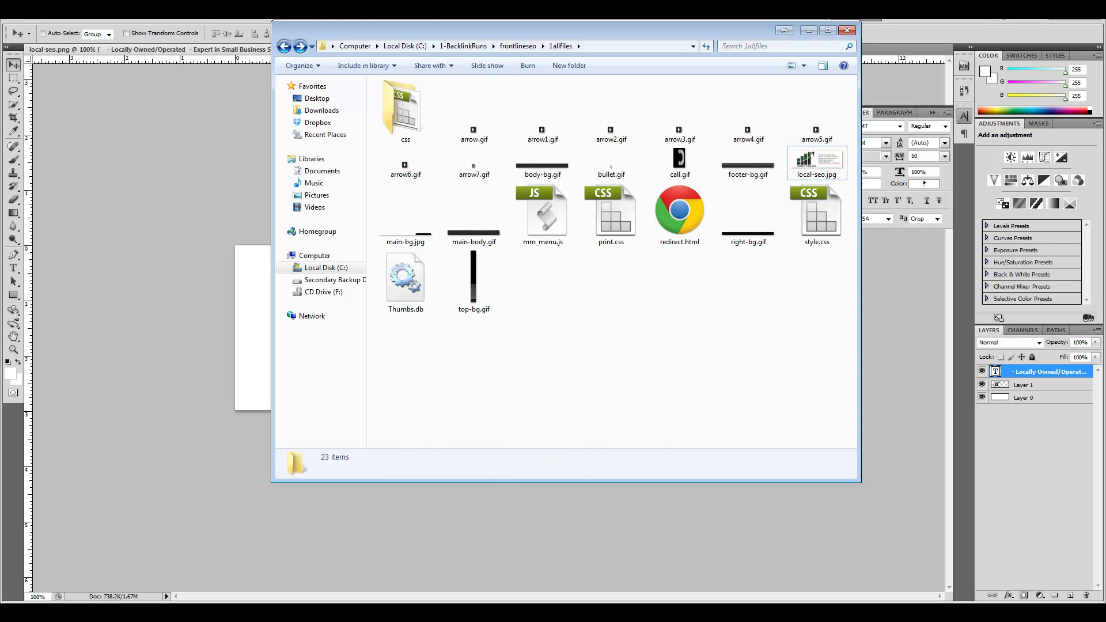
Switch to the vars sheet in Excel and set the var4000 image value in cell A2 to local-seo.jpg
{"action": "left_click", "coordinate": [526, 612]}
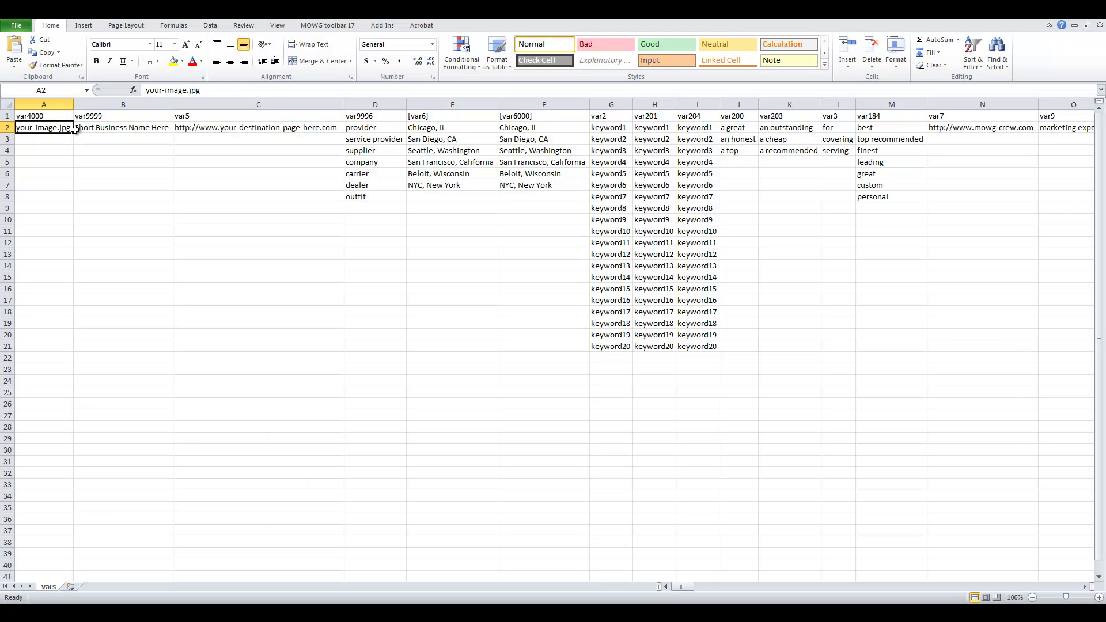
{"action": "triple_click", "coordinate": [233, 86]}
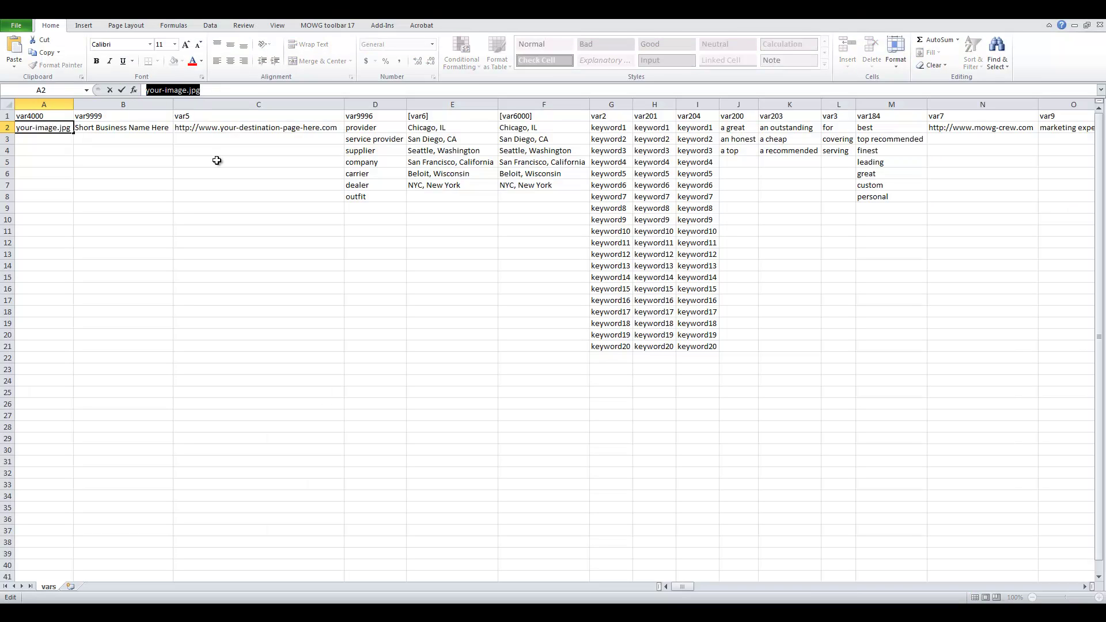
{"action": "type", "text": "local-seo.jpg"}
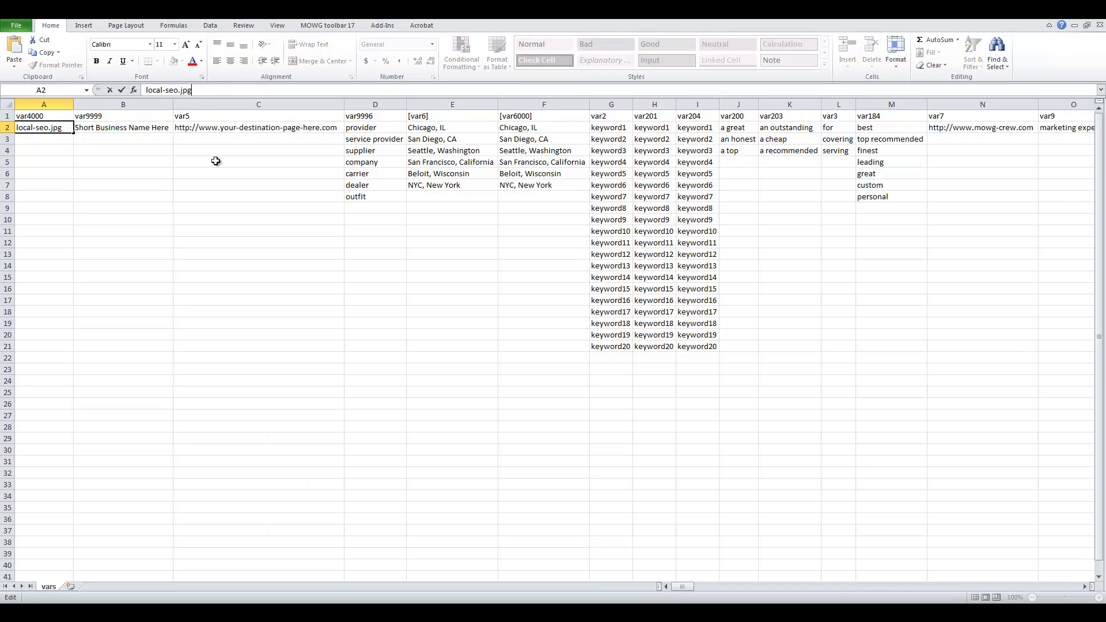
{"action": "left_click", "coordinate": [121, 90]}
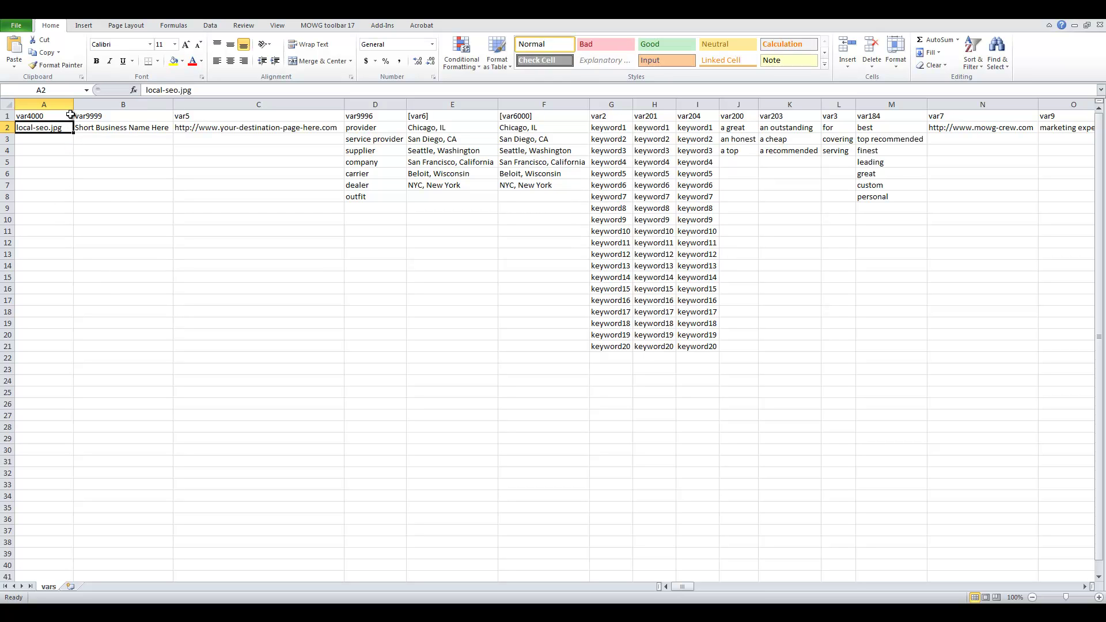
{"action": "left_click", "coordinate": [49, 116]}
{"action": "left_click", "coordinate": [51, 129]}
Examine the main image's source code with the var4000 token in index.html in Dreamweaver, and return to the vars sheet in Excel
{"action": "key", "text": "alt+Tab"}
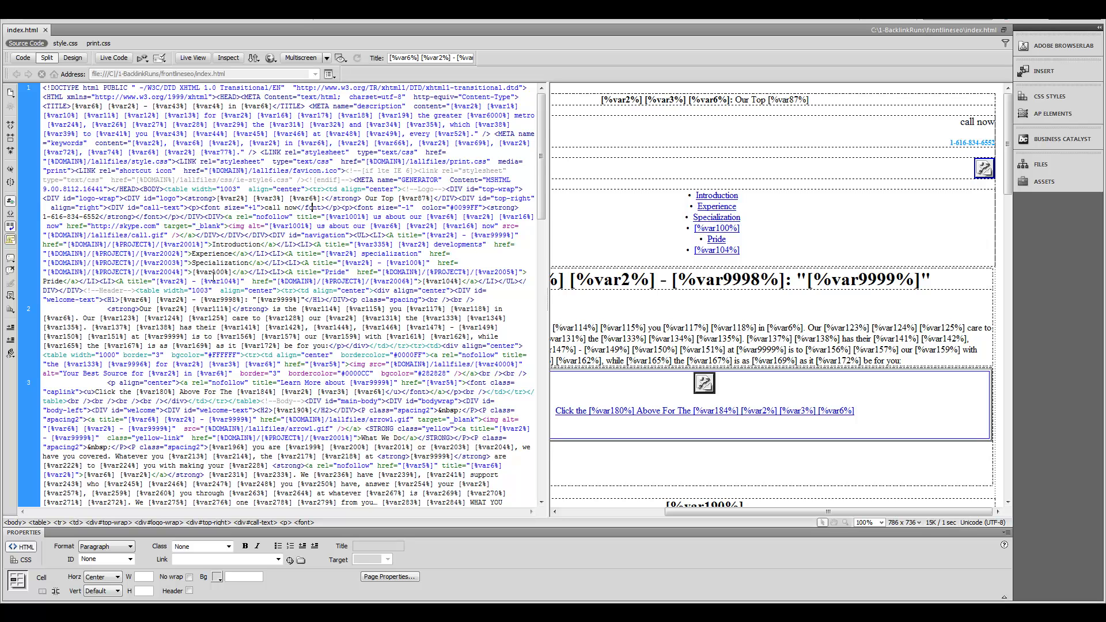
{"action": "left_click", "coordinate": [708, 387]}
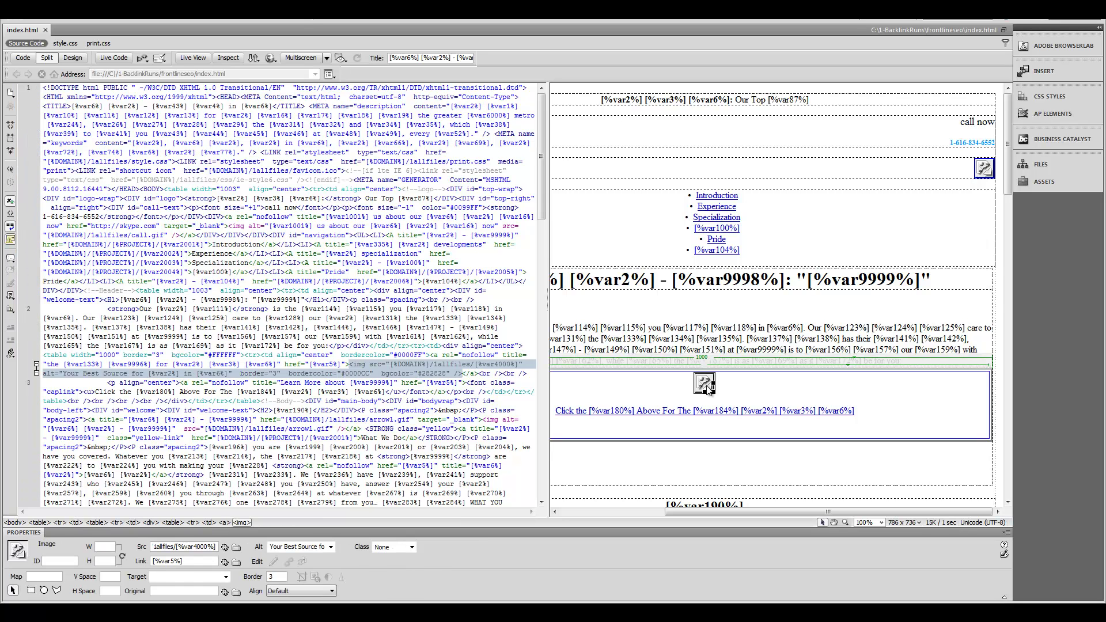
{"action": "left_click", "coordinate": [419, 364]}
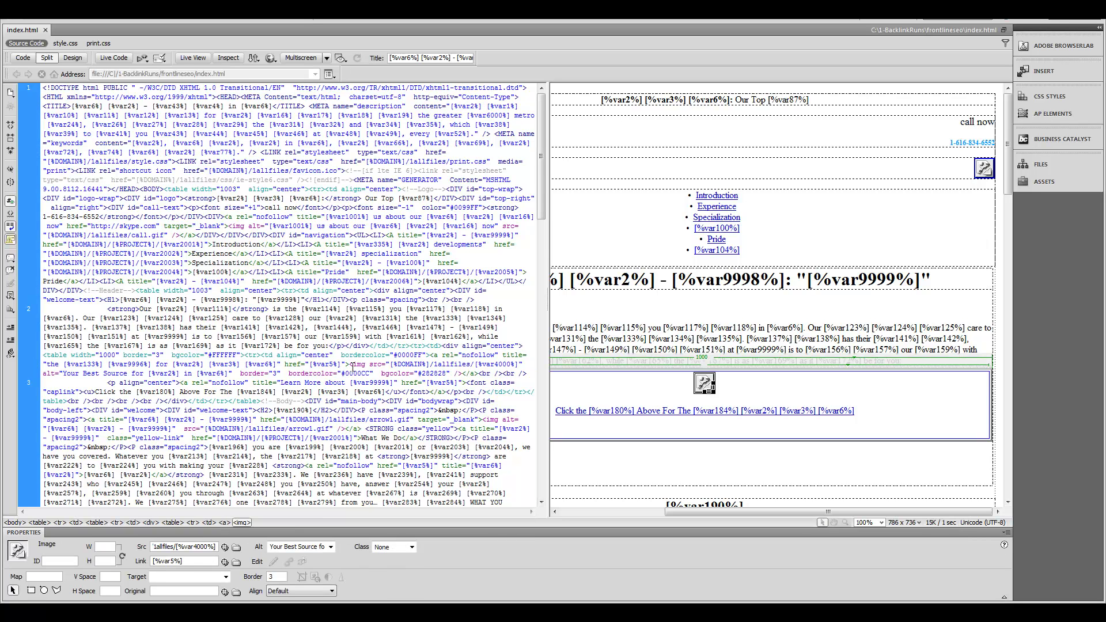
{"action": "left_click_drag", "start_coordinate": [349, 364], "coordinate": [520, 367]}
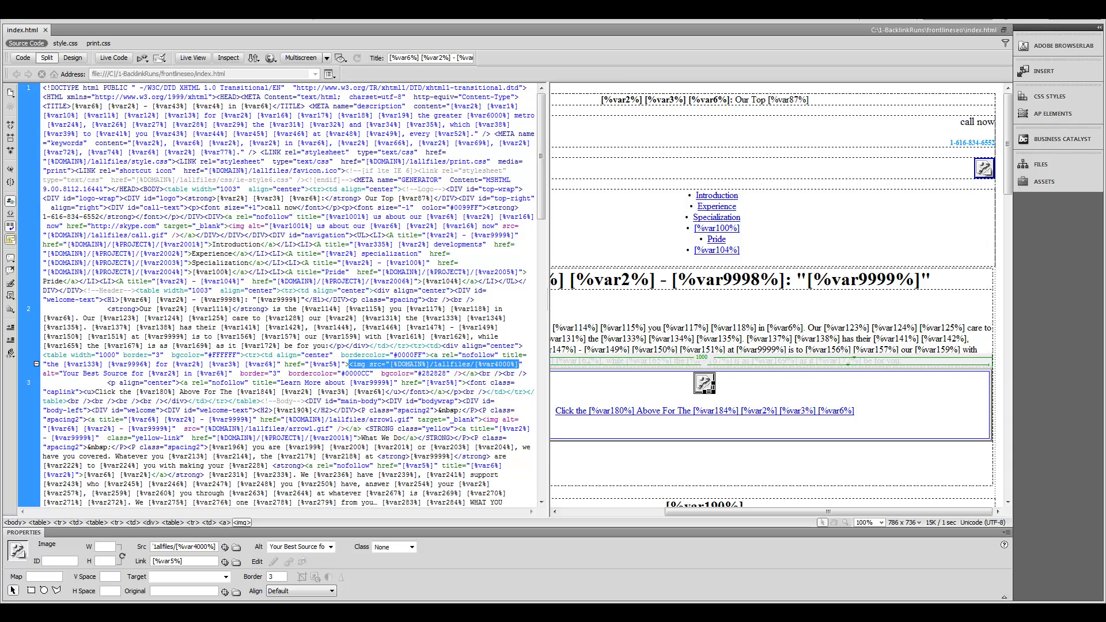
{"action": "left_click", "coordinate": [538, 612]}
{"action": "key", "text": "alt+Tab"}
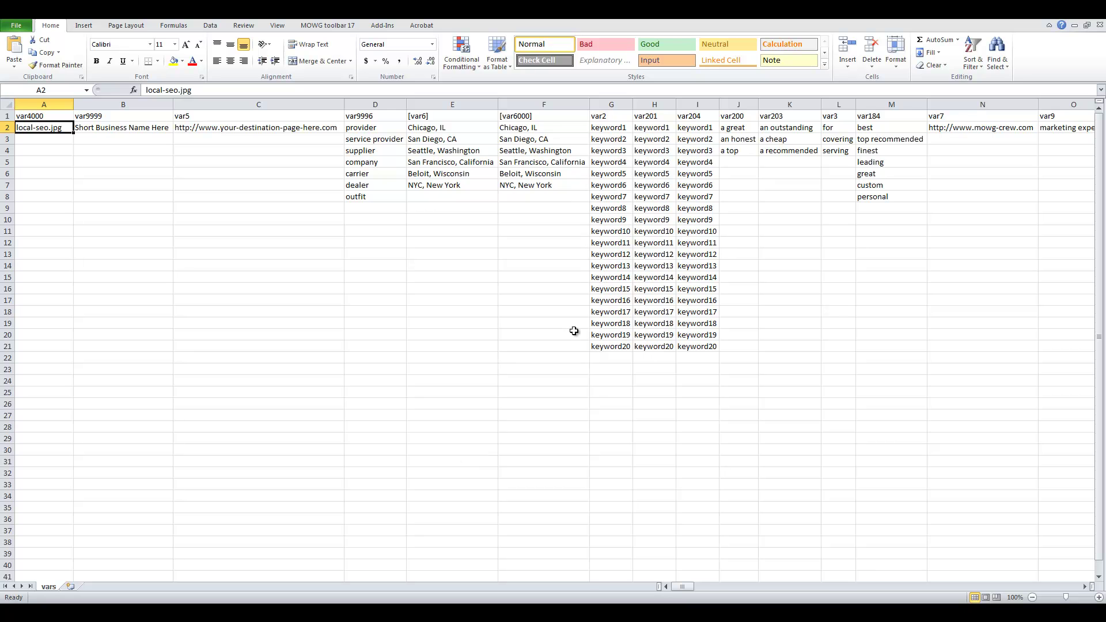
Set the var9999 business name in cell B2 to Front Line SEO
{"action": "left_click_drag", "start_coordinate": [44, 140], "coordinate": [51, 172]}
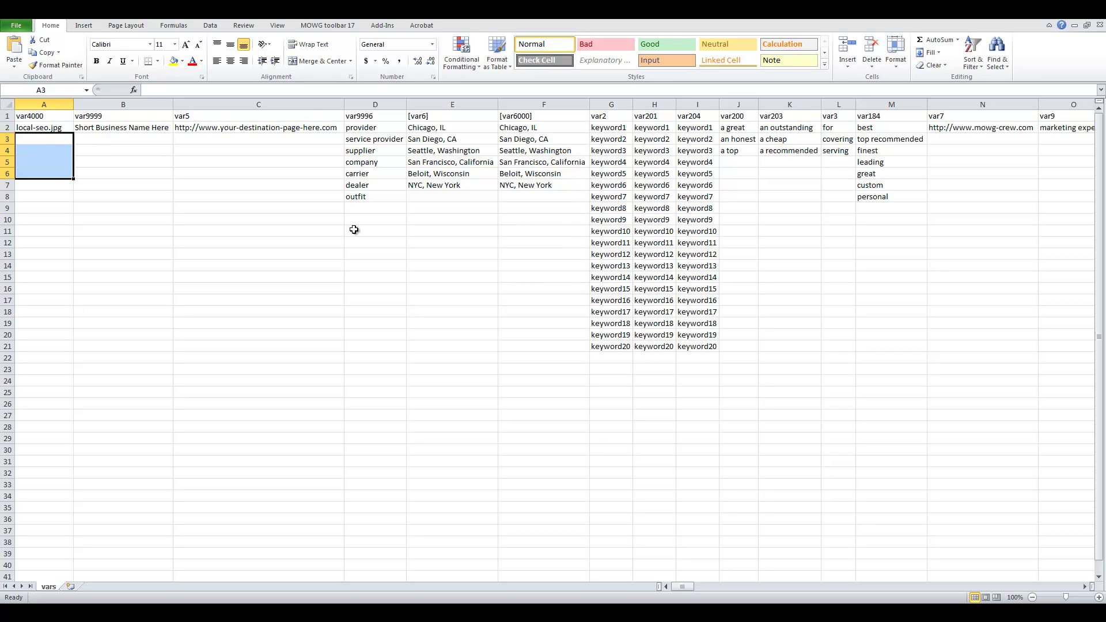
{"action": "left_click", "coordinate": [98, 128]}
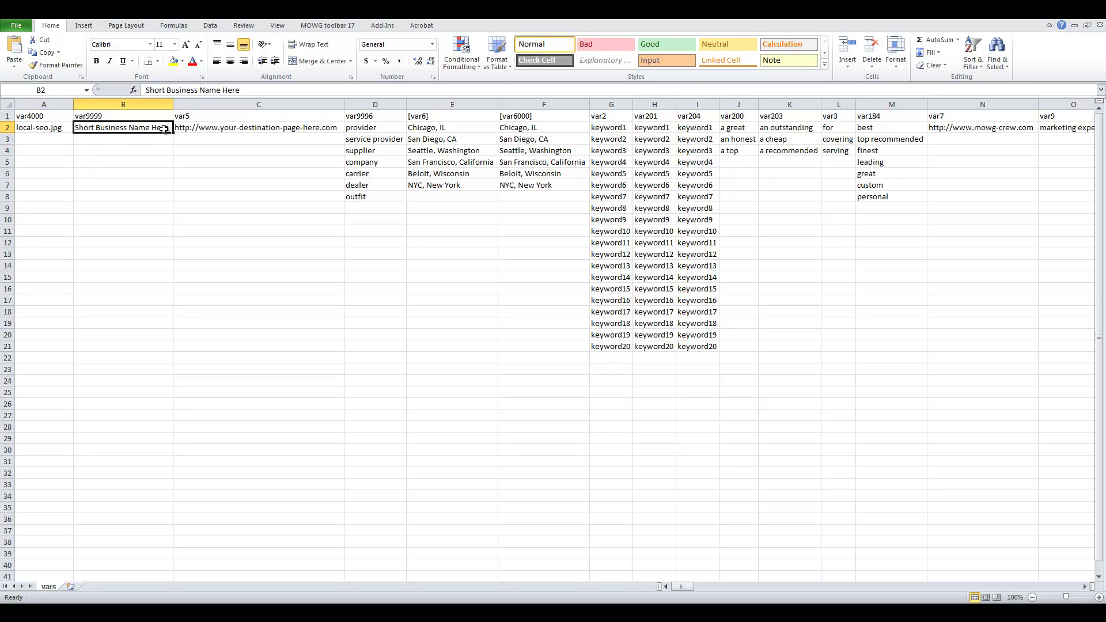
{"action": "left_click_drag", "start_coordinate": [240, 90], "coordinate": [103, 91]}
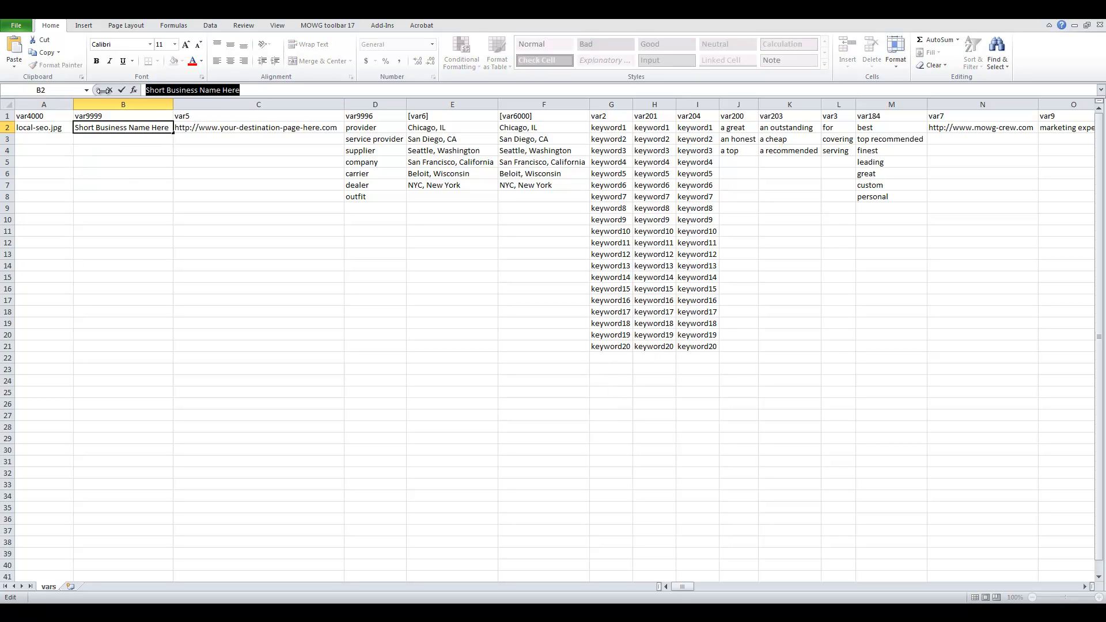
{"action": "type", "text": "Front Line SEO"}
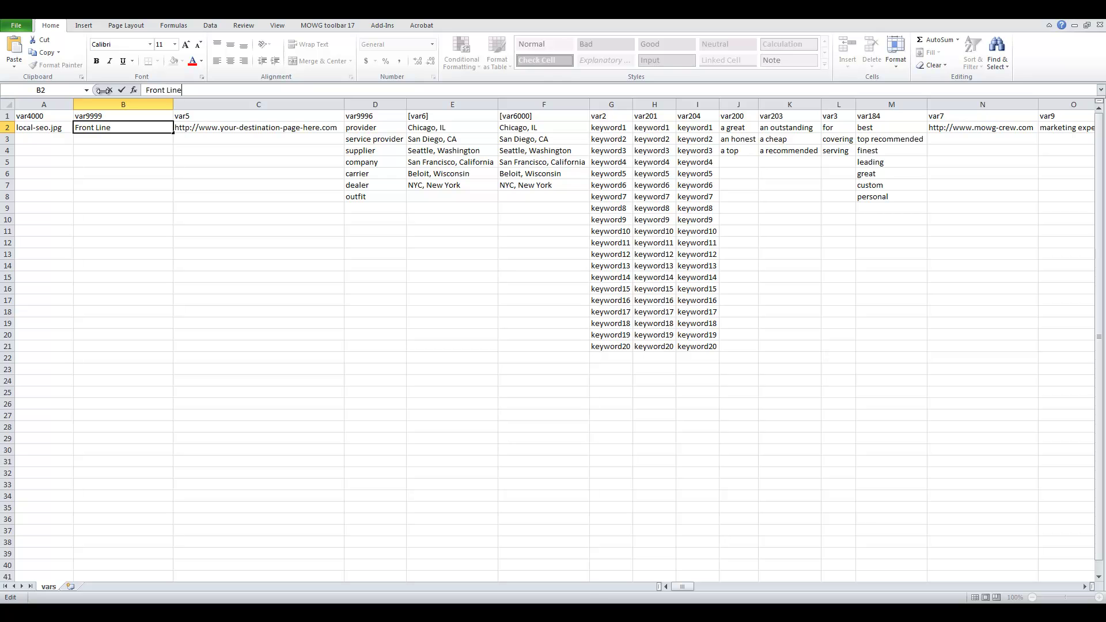
{"action": "left_click", "coordinate": [154, 149]}
{"action": "left_click", "coordinate": [138, 127]}
Open frontlineseo.com in a new browser tab, go to the Local Business SEO Tips post and copy its web address
{"action": "left_click", "coordinate": [272, 130]}
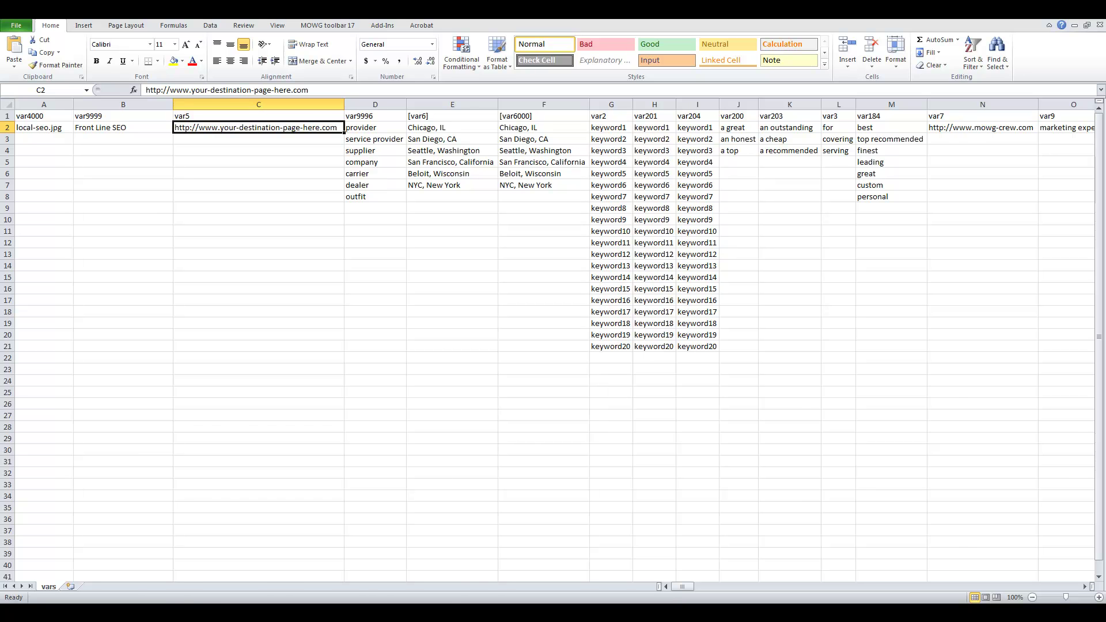
{"action": "key", "text": "alt+Tab"}
{"action": "left_click", "coordinate": [380, 29]}
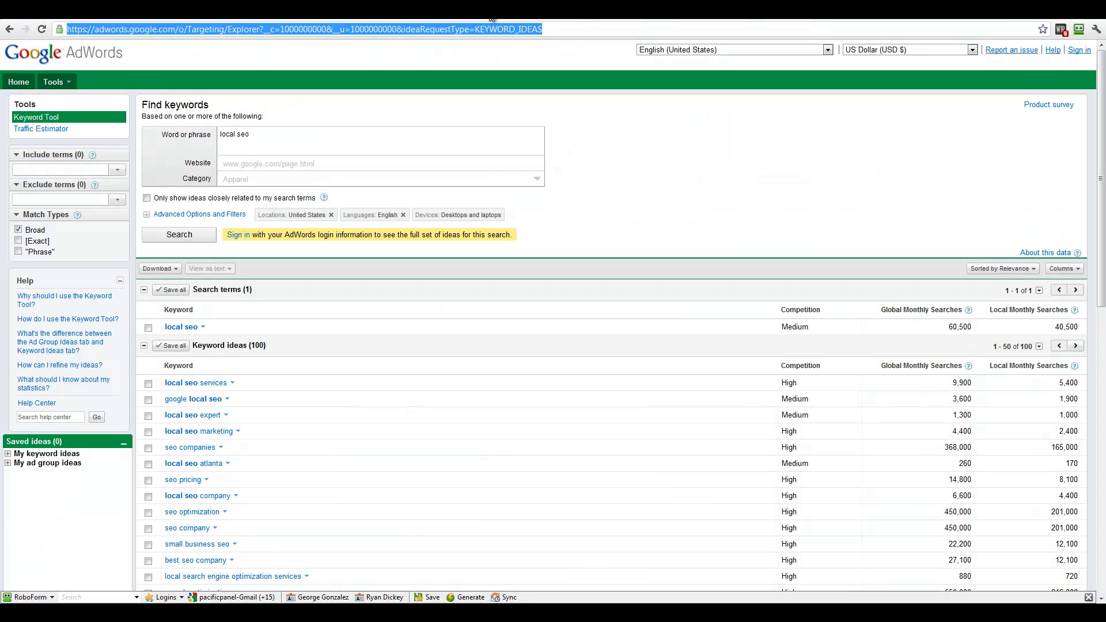
{"action": "key", "text": "ctrl+t"}
{"action": "type", "text": "frontlineseo.com"}
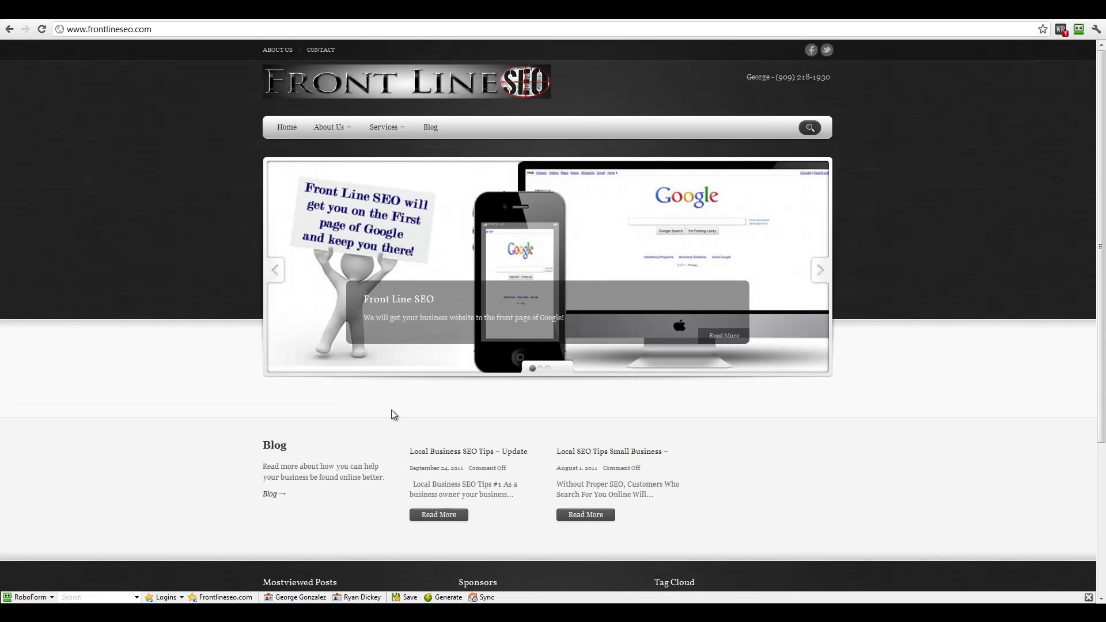
{"action": "left_click", "coordinate": [461, 452]}
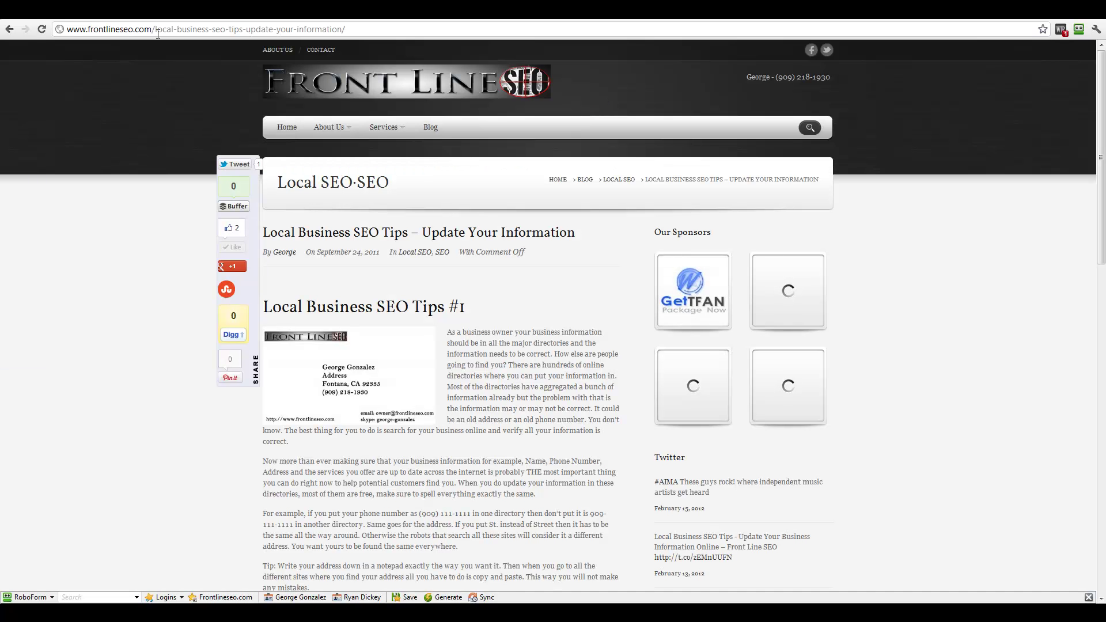
{"action": "left_click", "coordinate": [298, 29]}
{"action": "key", "text": "ctrl+c"}
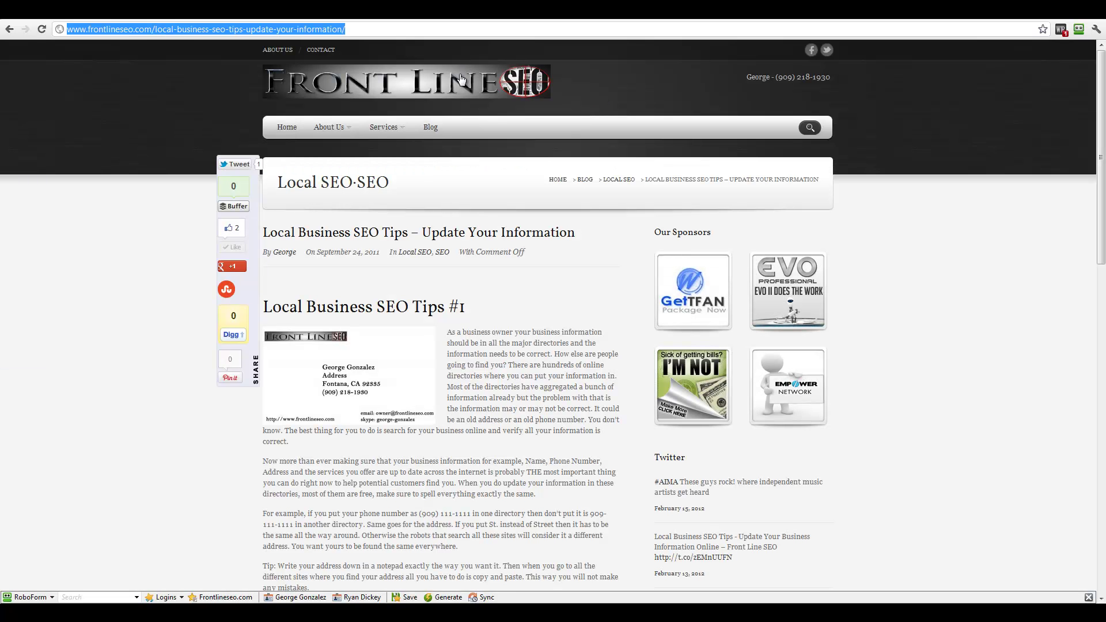
{"action": "key", "text": "alt+Tab"}
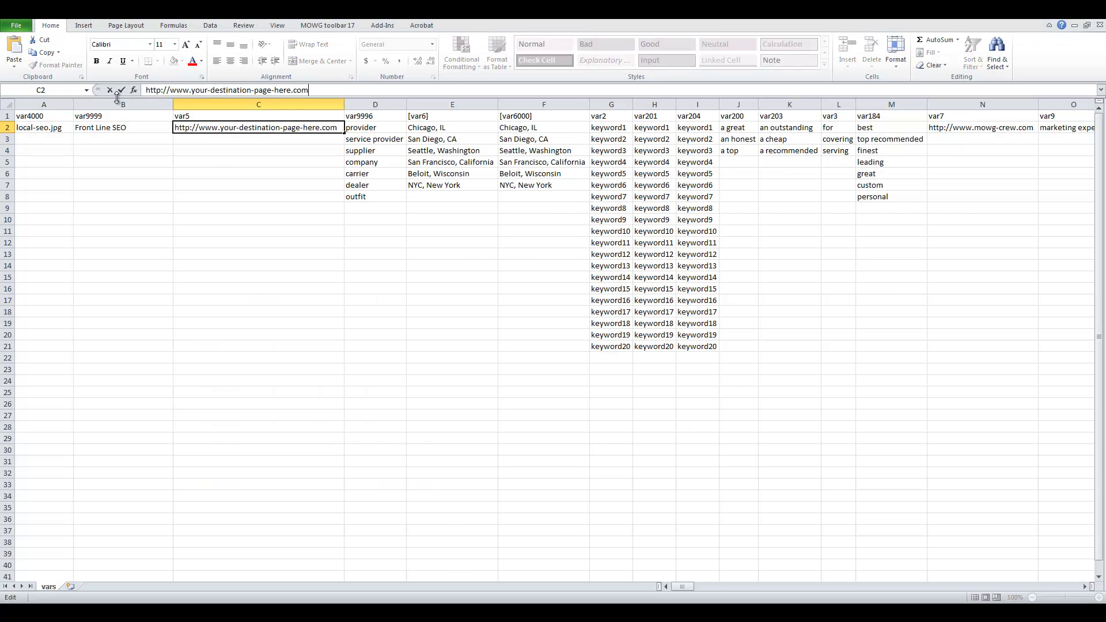
{"action": "left_click_drag", "start_coordinate": [308, 90], "coordinate": [61, 86]}
{"action": "key", "text": "ctrl+v"}
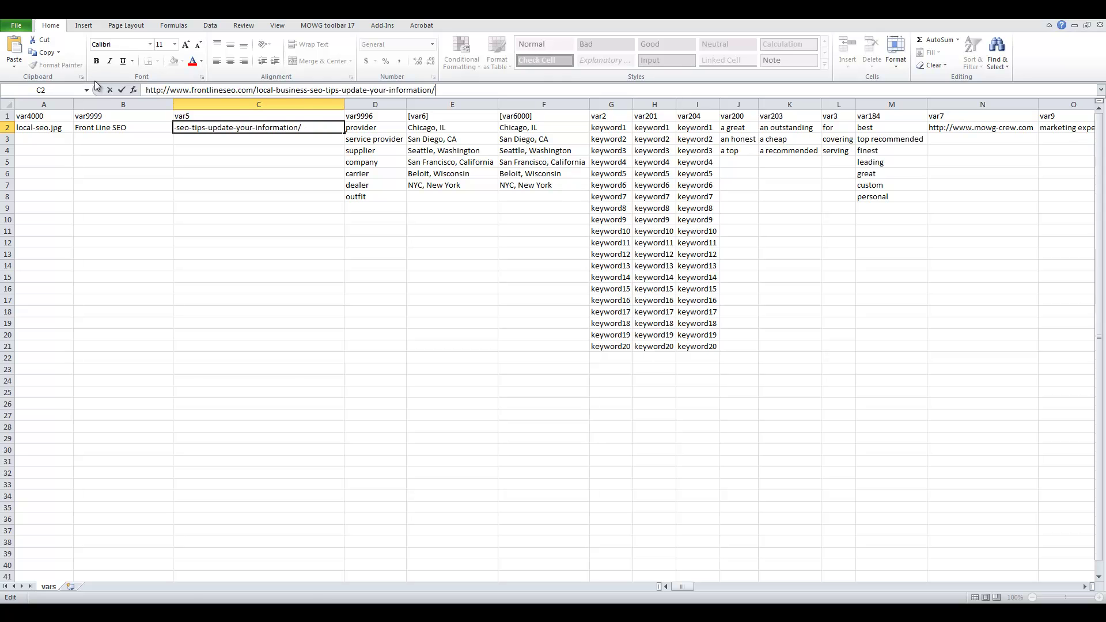
{"action": "left_click", "coordinate": [121, 91]}
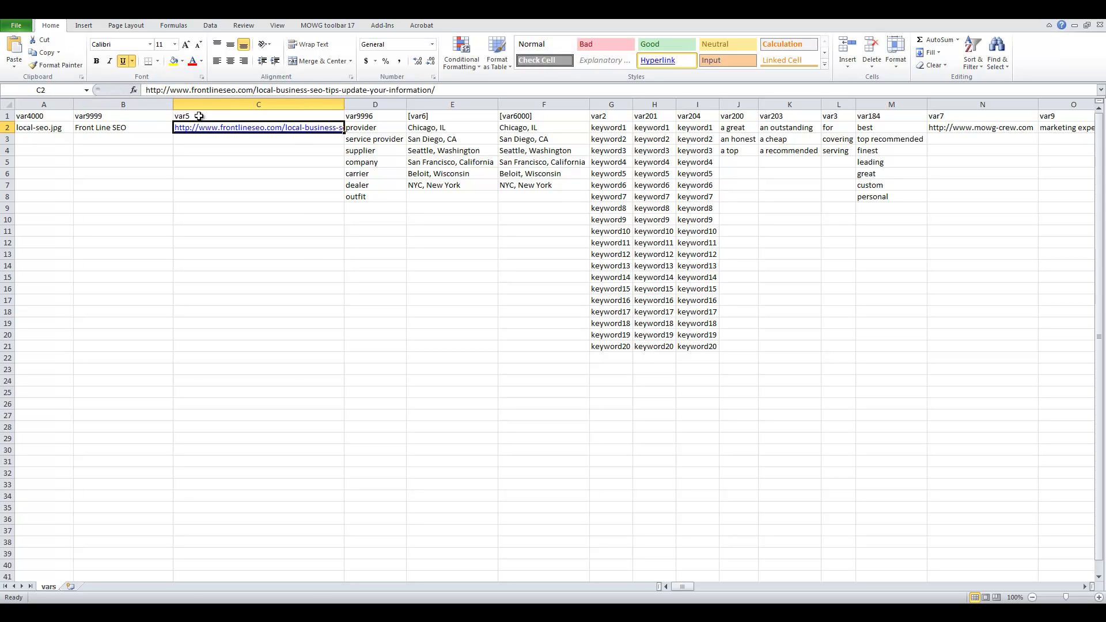
Remove the hyperlink from the var5 address in cell C2 and widen column C to fit its contents
{"action": "right_click", "coordinate": [289, 134]}
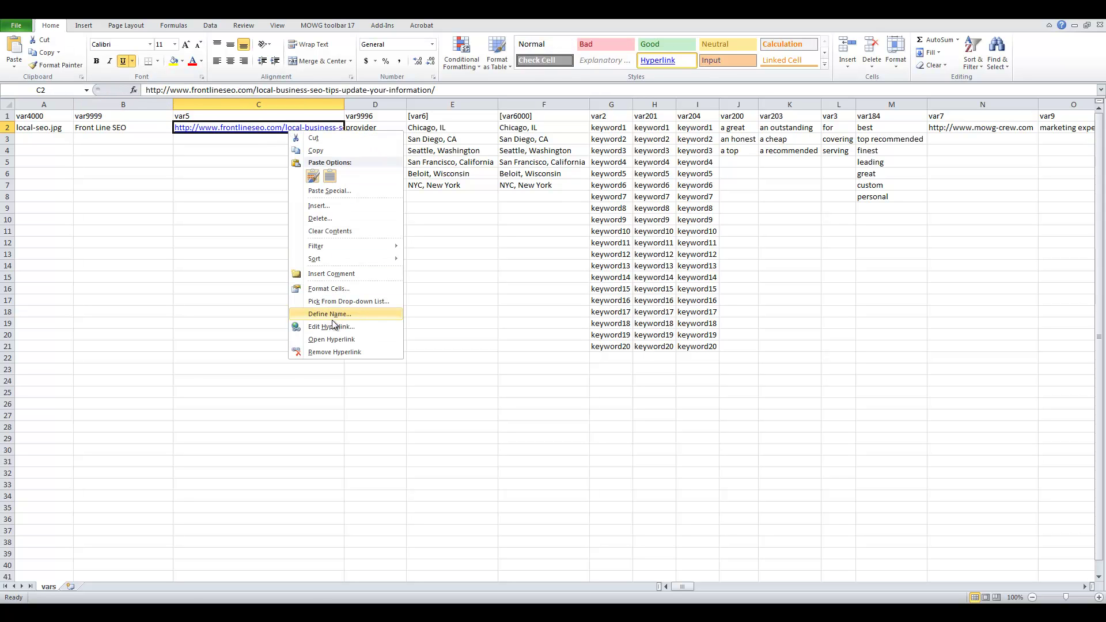
{"action": "left_click", "coordinate": [334, 352]}
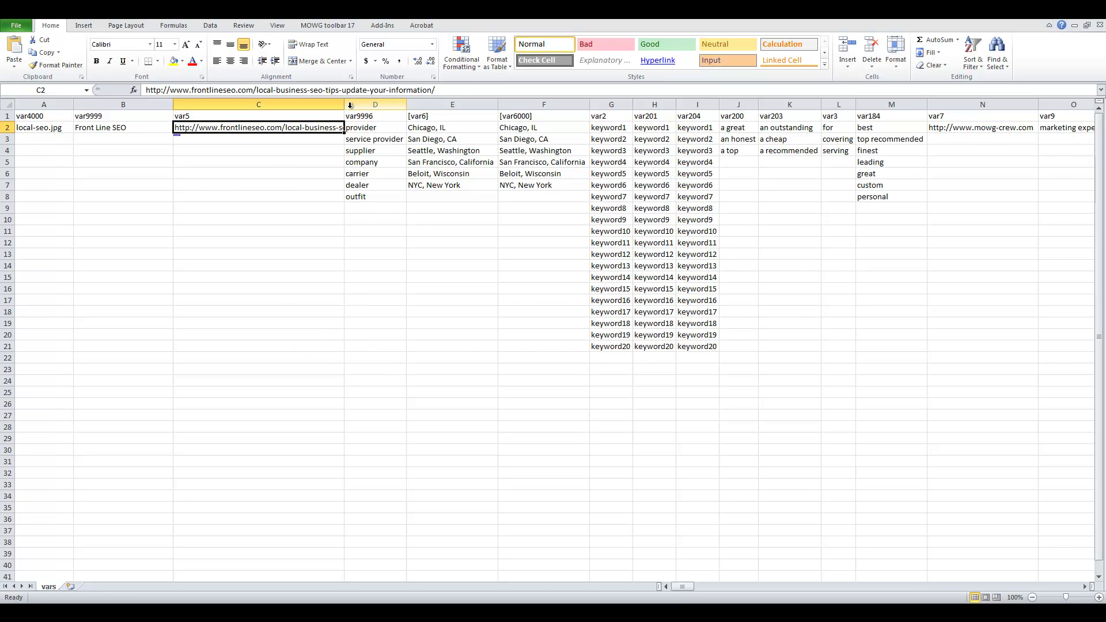
{"action": "double_click", "coordinate": [344, 104]}
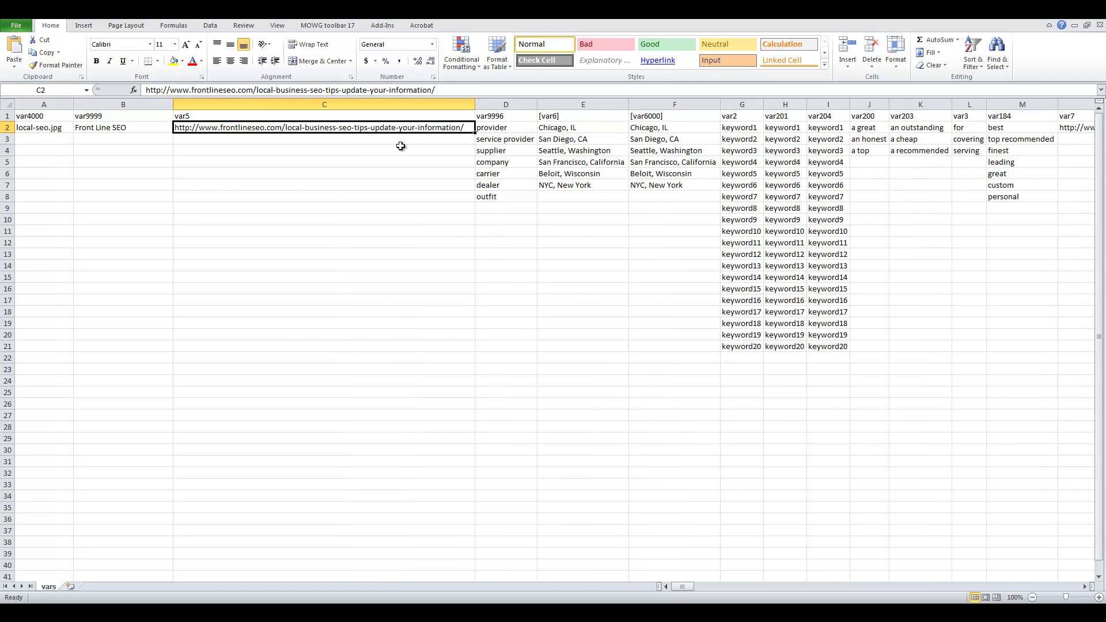
Delete the trailing slash from the var5 address in cell C2 and remove the hyperlink from the edited address
{"action": "left_click", "coordinate": [458, 91]}
{"action": "key", "text": "BackSpace"}
{"action": "left_click", "coordinate": [420, 197]}
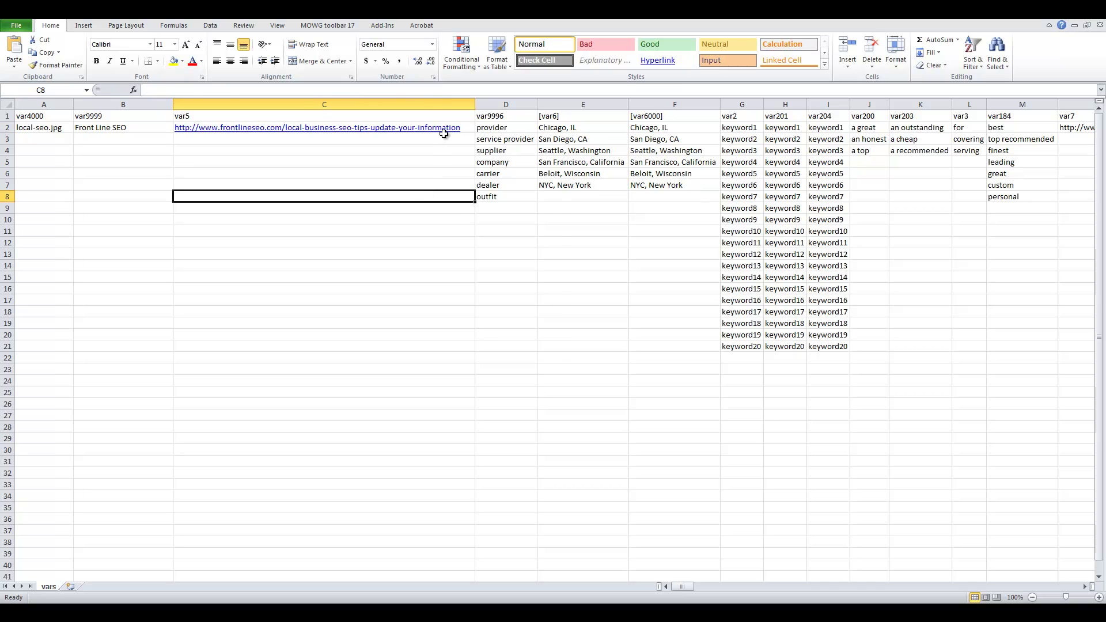
{"action": "right_click", "coordinate": [446, 134]}
{"action": "left_click", "coordinate": [494, 354]}
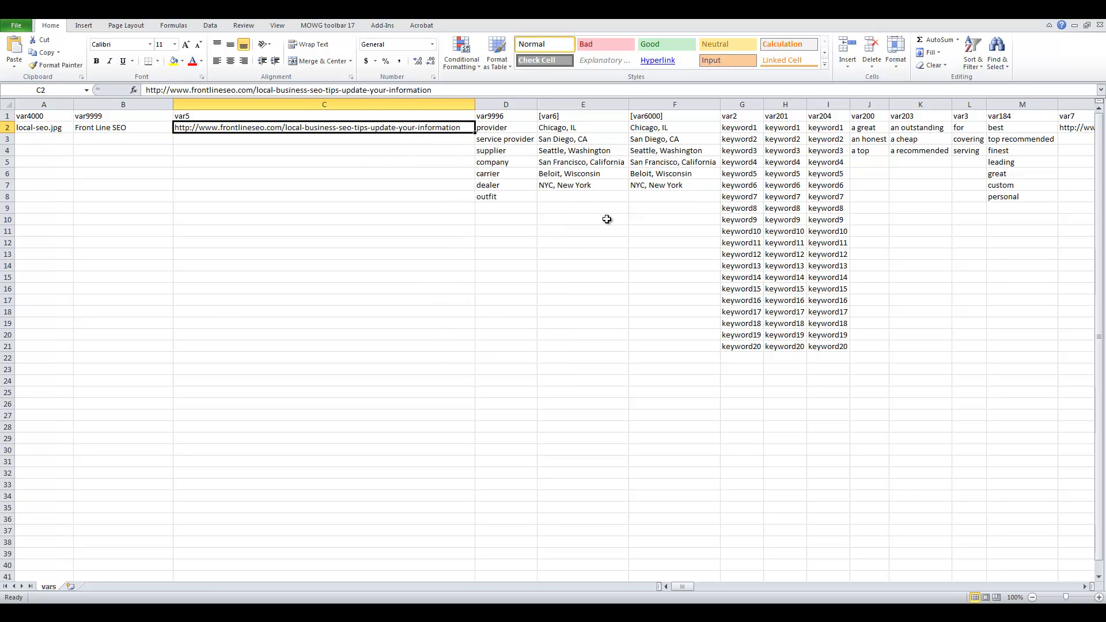
Delete the supplier entry from the var9996 list and shift the remaining entries up
{"action": "left_click", "coordinate": [496, 243]}
{"action": "left_click_drag", "start_coordinate": [512, 125], "coordinate": [518, 204]}
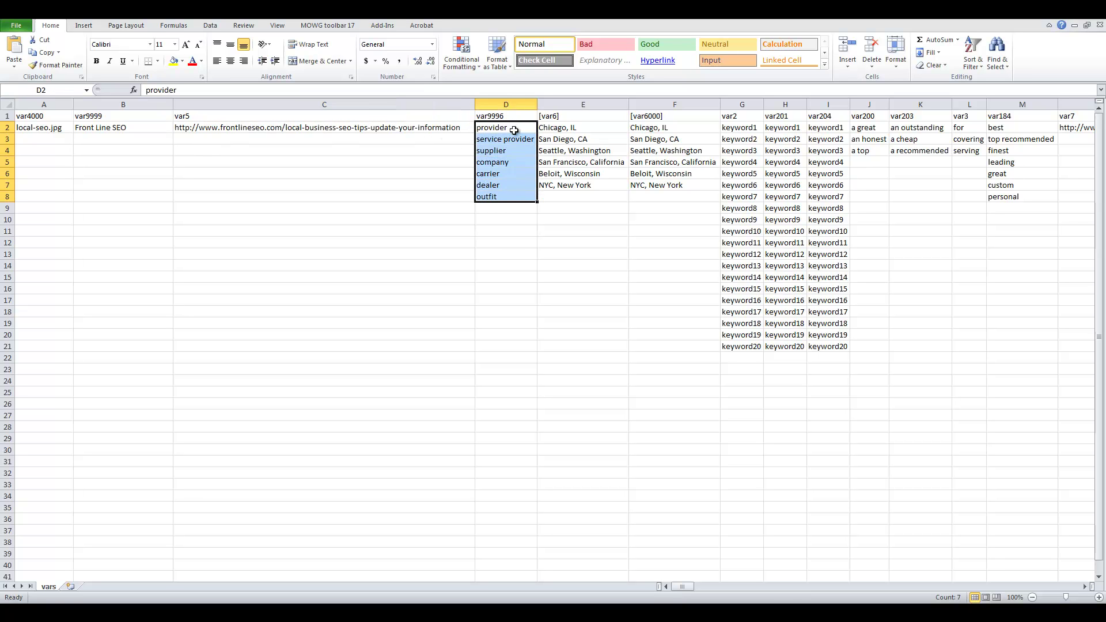
{"action": "key", "text": "Up"}
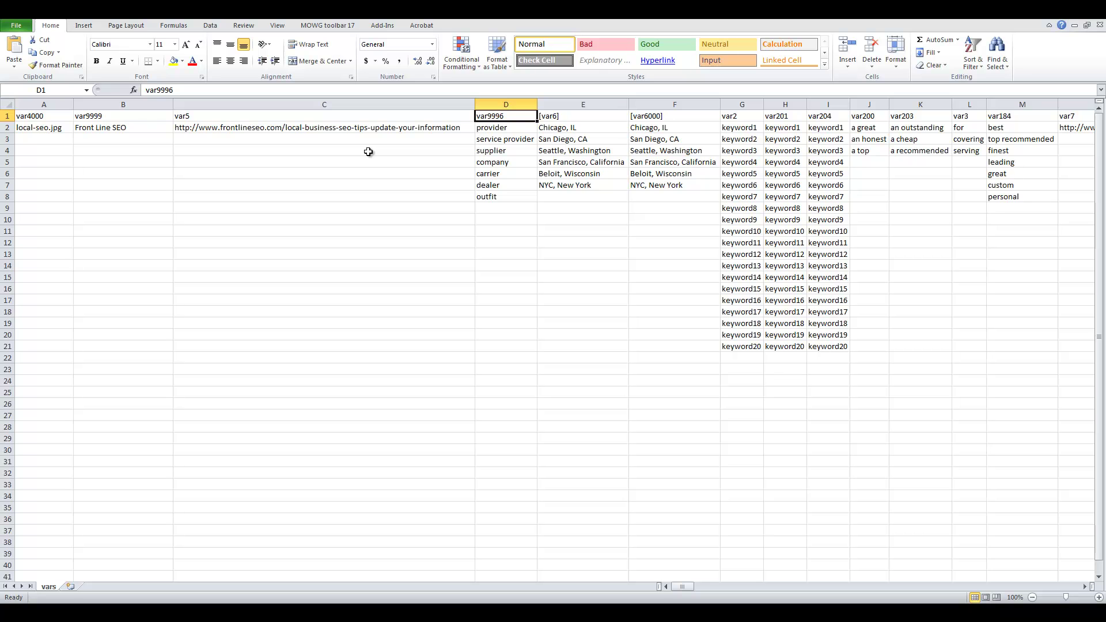
{"action": "left_click_drag", "start_coordinate": [529, 131], "coordinate": [523, 198]}
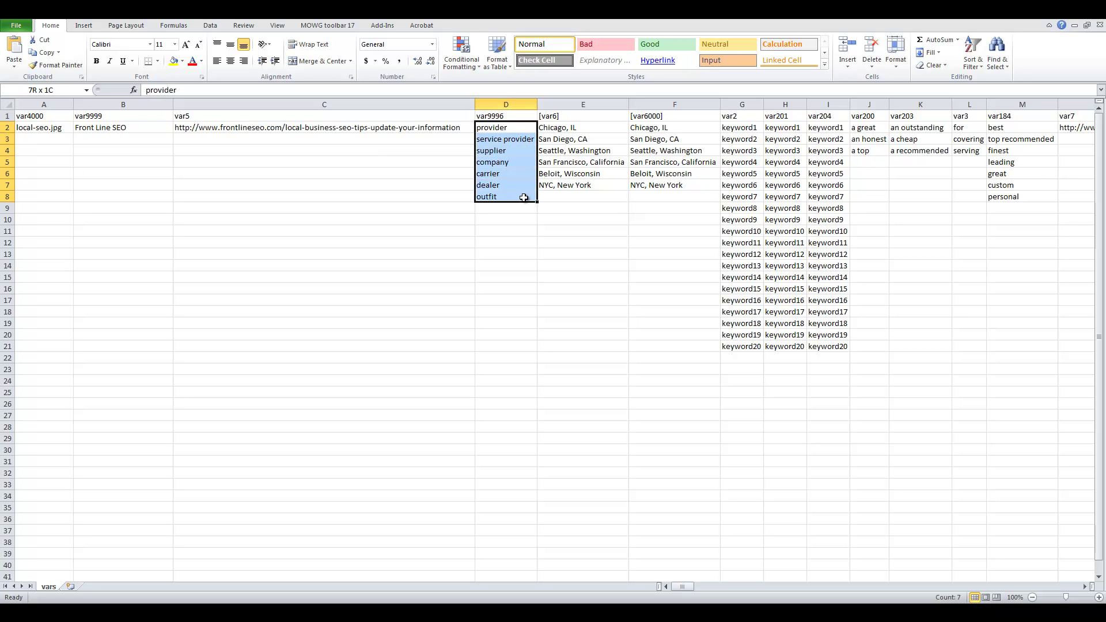
{"action": "left_click", "coordinate": [513, 150]}
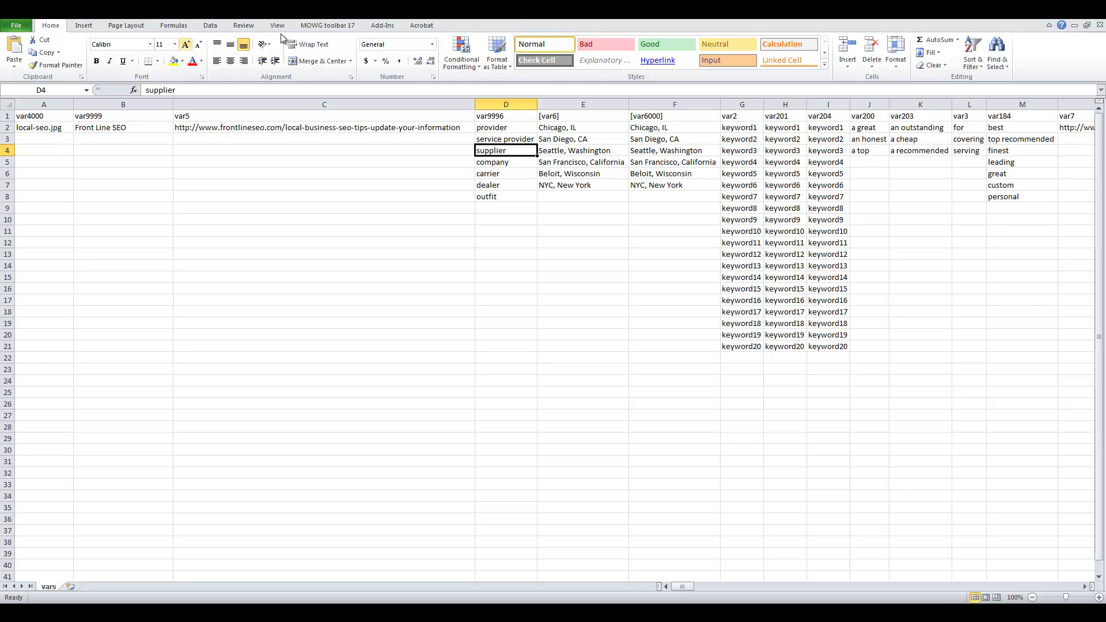
{"action": "left_click", "coordinate": [356, 25]}
{"action": "left_click", "coordinate": [197, 60]}
{"action": "left_click", "coordinate": [216, 83]}
Delete the carrier, dealer and outfit entries from the var9996 list
{"action": "left_click", "coordinate": [522, 166]}
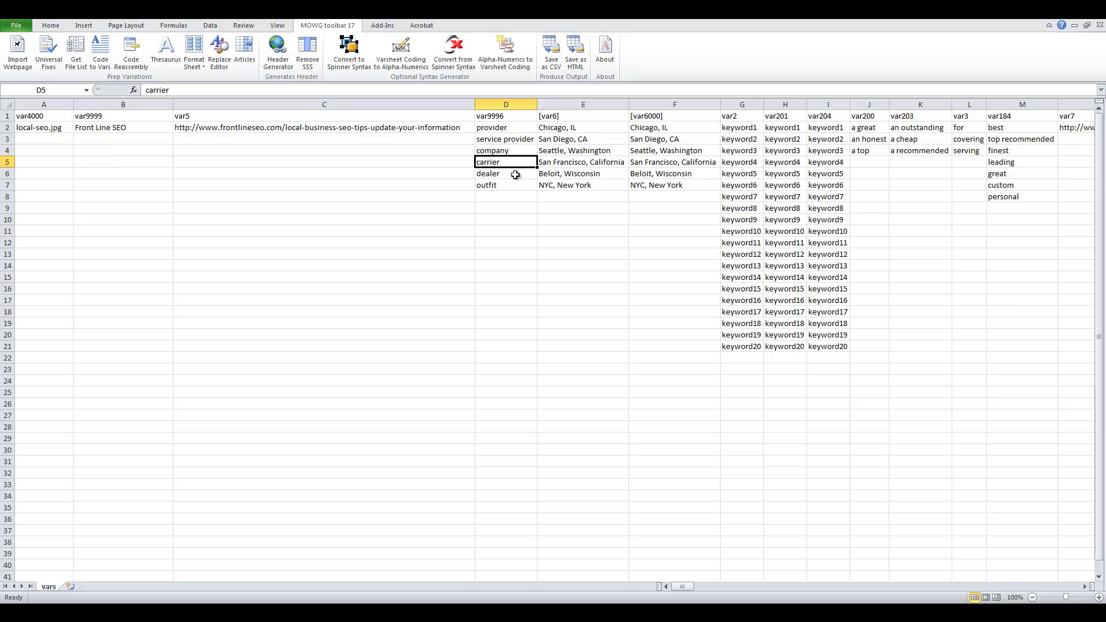
{"action": "left_click_drag", "start_coordinate": [515, 164], "coordinate": [512, 183]}
{"action": "left_click", "coordinate": [194, 60]}
{"action": "left_click", "coordinate": [214, 80]}
Add business, local business and small business to the var9996 list in cells D5 to D7
{"action": "left_click", "coordinate": [516, 159]}
{"action": "type", "text": "busi"}
{"action": "key", "text": "Return"}
{"action": "type", "text": "local business"}
{"action": "key", "text": "Return"}
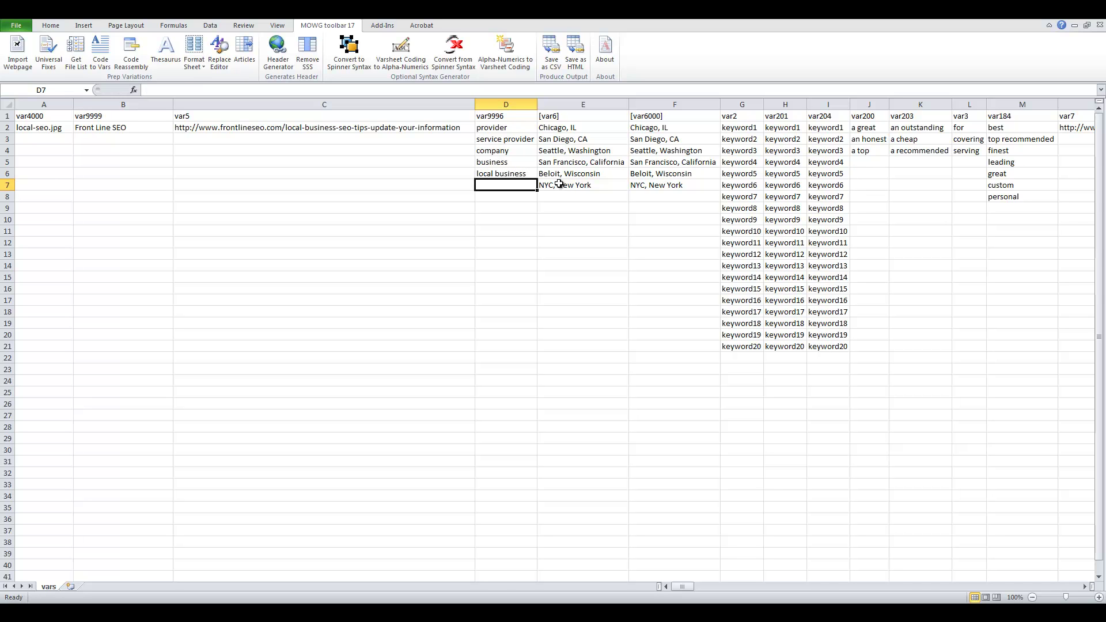
{"action": "type", "text": "small business"}
{"action": "key", "text": "Return"}
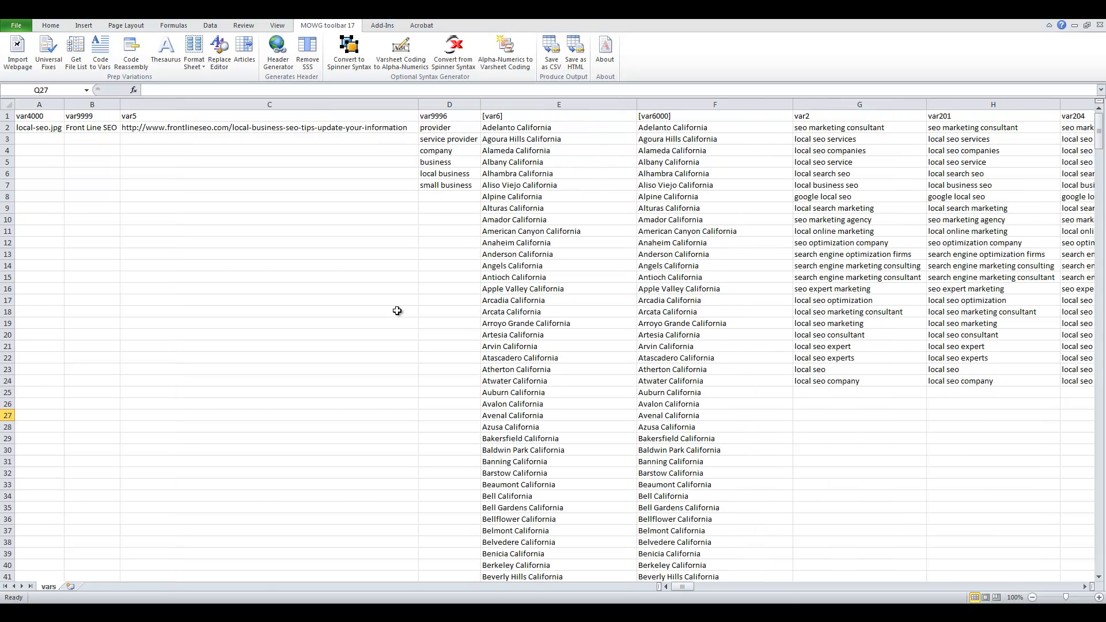
Open cities-with-states.csv from the frontlineseo project's ALL-CITY-STATE-COMBINATIONS folder and fit column A to its contents
{"action": "left_click_drag", "start_coordinate": [532, 116], "coordinate": [571, 313]}
{"action": "left_click", "coordinate": [574, 347]}
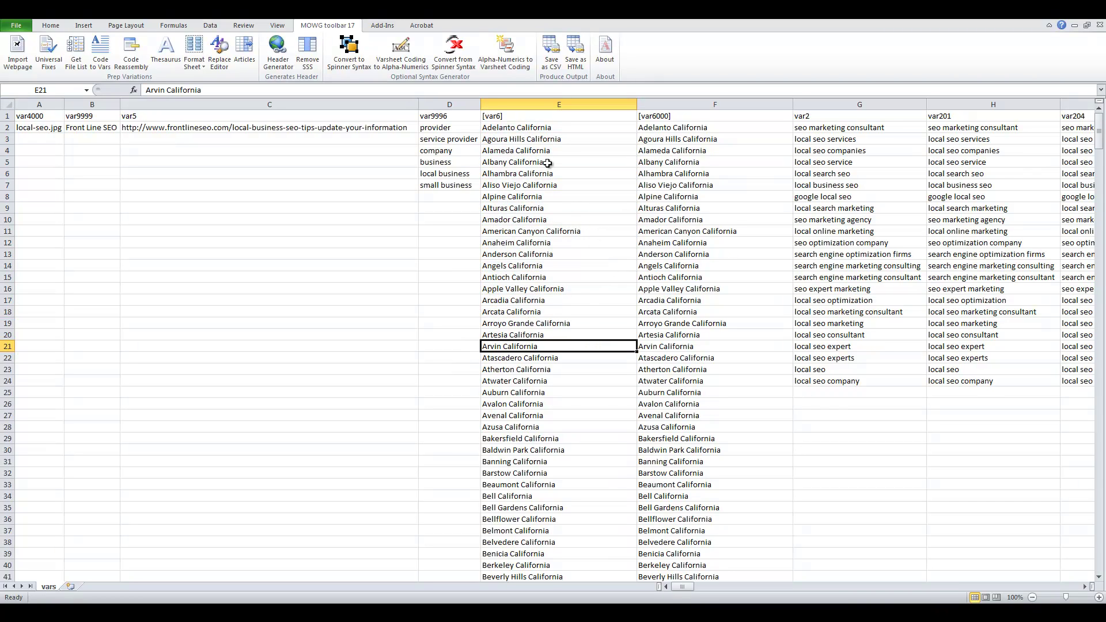
{"action": "left_click", "coordinate": [548, 126]}
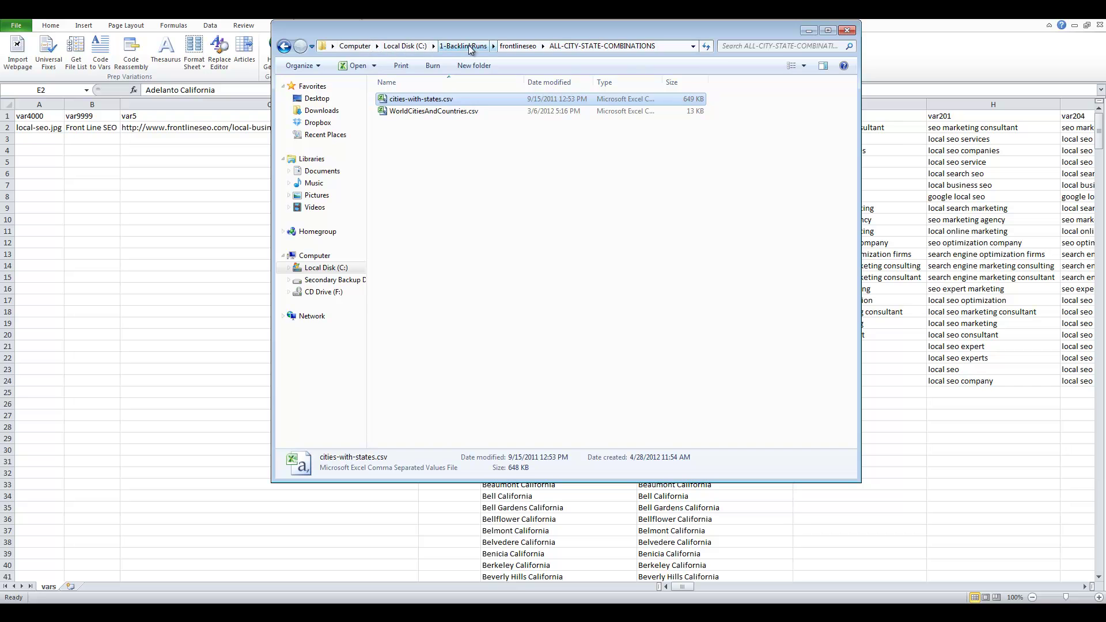
{"action": "left_click", "coordinate": [464, 46]}
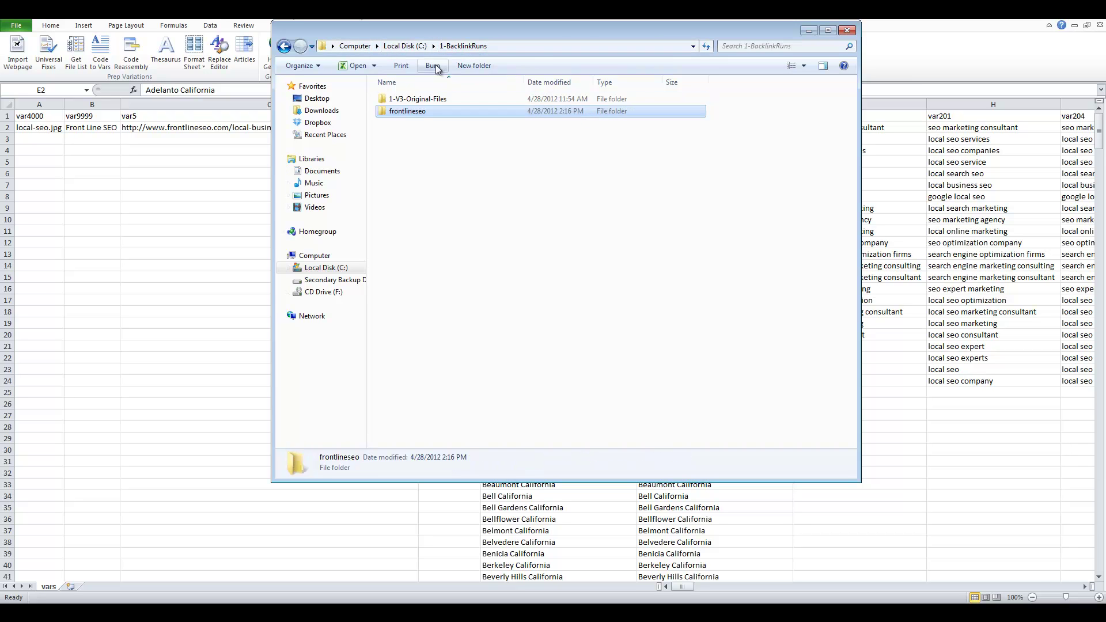
{"action": "double_click", "coordinate": [412, 113]}
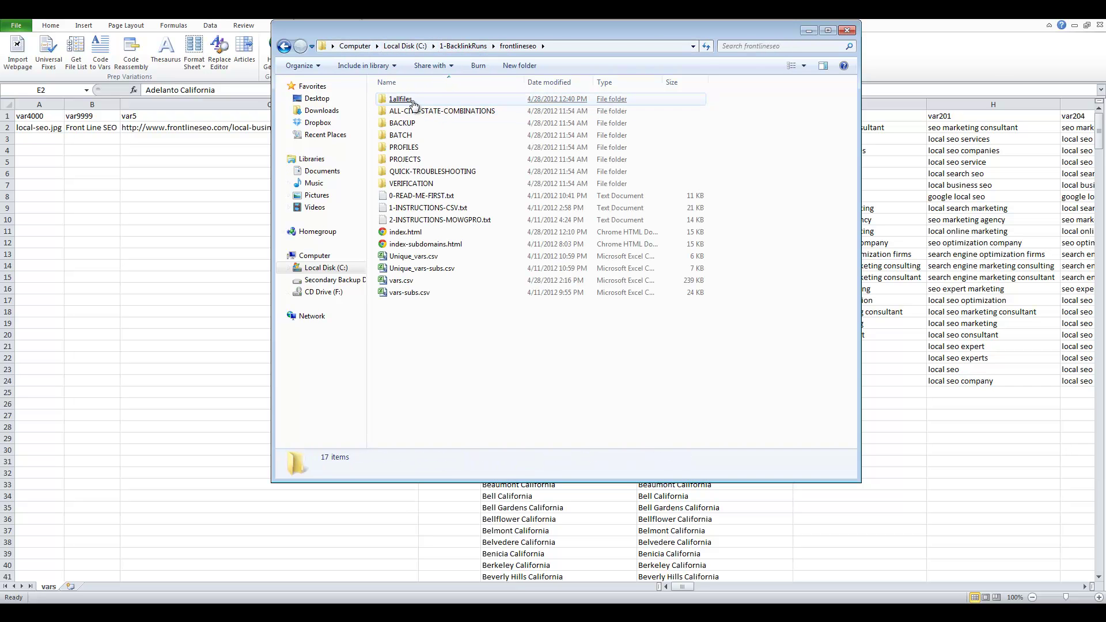
{"action": "double_click", "coordinate": [442, 114]}
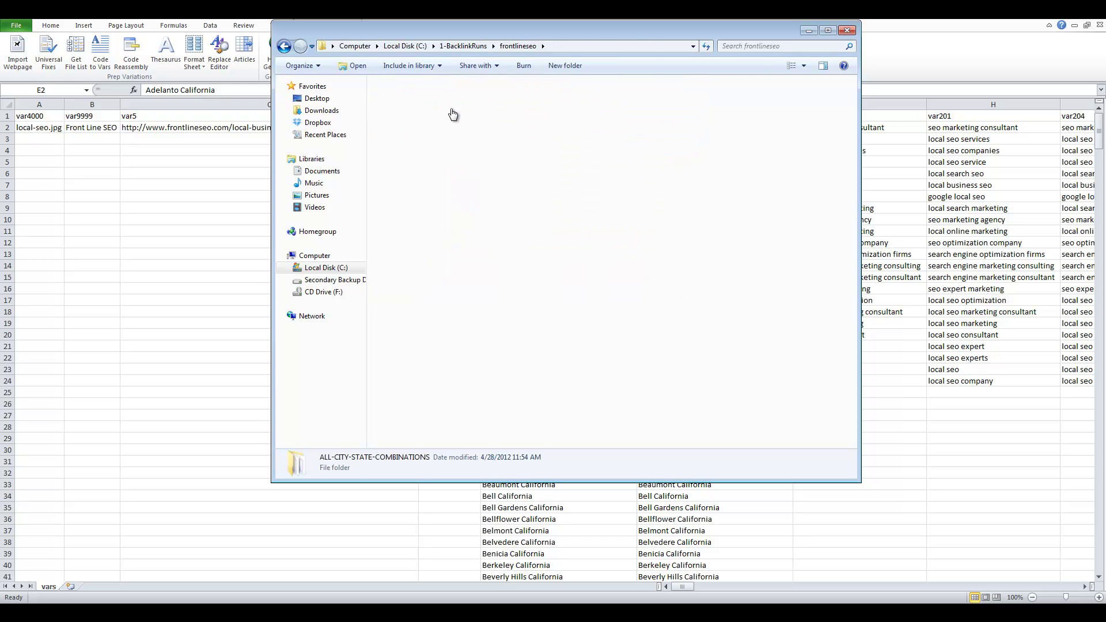
{"action": "left_click", "coordinate": [424, 101]}
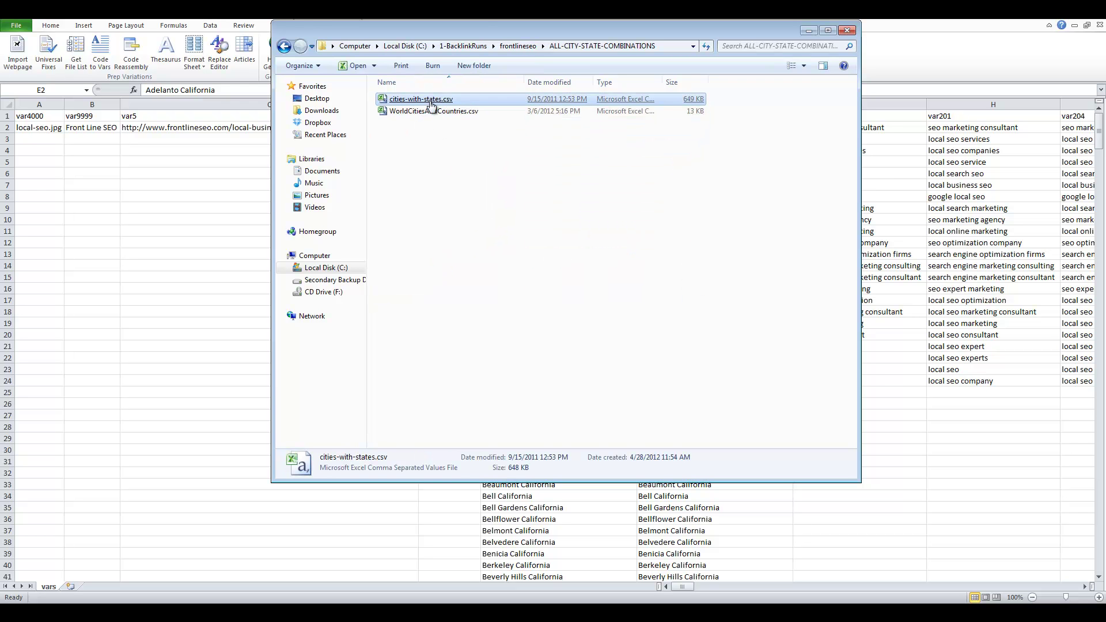
{"action": "double_click", "coordinate": [439, 103]}
{"action": "double_click", "coordinate": [51, 104]}
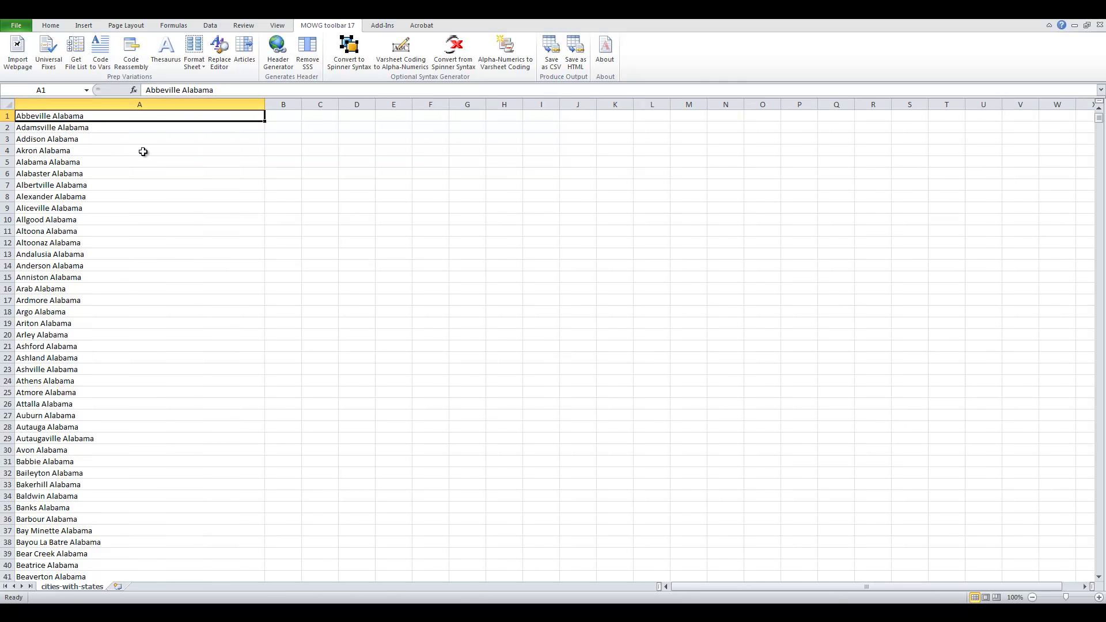
Find the first california entry in the city list and copy all California cities, from Adelanto through Yucca Valley
{"action": "key", "text": "ctrl+f"}
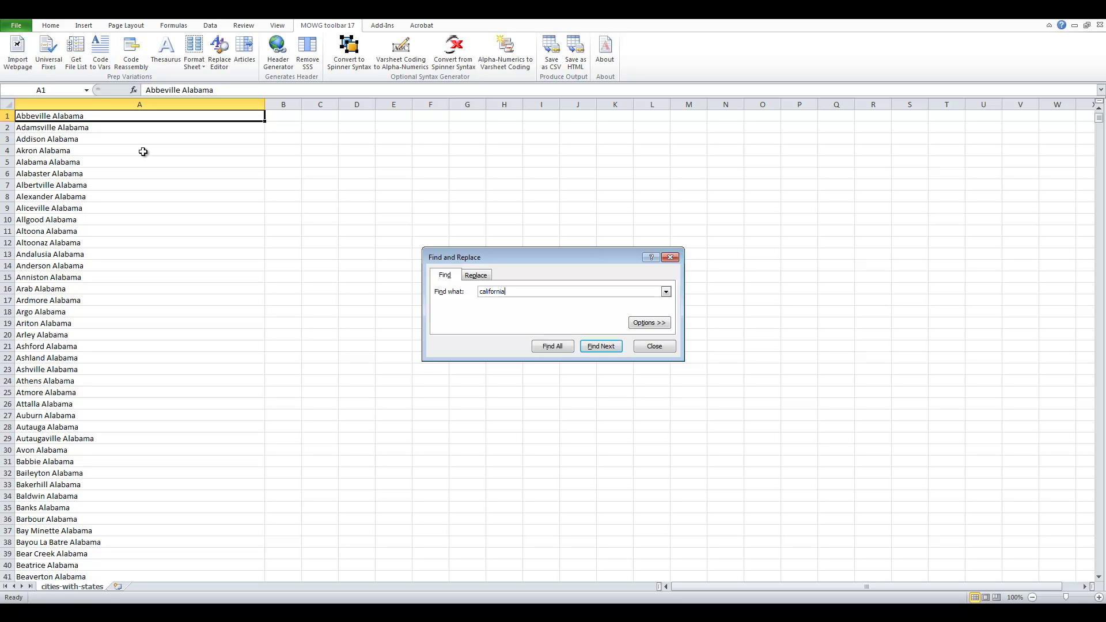
{"action": "left_click", "coordinate": [599, 345]}
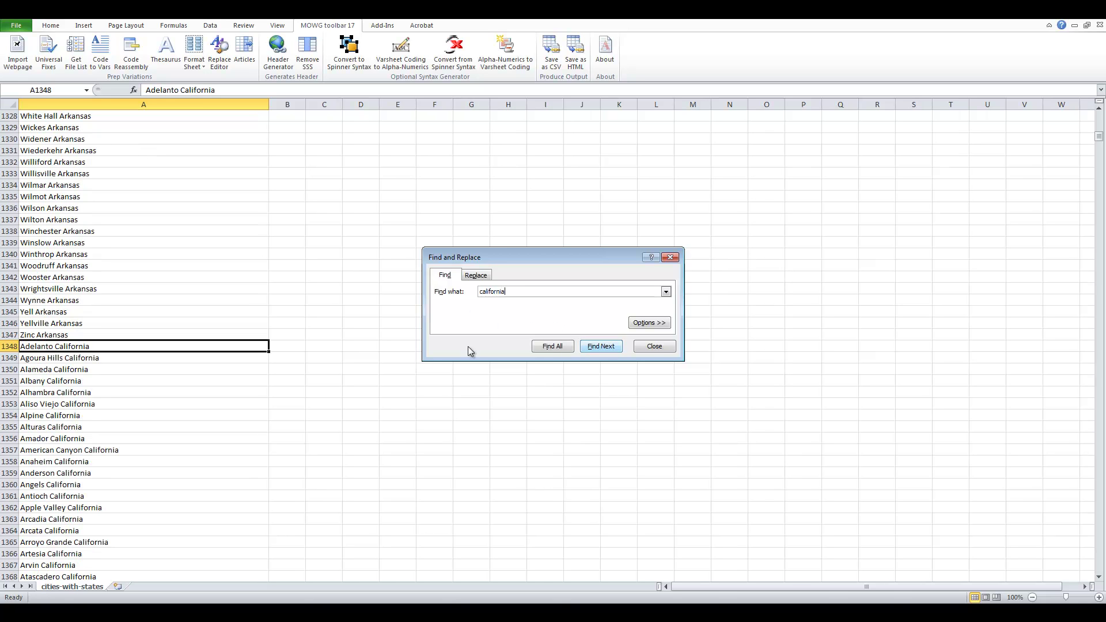
{"action": "left_click", "coordinate": [657, 348]}
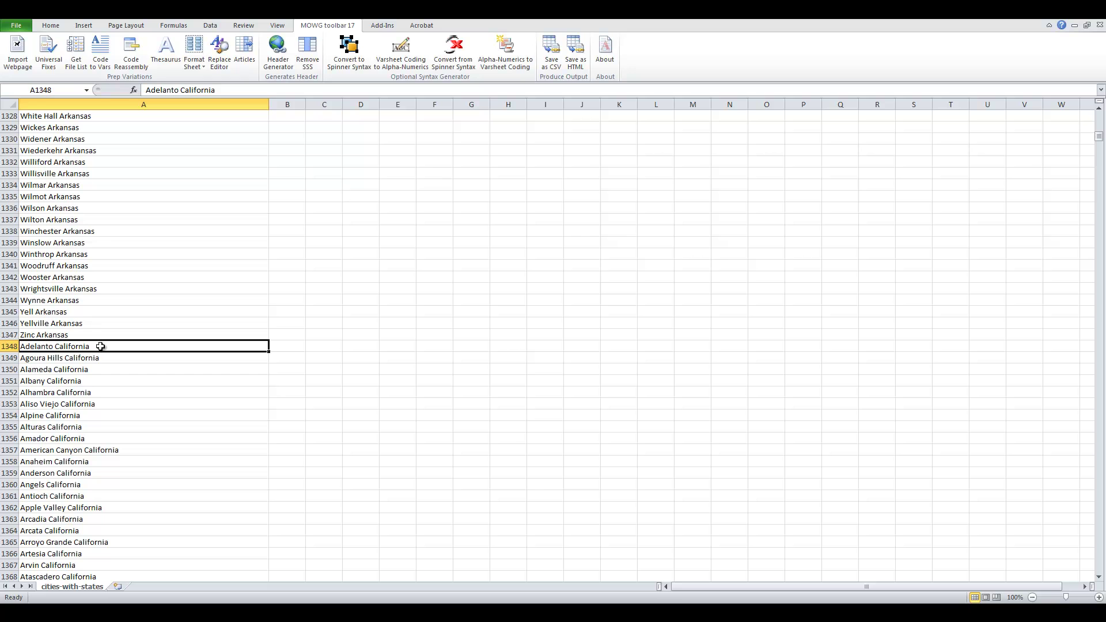
{"action": "left_click_drag", "start_coordinate": [245, 348], "coordinate": [244, 400]}
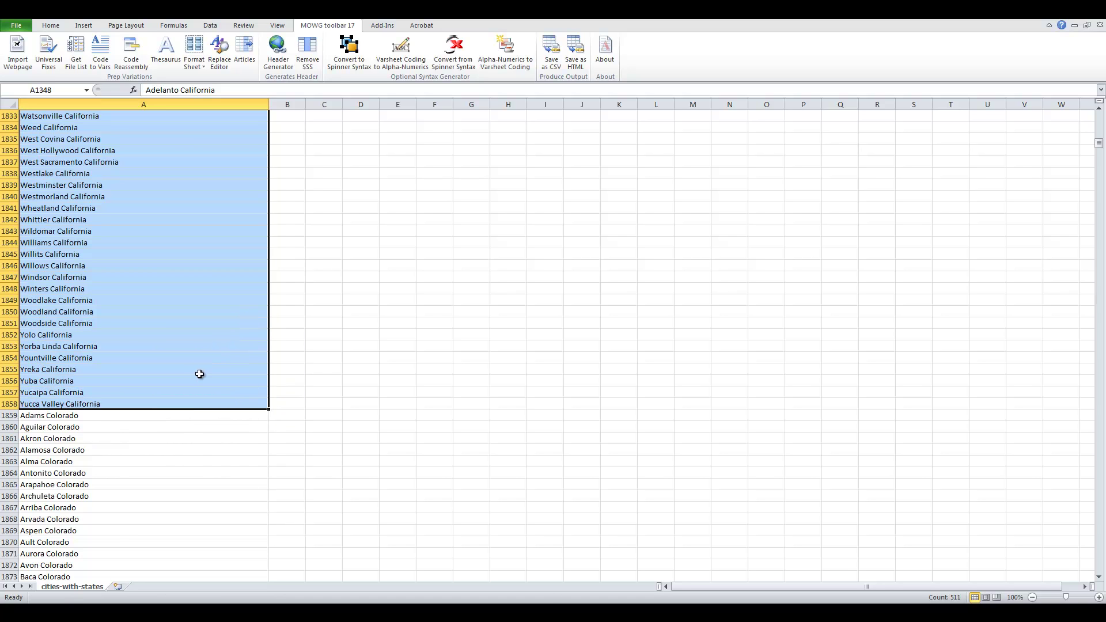
{"action": "key", "text": "ctrl+c"}
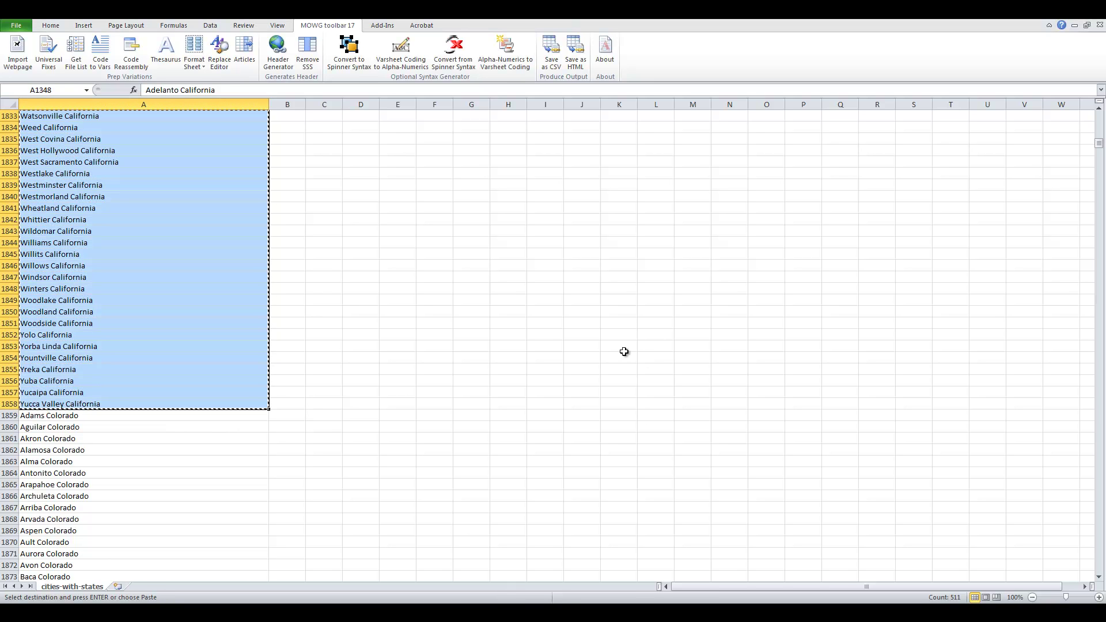
Return to the vars sheet and try to paste the copied California cities into the [var6] column from cell E2
{"action": "key", "text": "alt+Tab"}
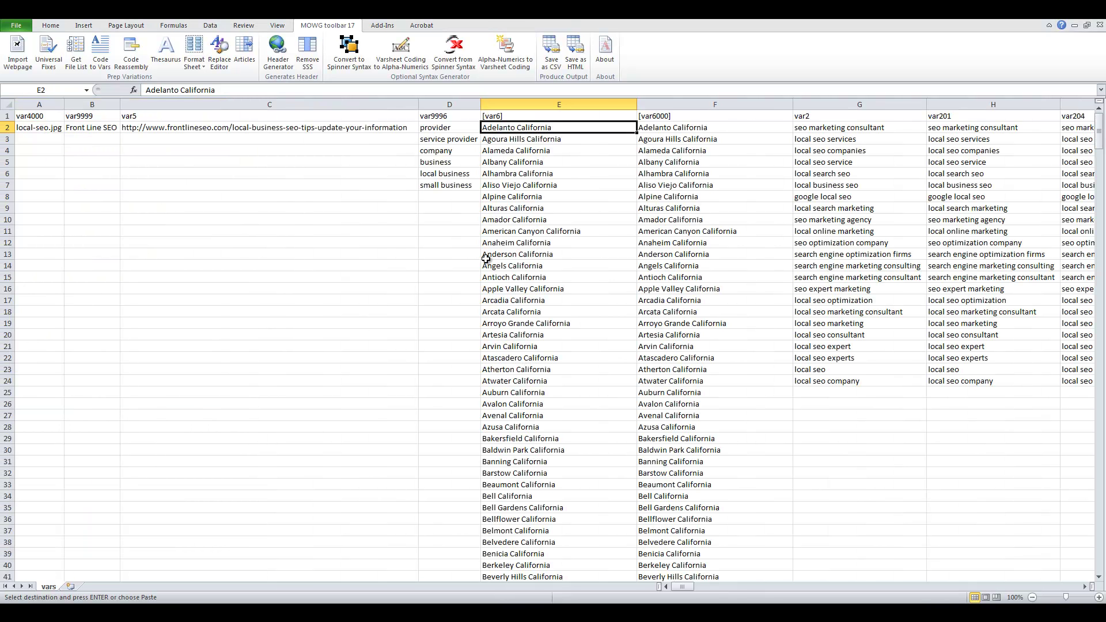
{"action": "right_click", "coordinate": [518, 125]}
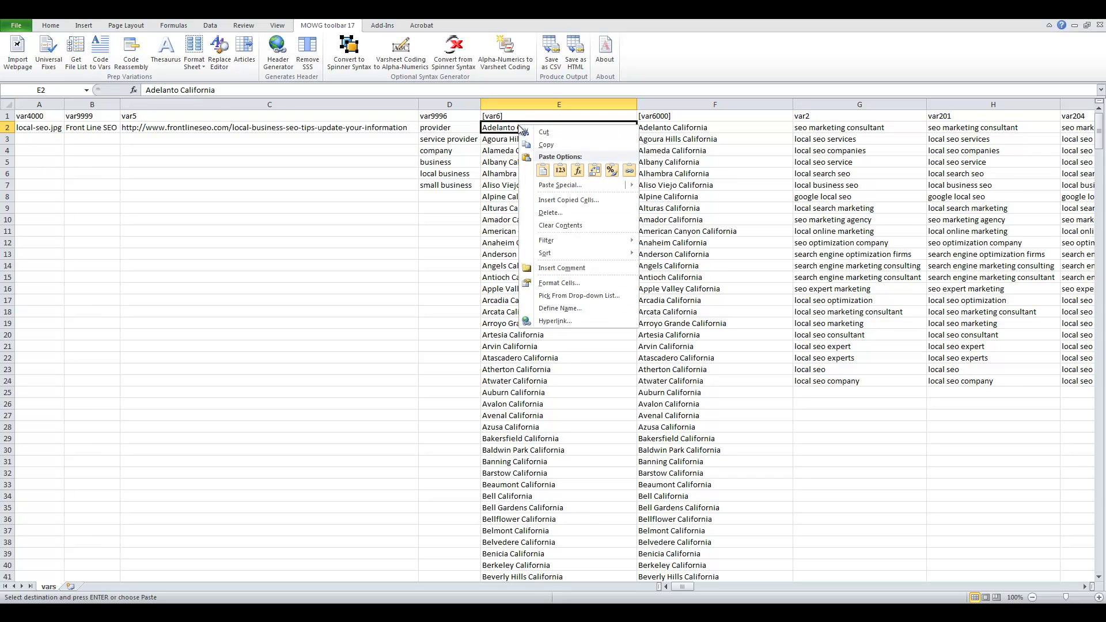
{"action": "left_click", "coordinate": [547, 173]}
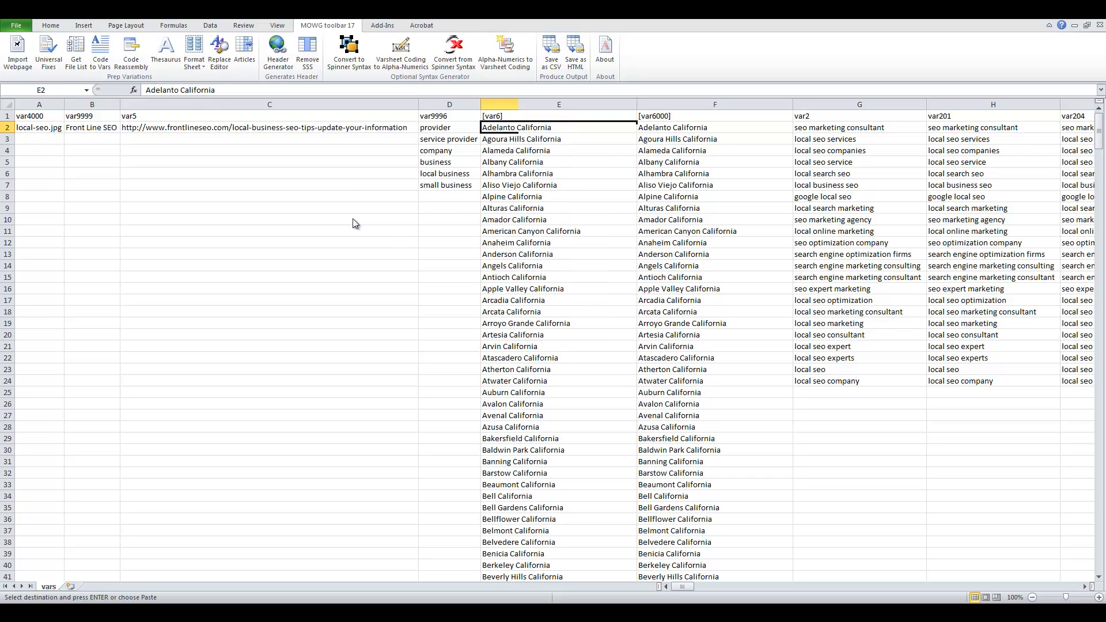
{"action": "left_click", "coordinate": [386, 196]}
{"action": "left_click", "coordinate": [530, 128]}
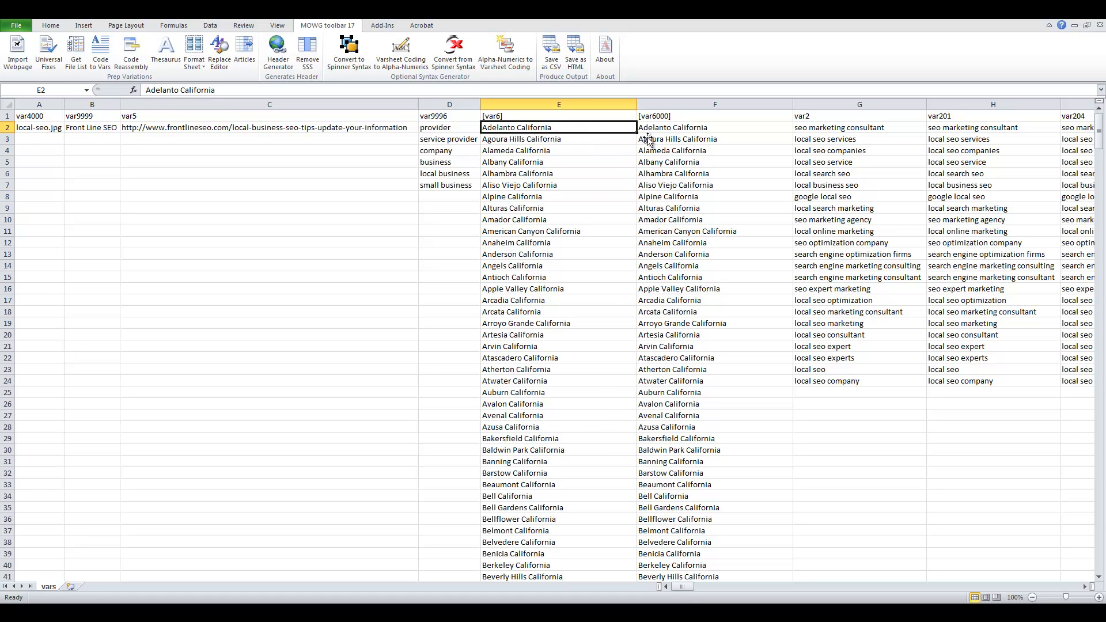
Review the city lists under [var6] and [var6000] and the keyword lists under var2, var201 and var204
{"action": "left_click_drag", "start_coordinate": [616, 128], "coordinate": [584, 139]}
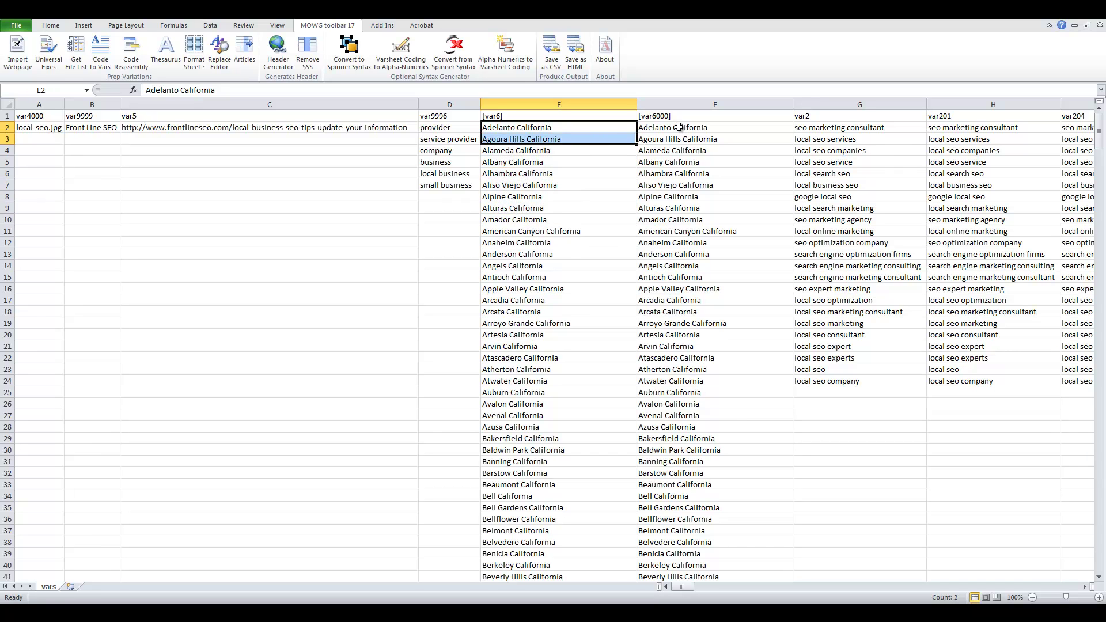
{"action": "left_click", "coordinate": [679, 127]}
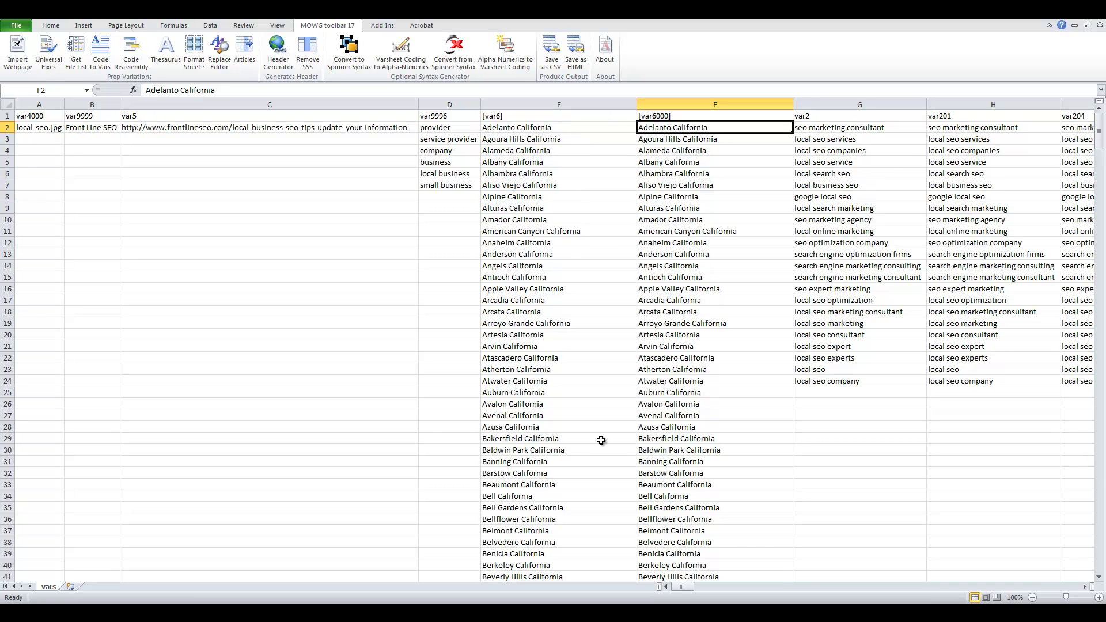
{"action": "scroll", "coordinate": [1085, 585], "scroll_direction": "right", "scroll_amount": 4}
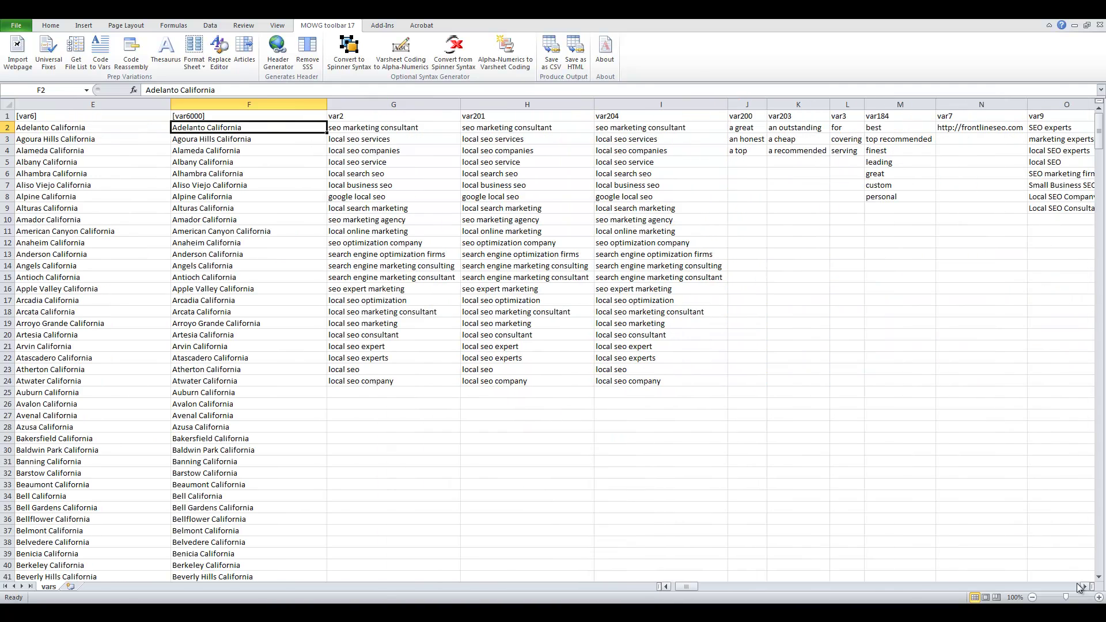
{"action": "left_click_drag", "start_coordinate": [357, 127], "coordinate": [684, 380]}
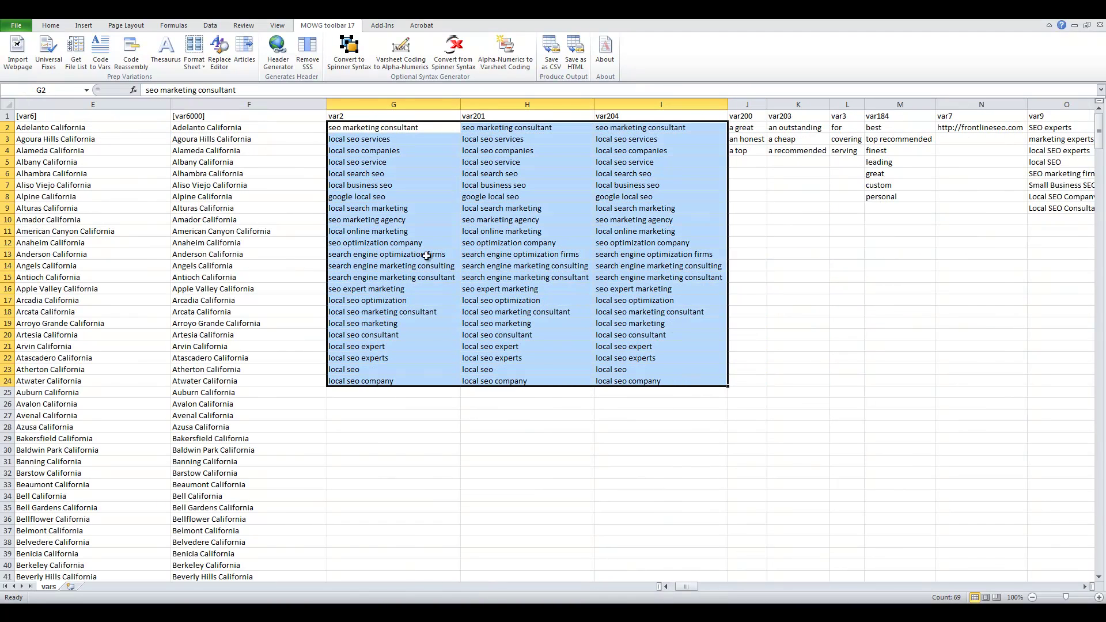
{"action": "left_click", "coordinate": [368, 127]}
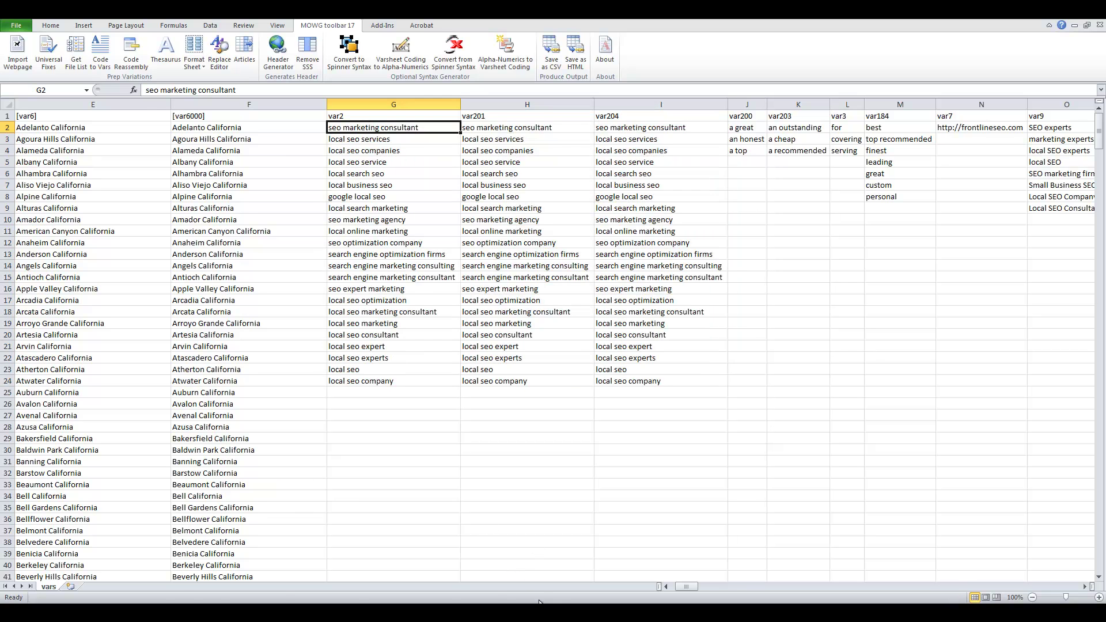
Switch to the AdWords Keyword Tool in the browser and examine the ticked keyword ideas and the download options
{"action": "key", "text": "alt+Tab"}
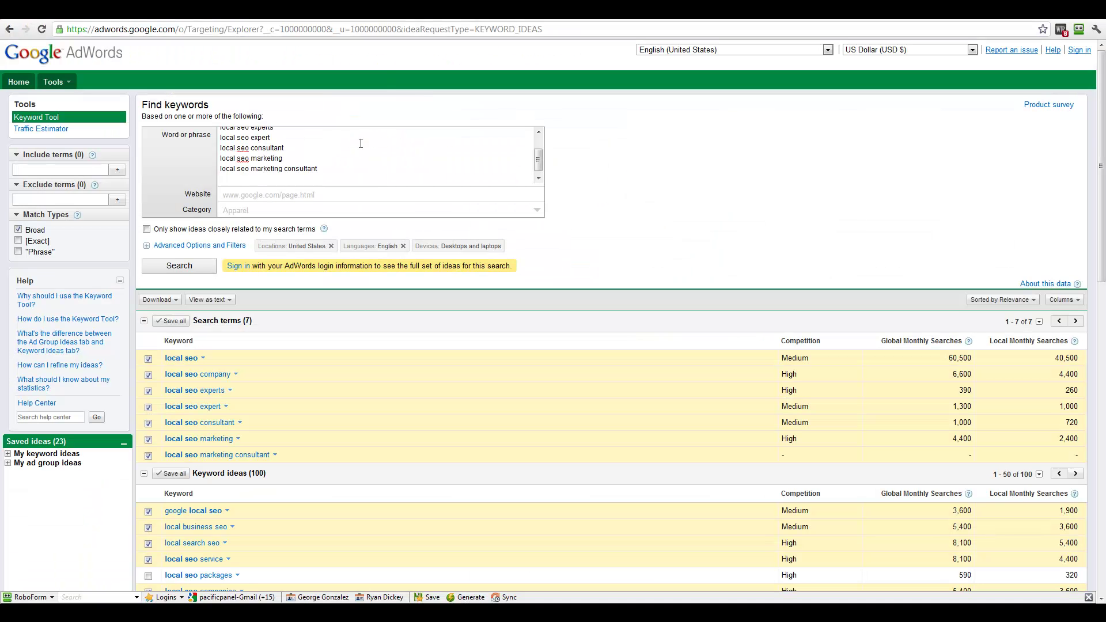
{"action": "scroll", "coordinate": [387, 177], "scroll_direction": "down", "scroll_amount": 1}
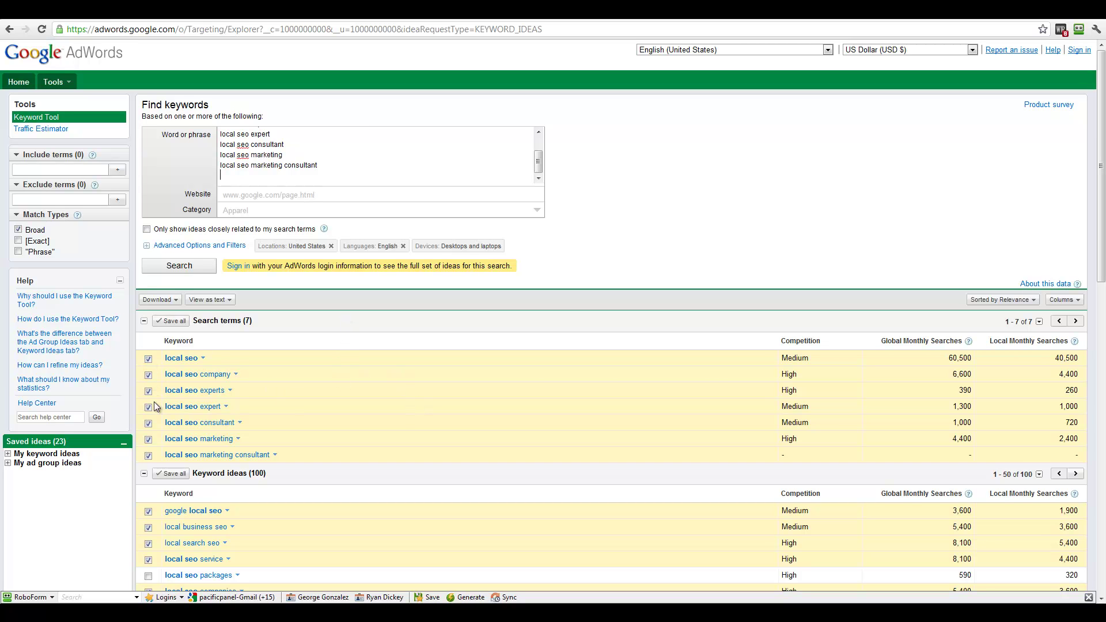
{"action": "scroll", "coordinate": [330, 426], "scroll_direction": "down", "scroll_amount": 5}
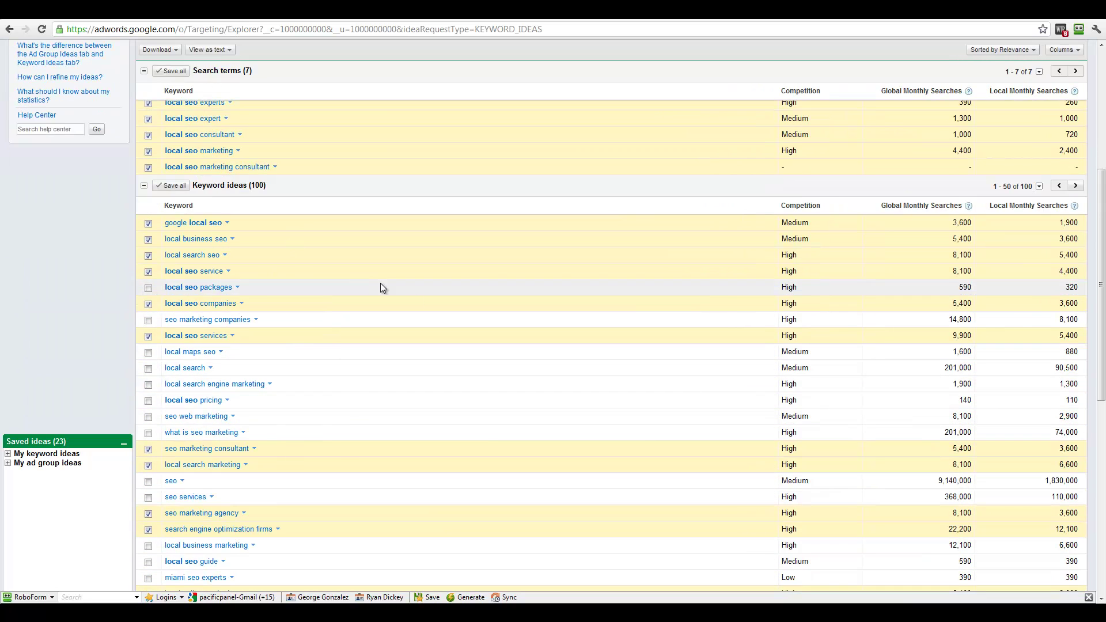
{"action": "scroll", "coordinate": [270, 271], "scroll_direction": "up", "scroll_amount": 4}
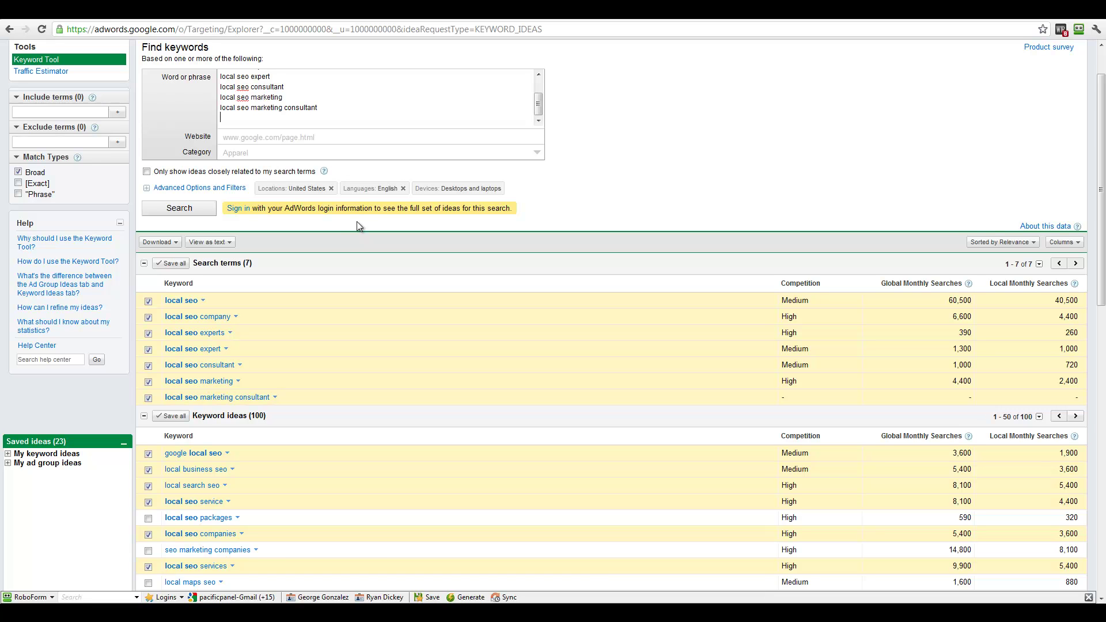
{"action": "left_click", "coordinate": [173, 243]}
{"action": "left_click", "coordinate": [170, 245]}
{"action": "left_click", "coordinate": [176, 246]}
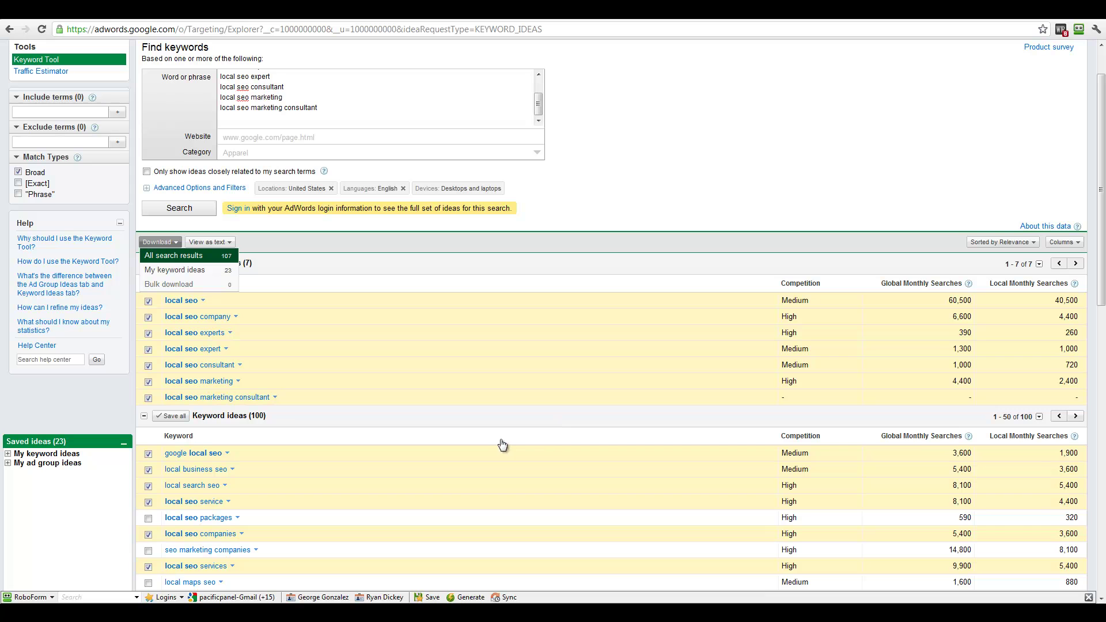
{"action": "left_click", "coordinate": [680, 179]}
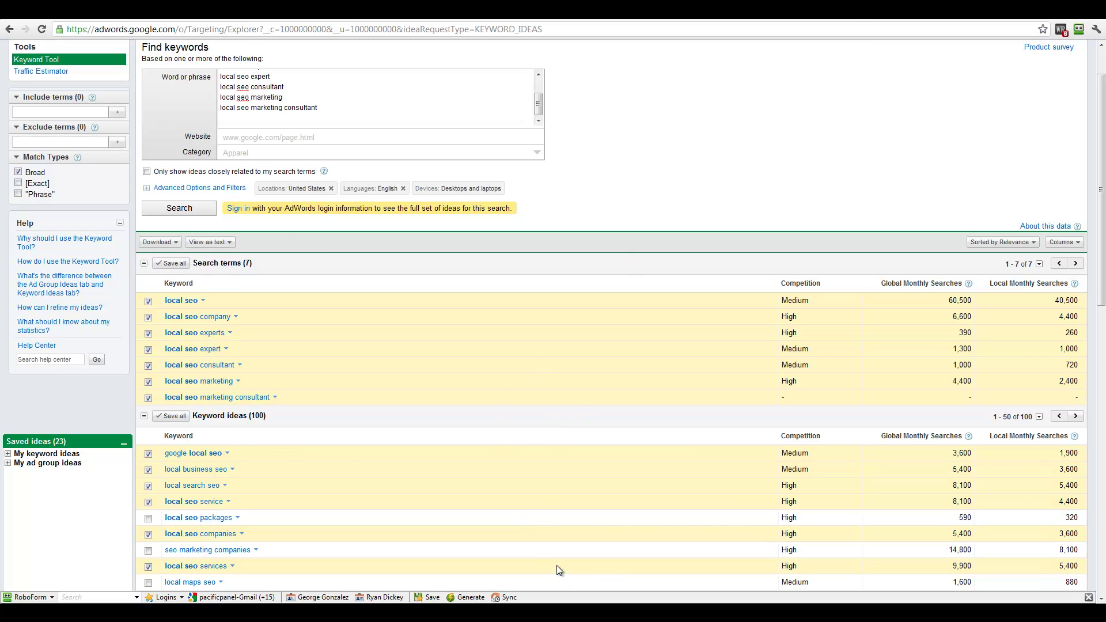
Return to the vars sheet in Excel and review the keyword lists under var2, var201 and var204
{"action": "key", "text": "alt+Tab"}
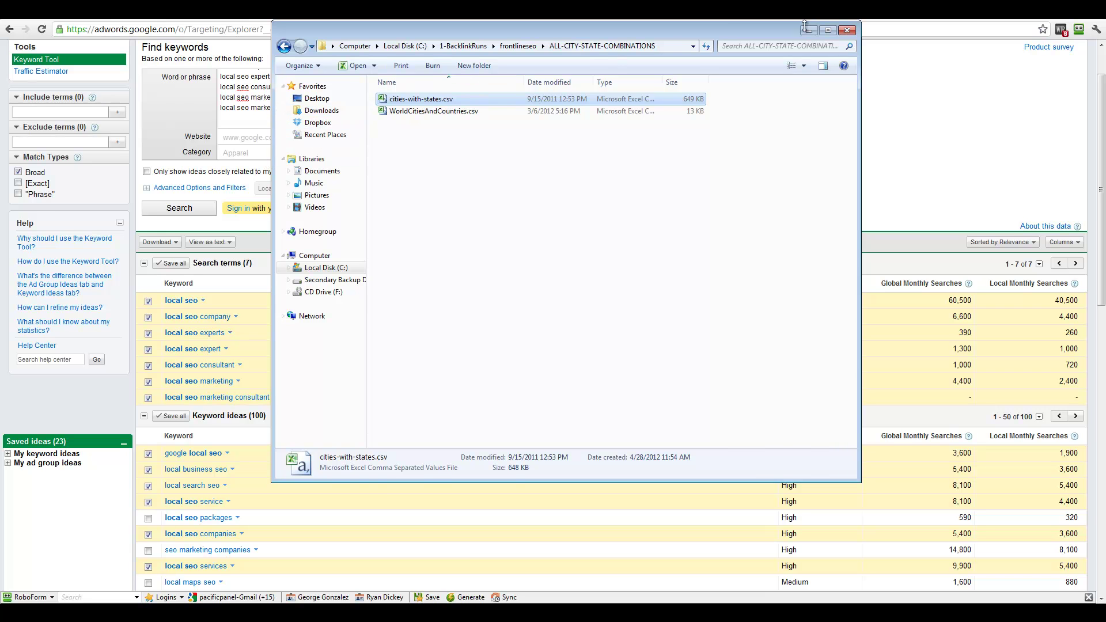
{"action": "left_click", "coordinate": [550, 594]}
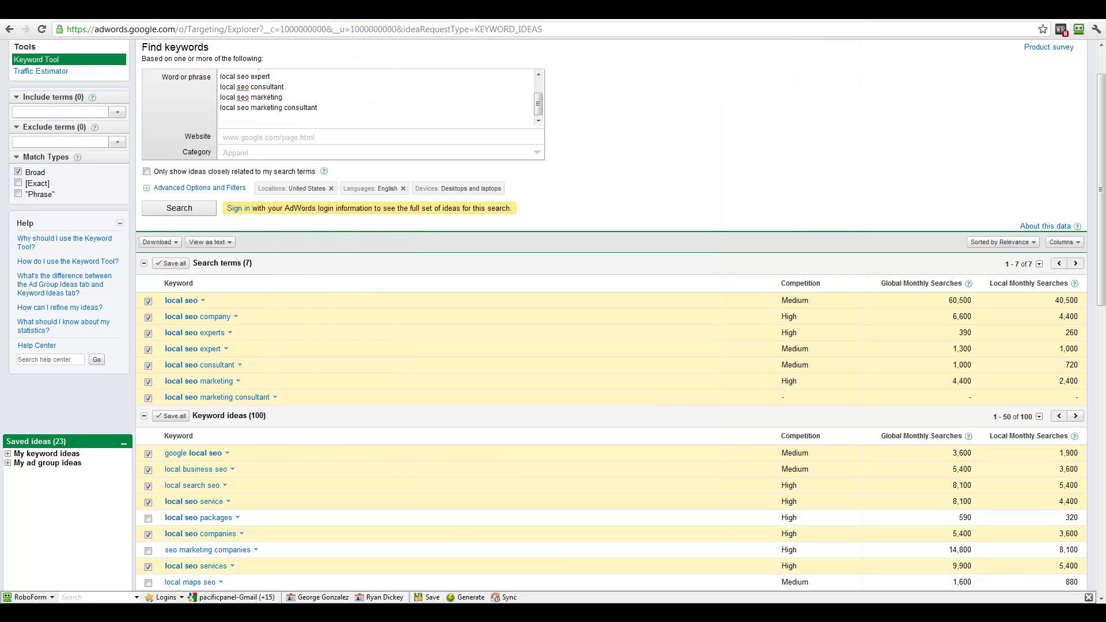
{"action": "key", "text": "alt+Tab"}
{"action": "left_click_drag", "start_coordinate": [417, 128], "coordinate": [397, 380]}
{"action": "left_click", "coordinate": [422, 256]}
{"action": "left_click", "coordinate": [534, 162]}
{"action": "left_click", "coordinate": [657, 137]}
{"action": "left_click_drag", "start_coordinate": [418, 129], "coordinate": [611, 378]}
{"action": "left_click", "coordinate": [723, 402]}
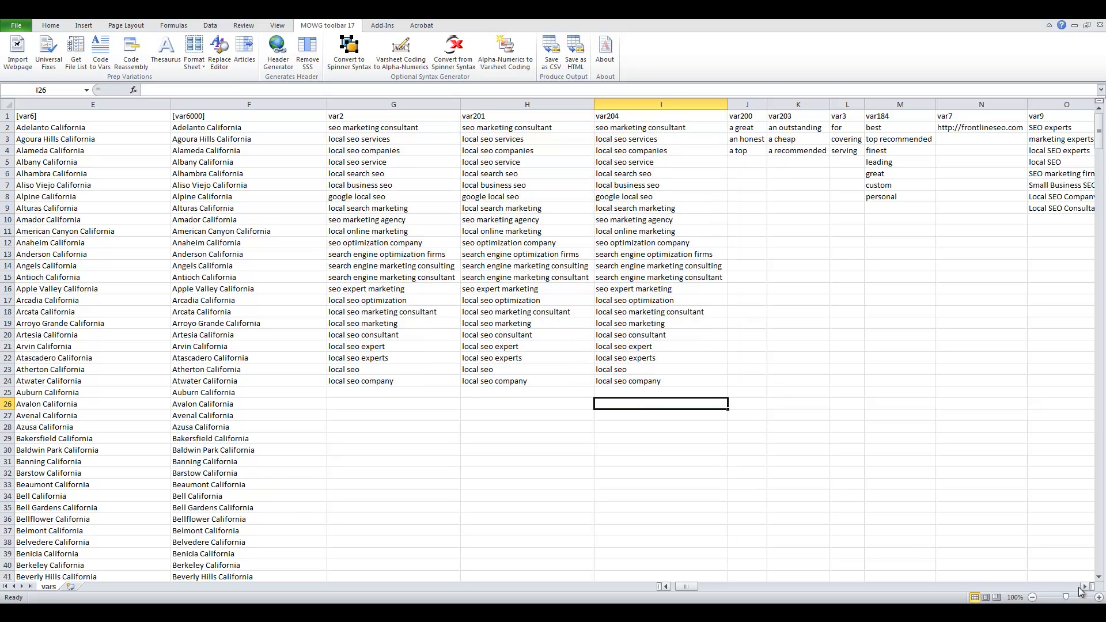
Examine the website address under var7 and the business terms under var9
{"action": "left_click", "coordinate": [1083, 587]}
{"action": "left_click", "coordinate": [1084, 587]}
{"action": "left_click", "coordinate": [669, 116]}
{"action": "left_click", "coordinate": [691, 130]}
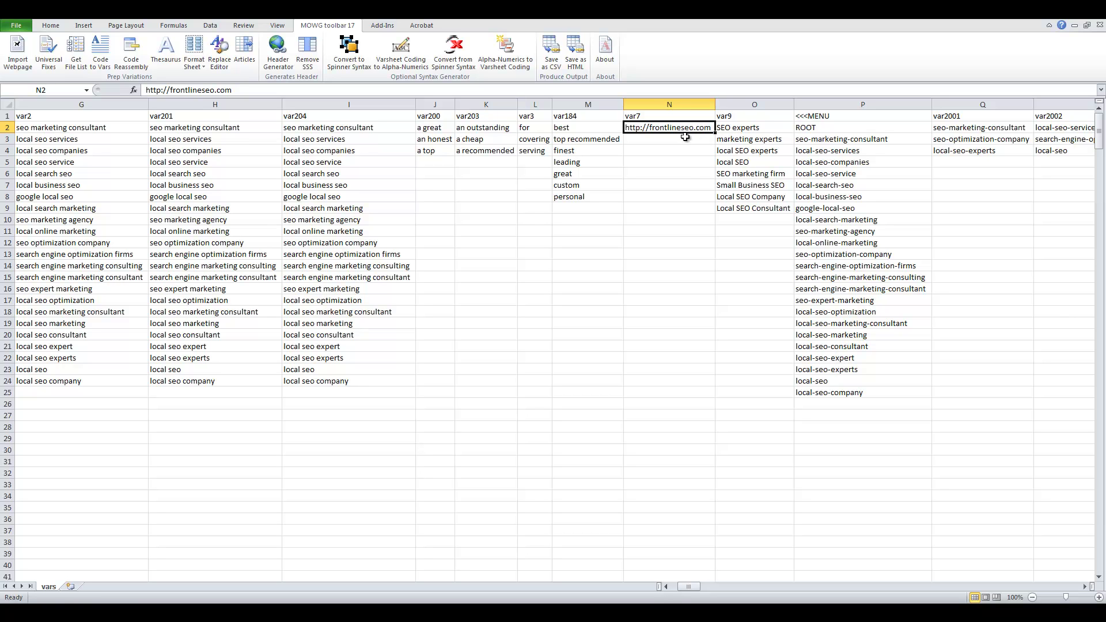
{"action": "left_click_drag", "start_coordinate": [734, 134], "coordinate": [760, 208]}
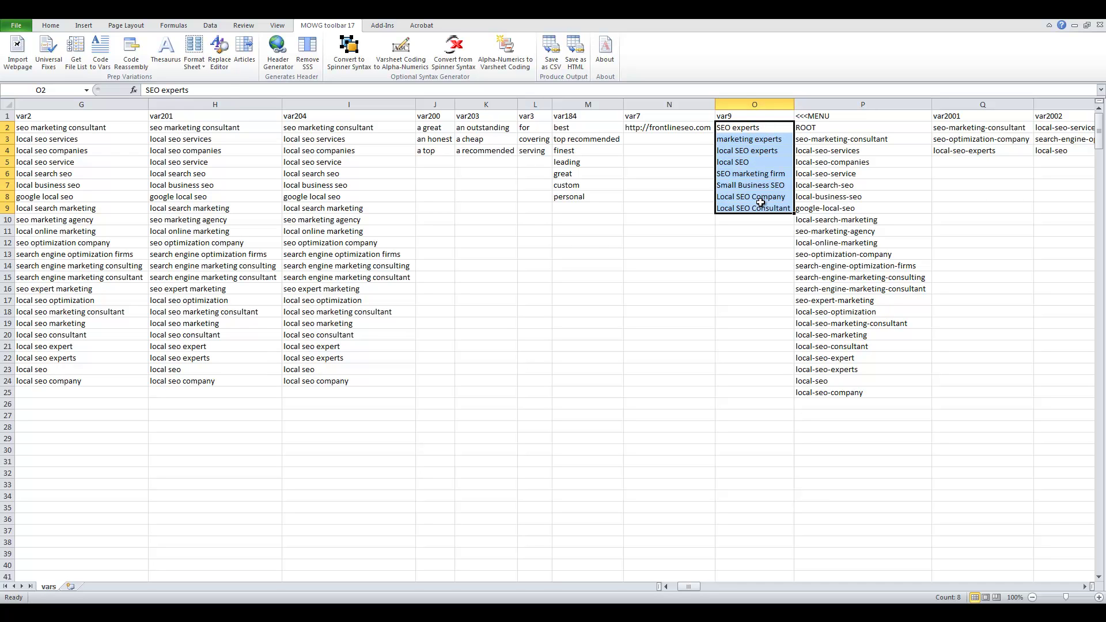
{"action": "left_click", "coordinate": [668, 126]}
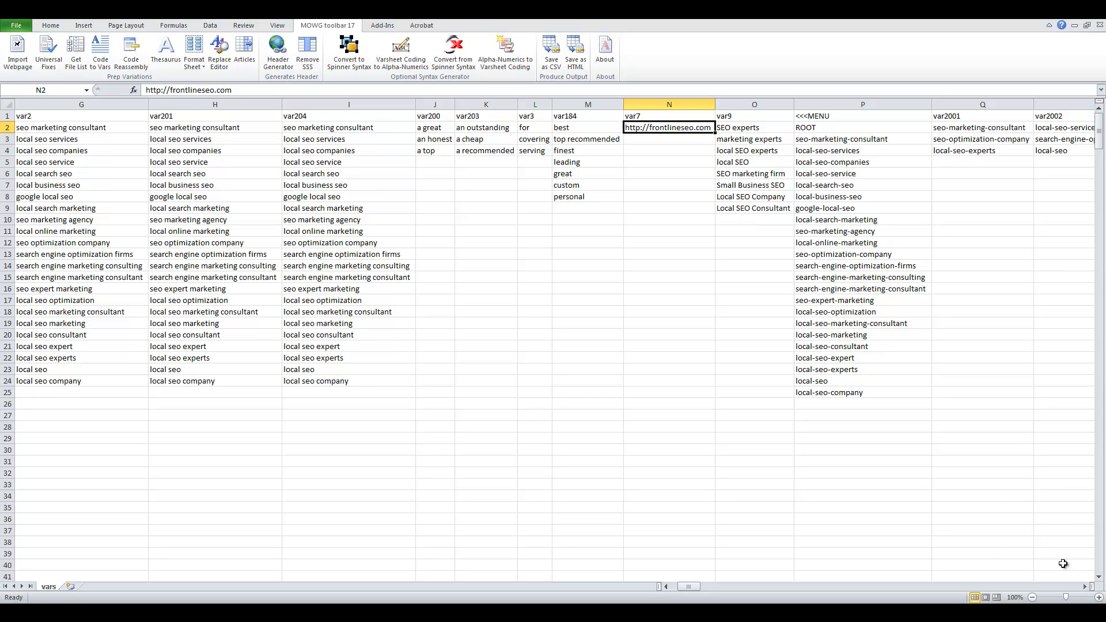
Copy the var204 keyword list into the <<<MENU column, starting at cell P3 below ROOT
{"action": "left_click", "coordinate": [852, 102]}
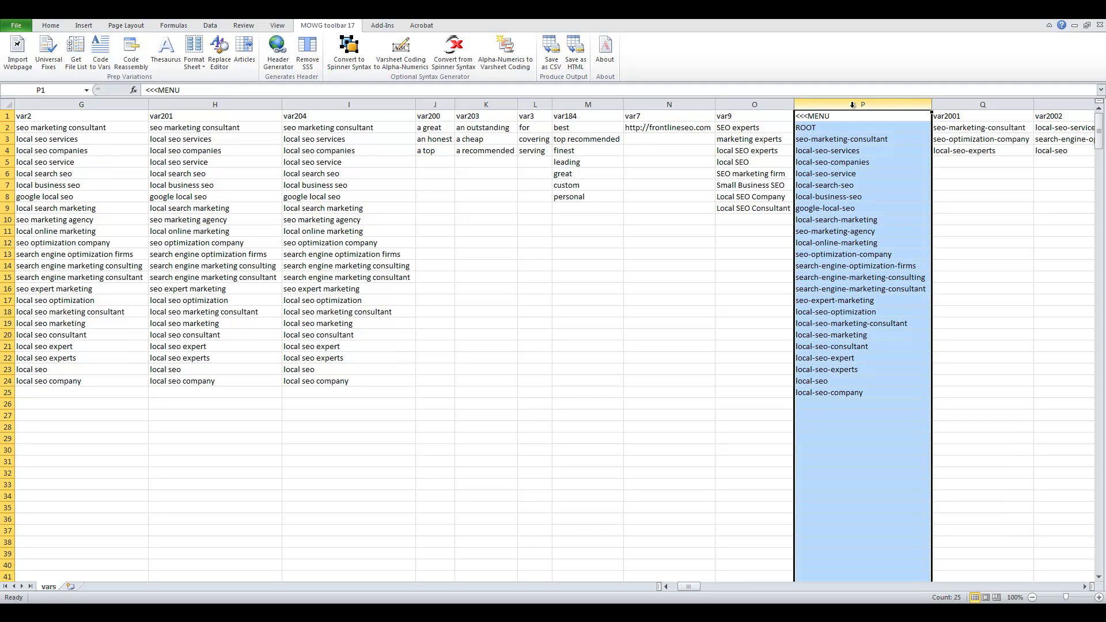
{"action": "left_click_drag", "start_coordinate": [830, 141], "coordinate": [827, 398]}
{"action": "left_click", "coordinate": [704, 369]}
{"action": "left_click_drag", "start_coordinate": [366, 134], "coordinate": [333, 381]}
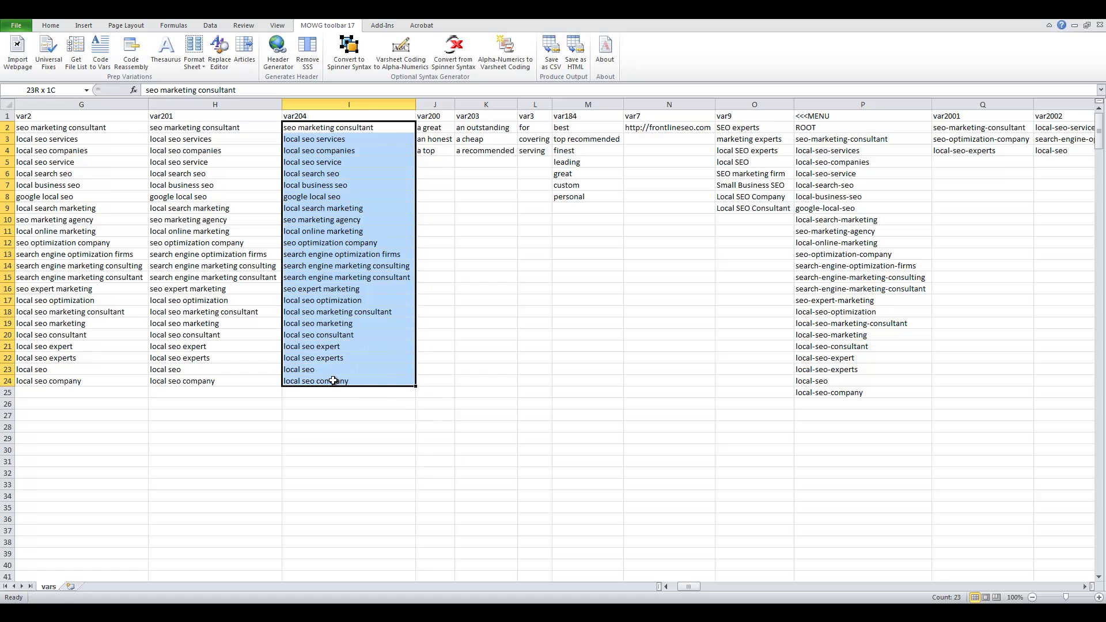
{"action": "right_click", "coordinate": [374, 260]}
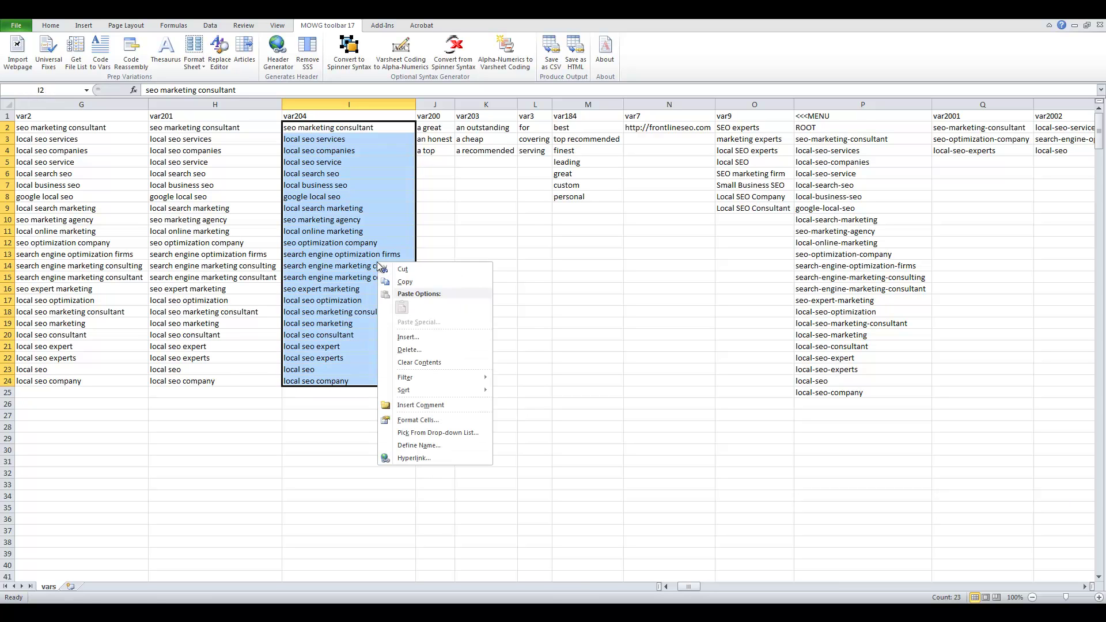
{"action": "left_click", "coordinate": [417, 284]}
{"action": "left_click", "coordinate": [894, 138]}
{"action": "right_click", "coordinate": [862, 140]}
{"action": "left_click", "coordinate": [835, 142]}
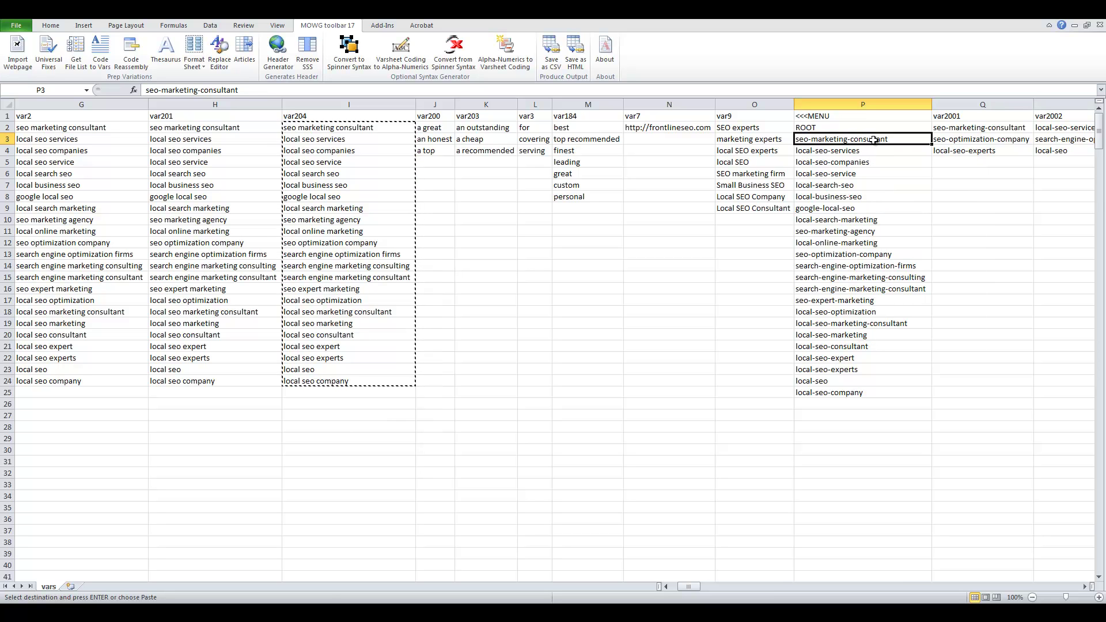
{"action": "right_click", "coordinate": [852, 141]}
{"action": "left_click", "coordinate": [875, 185]}
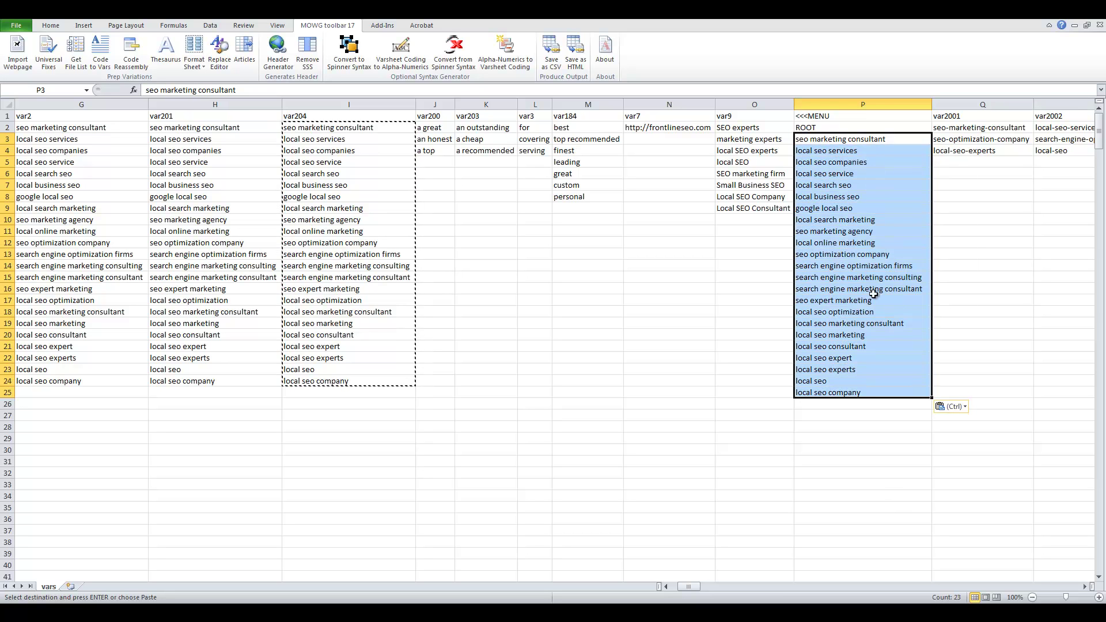
Replace every space with a hyphen in the keywords pasted in the <<<MENU column
{"action": "key", "text": "ctrl+h"}
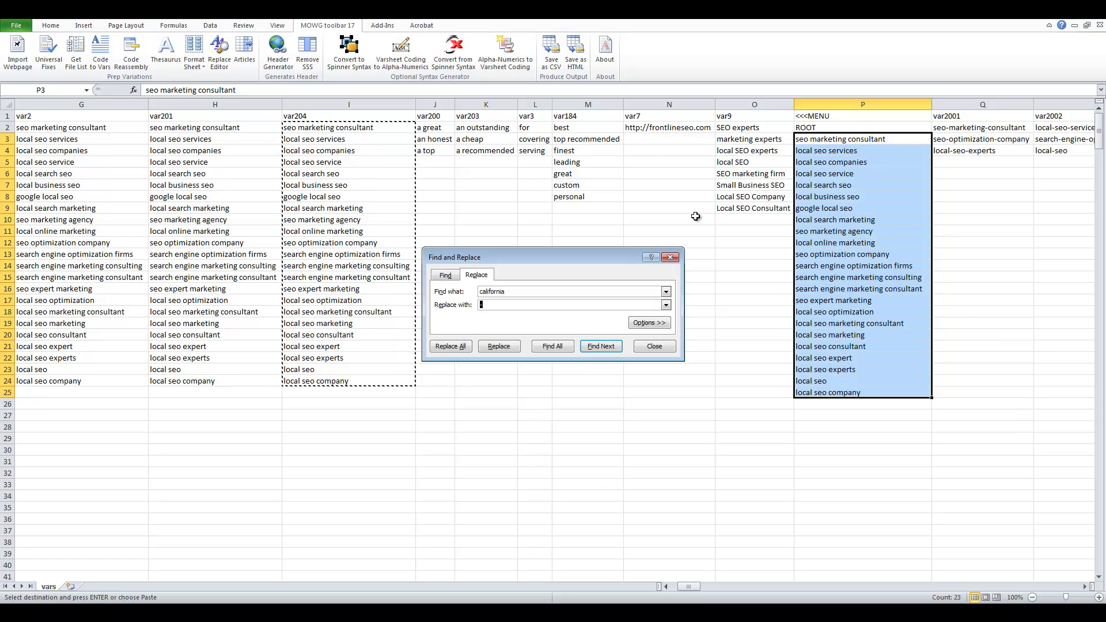
{"action": "type", "text": "-"}
{"action": "left_click_drag", "start_coordinate": [526, 292], "coordinate": [450, 292]}
{"action": "key", "text": "BackSpace"}
{"action": "left_click", "coordinate": [513, 305]}
{"action": "key", "text": "BackSpace"}
{"action": "left_click", "coordinate": [463, 348]}
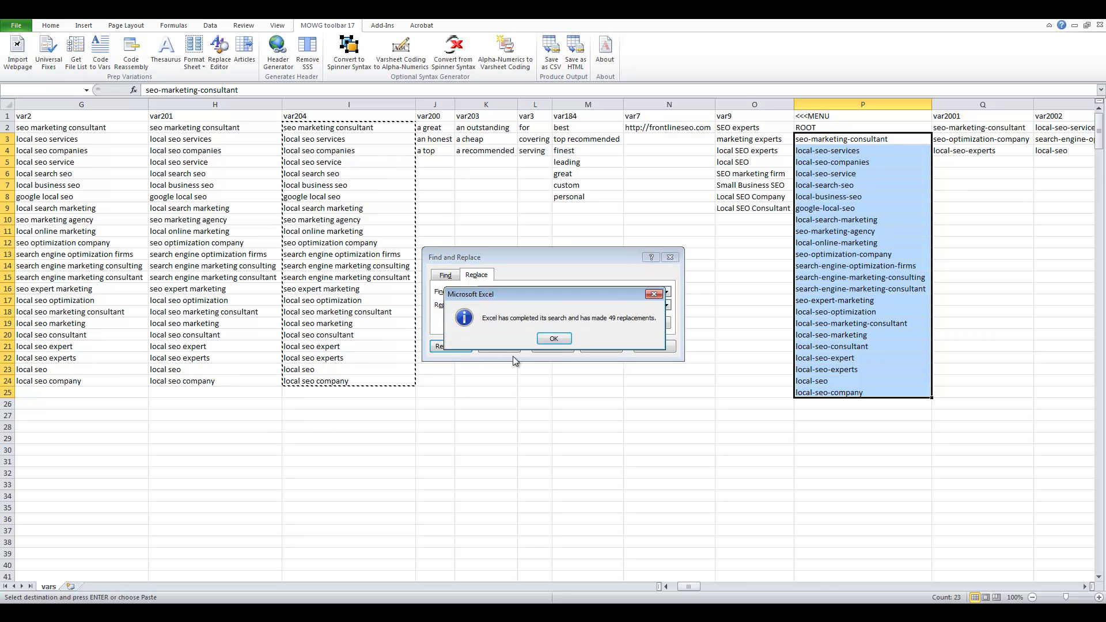
{"action": "left_click", "coordinate": [554, 339]}
{"action": "left_click", "coordinate": [670, 258]}
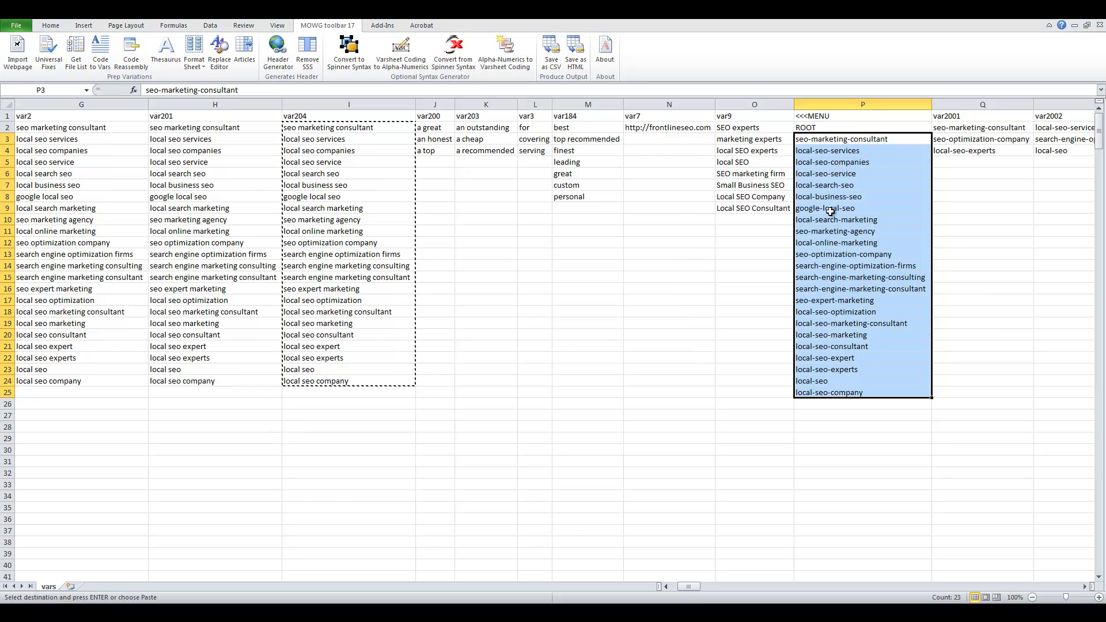
{"action": "left_click", "coordinate": [849, 140]}
{"action": "left_click", "coordinate": [943, 187]}
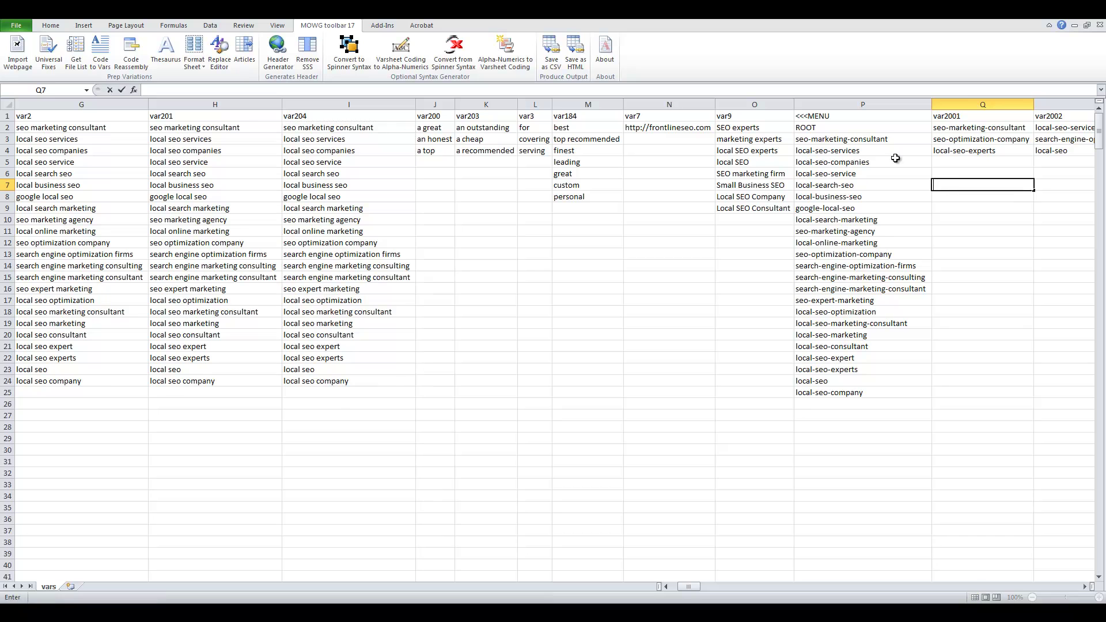
Narrow columns P through X to a uniform width and fit the <<<MENU column to its contents
{"action": "left_click_drag", "start_coordinate": [877, 139], "coordinate": [875, 392]}
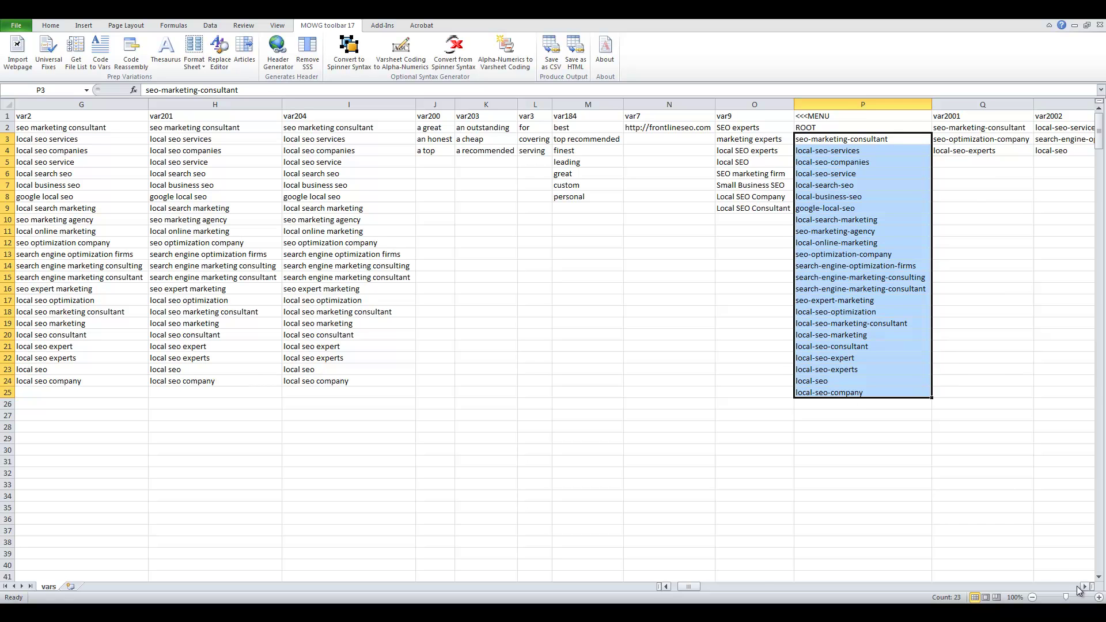
{"action": "left_click_drag", "start_coordinate": [1085, 589], "coordinate": [1086, 589]}
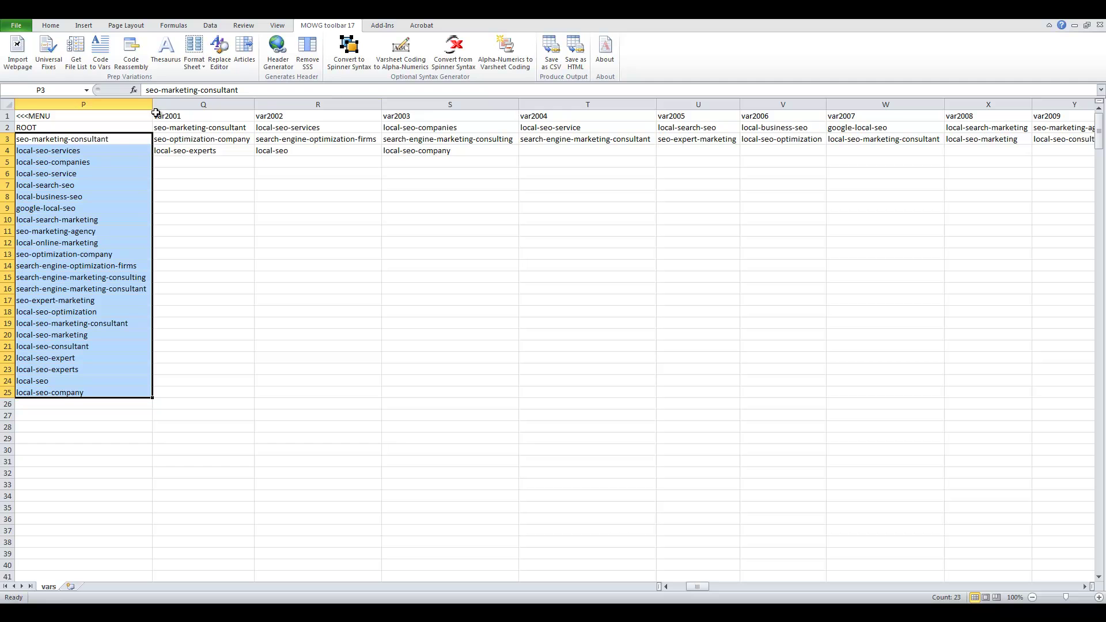
{"action": "left_click_drag", "start_coordinate": [143, 103], "coordinate": [891, 104]}
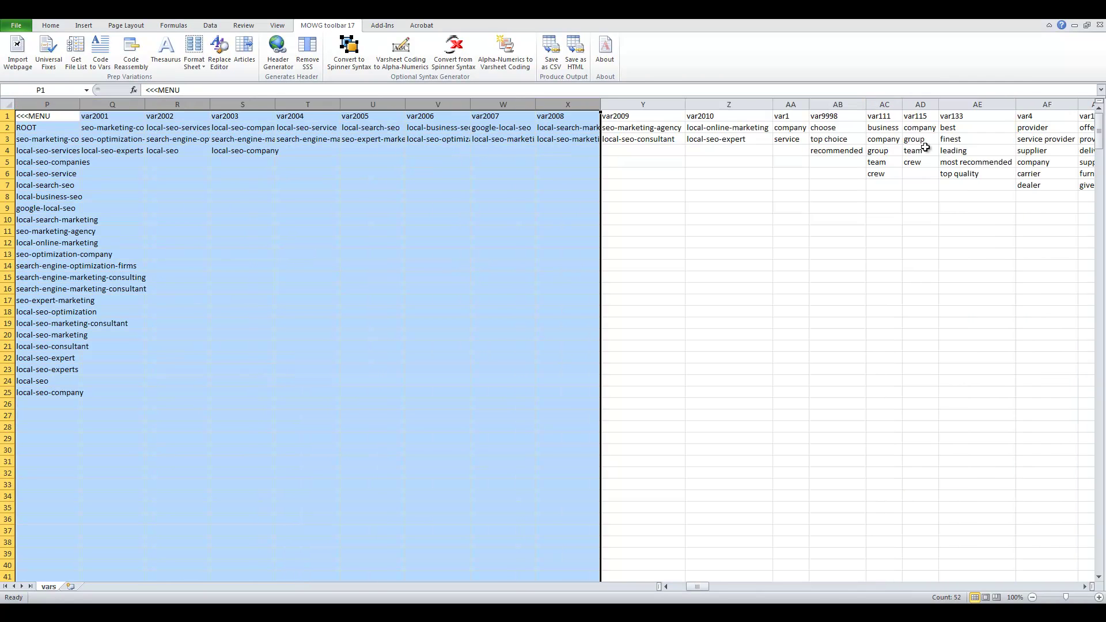
{"action": "left_click_drag", "start_coordinate": [246, 251], "coordinate": [245, 246]}
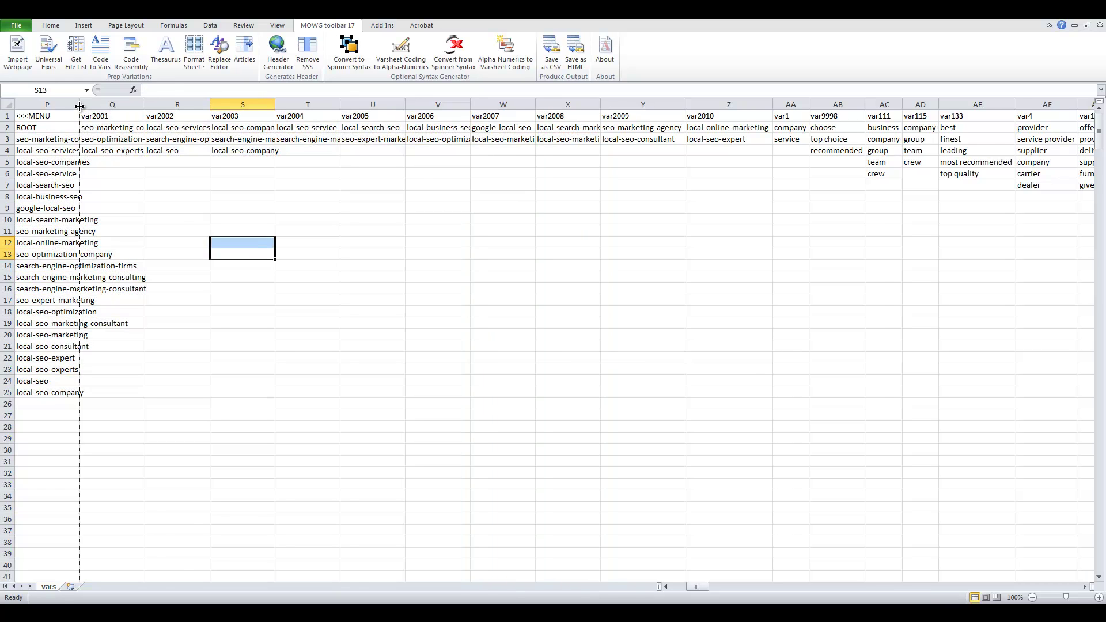
{"action": "double_click", "coordinate": [80, 104]}
Copy seo-marketing-consultant and local-seo-services from the <<<MENU column into row 2 under var2001 and var2002 respectively
{"action": "left_click_drag", "start_coordinate": [102, 140], "coordinate": [127, 392]}
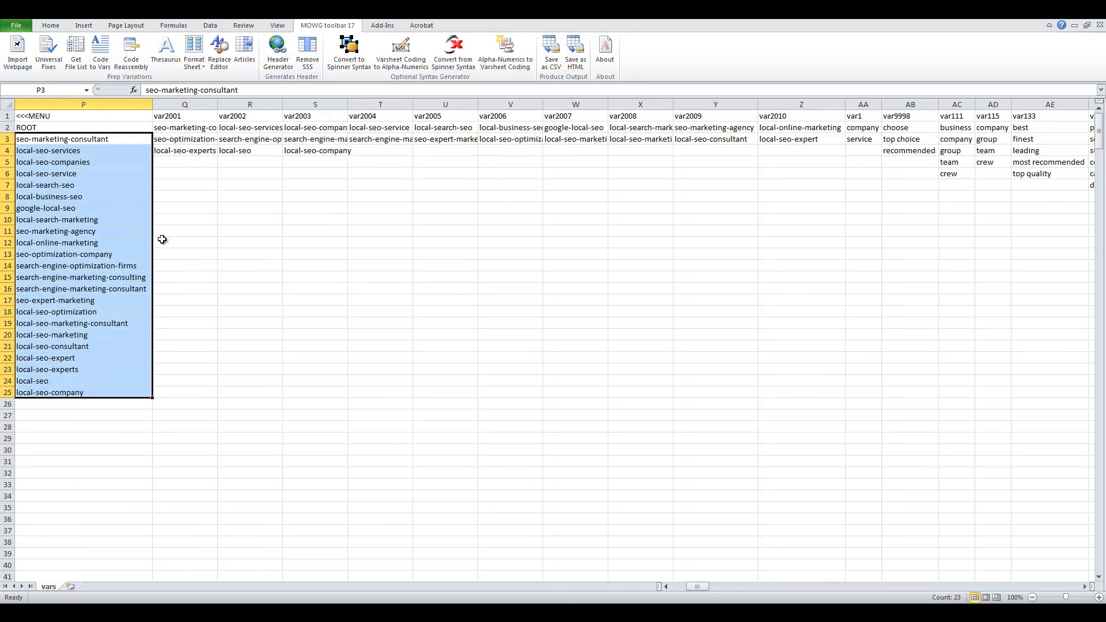
{"action": "left_click_drag", "start_coordinate": [199, 128], "coordinate": [810, 151]}
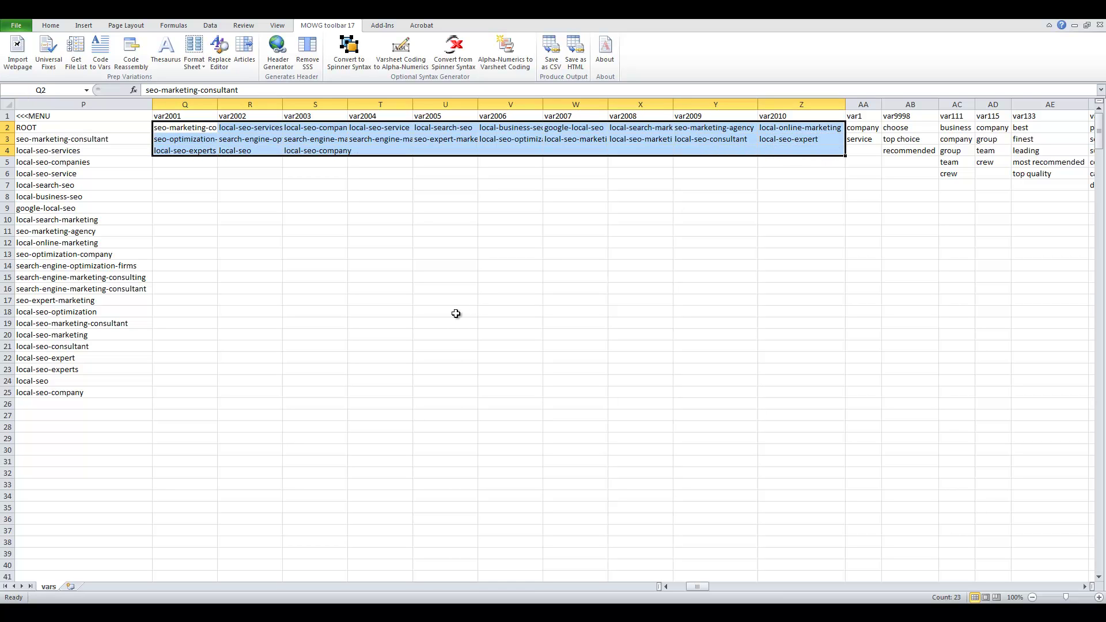
{"action": "left_click", "coordinate": [71, 139]}
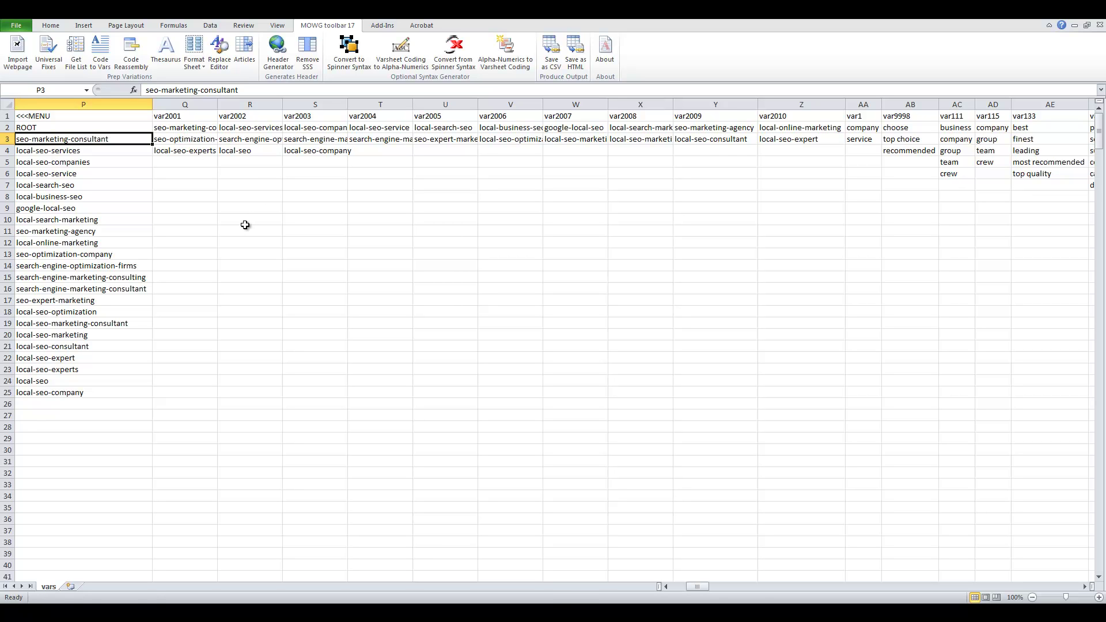
{"action": "key", "text": "ctrl+c"}
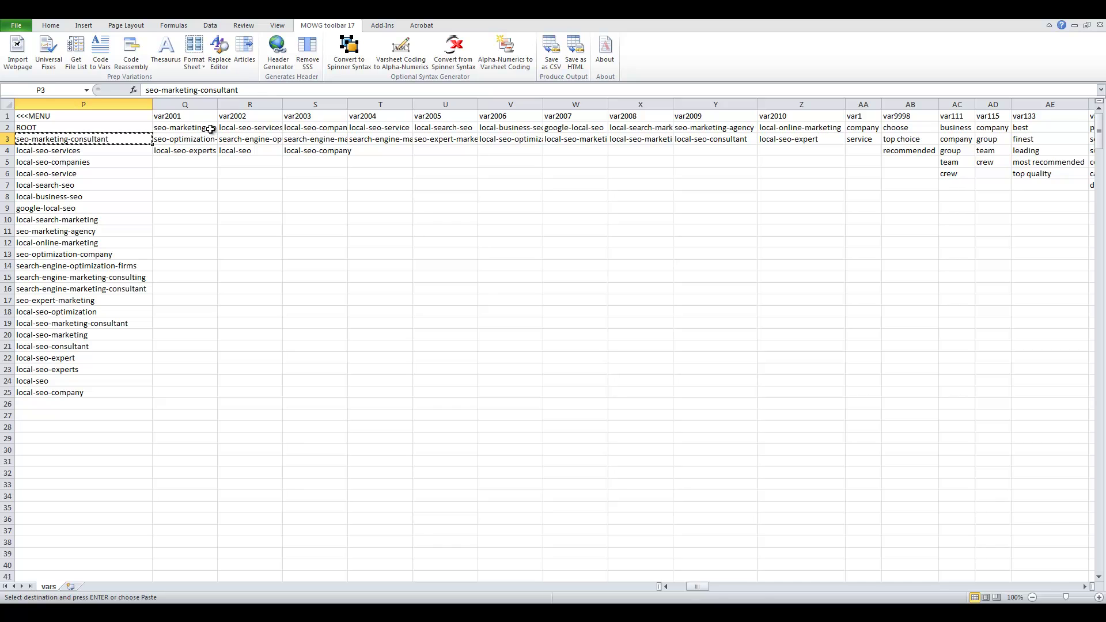
{"action": "left_click", "coordinate": [199, 128]}
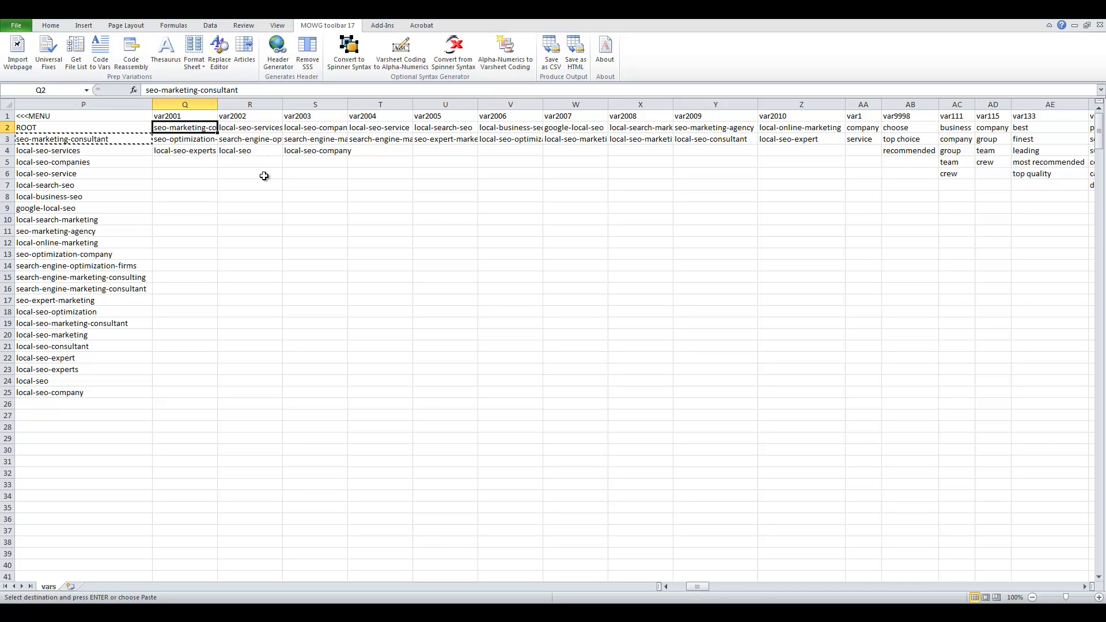
{"action": "key", "text": "ctrl+v"}
{"action": "left_click", "coordinate": [73, 151]}
{"action": "key", "text": "ctrl+c"}
{"action": "left_click", "coordinate": [274, 129]}
{"action": "key", "text": "ctrl+v"}
Copy local-seo-companies and local-seo-service from the <<<MENU column into row 2 under var2003 and var2004 respectively
{"action": "left_click", "coordinate": [69, 161]}
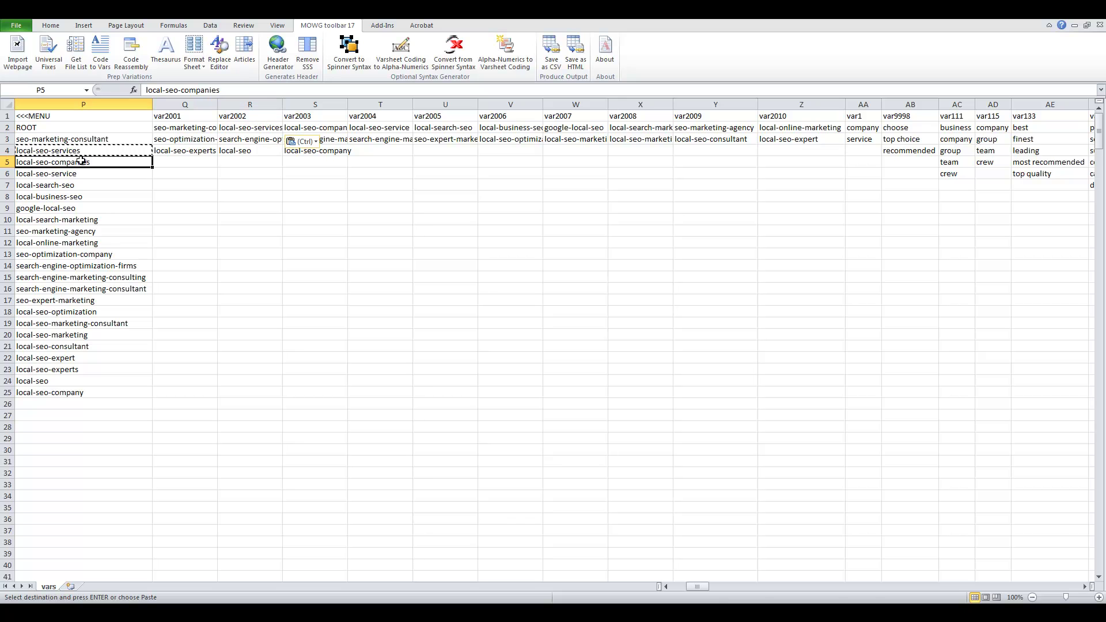
{"action": "key", "text": "ctrl+c"}
{"action": "left_click", "coordinate": [312, 128]}
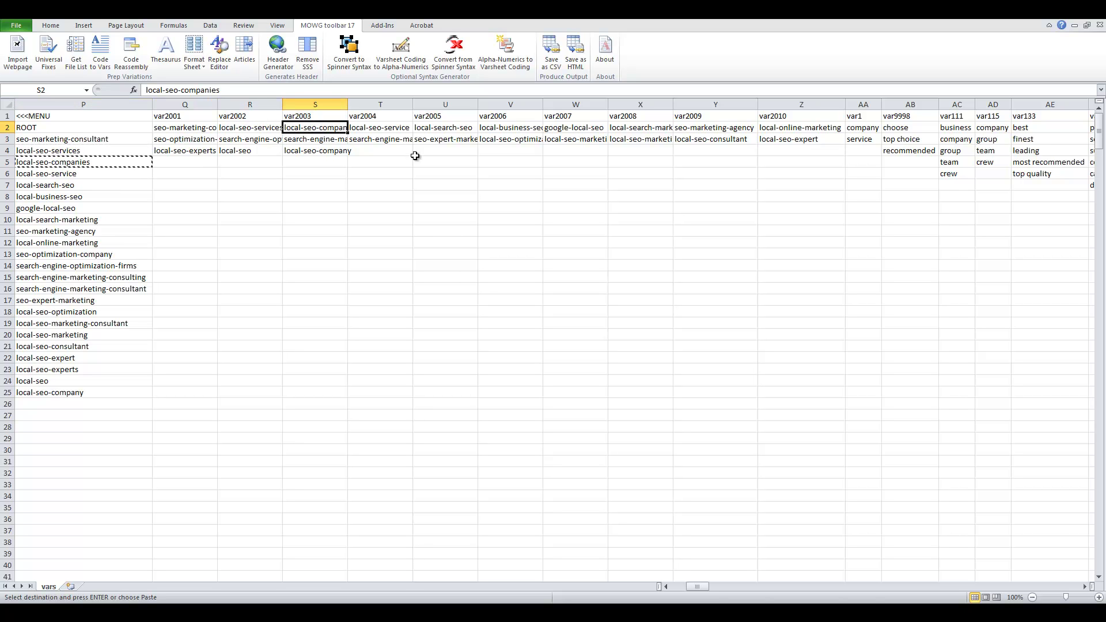
{"action": "key", "text": "ctrl+v"}
{"action": "left_click", "coordinate": [51, 172]}
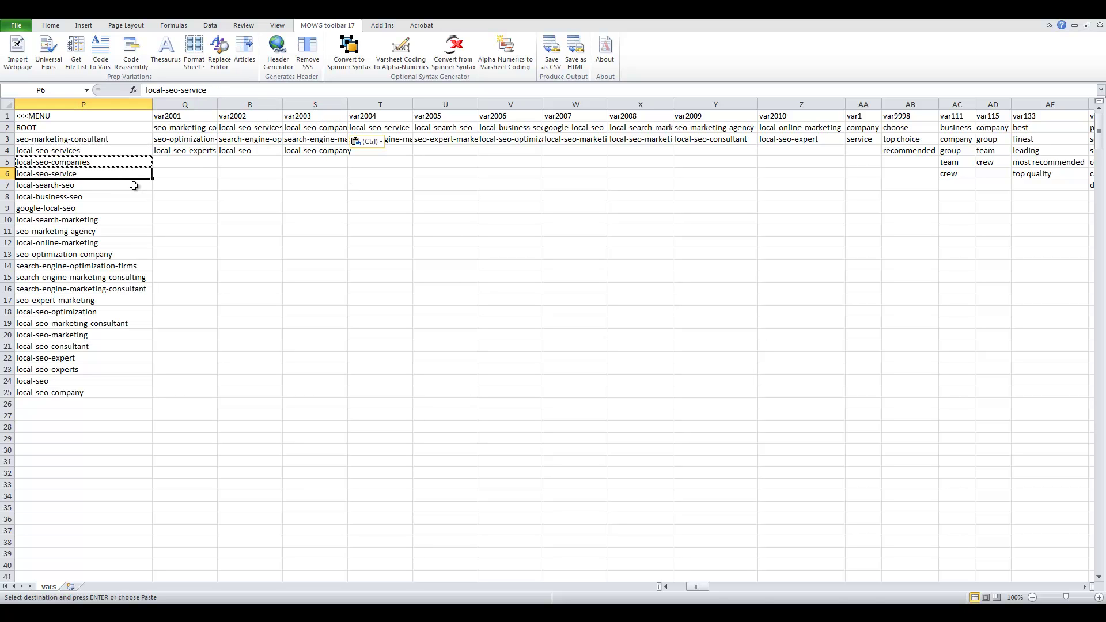
{"action": "key", "text": "ctrl+c"}
{"action": "left_click", "coordinate": [393, 127]}
{"action": "key", "text": "ctrl+v"}
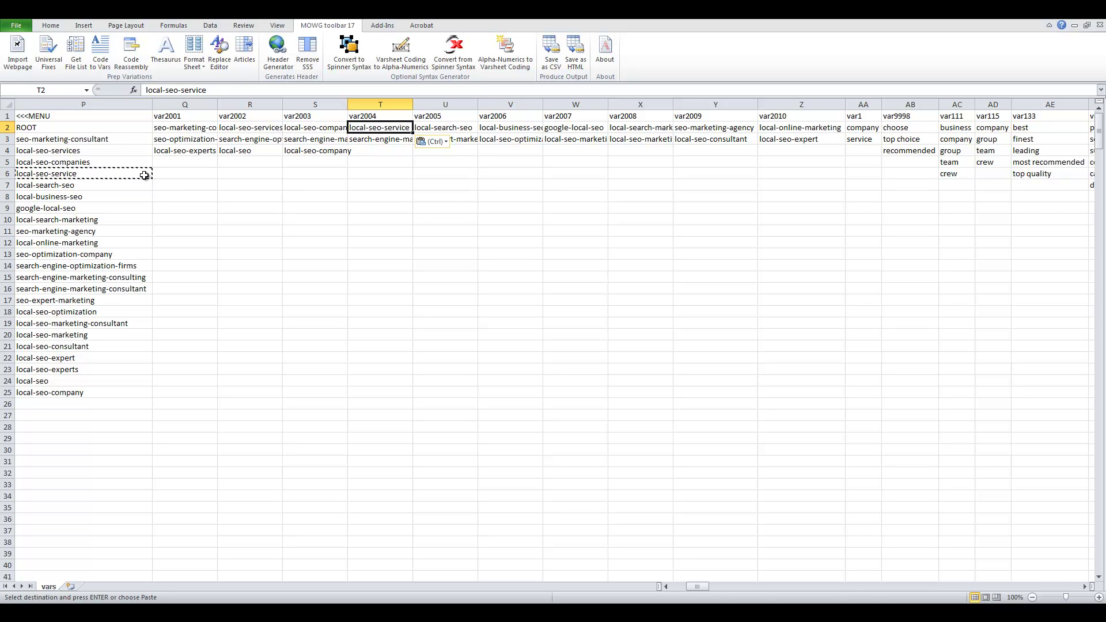
{"action": "left_click", "coordinate": [71, 185]}
{"action": "left_click", "coordinate": [438, 136]}
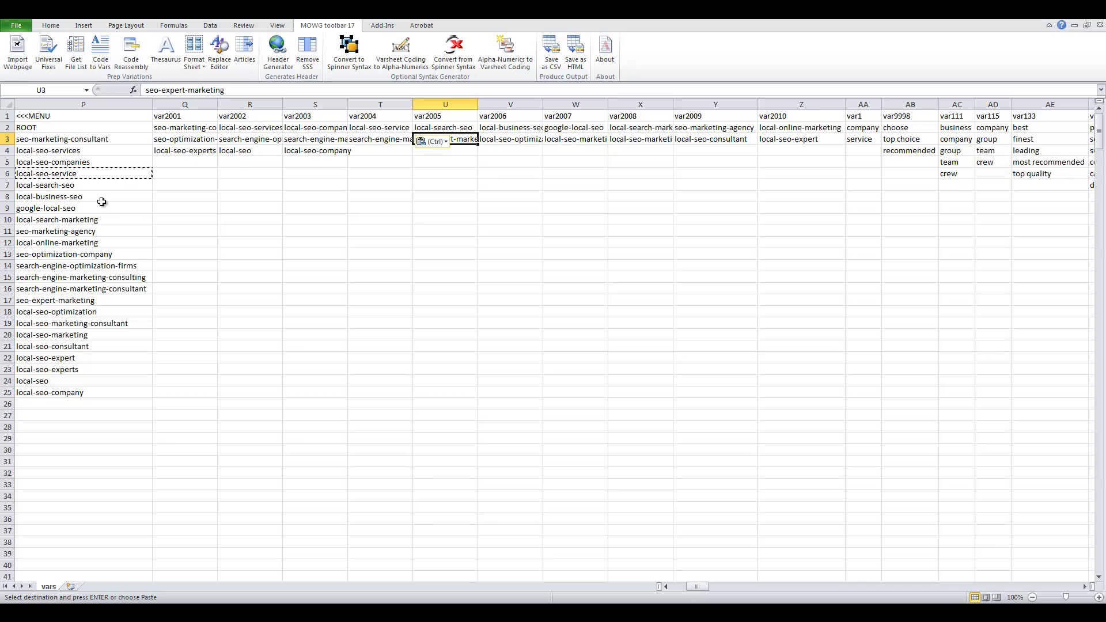
{"action": "left_click", "coordinate": [785, 129]}
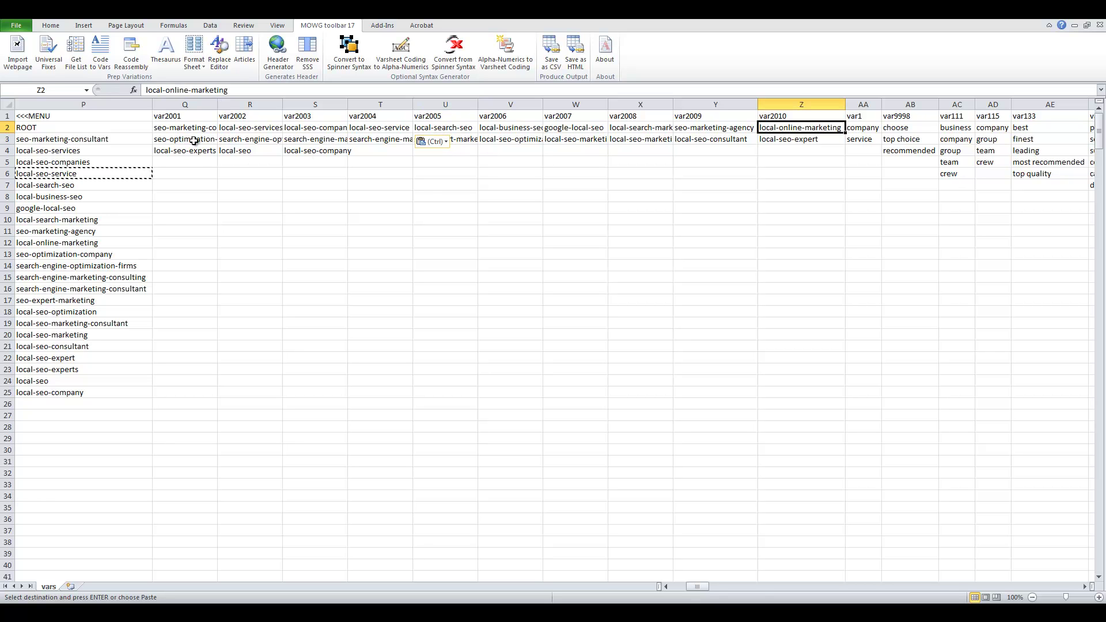
{"action": "left_click", "coordinate": [55, 242]}
{"action": "left_click", "coordinate": [182, 142]}
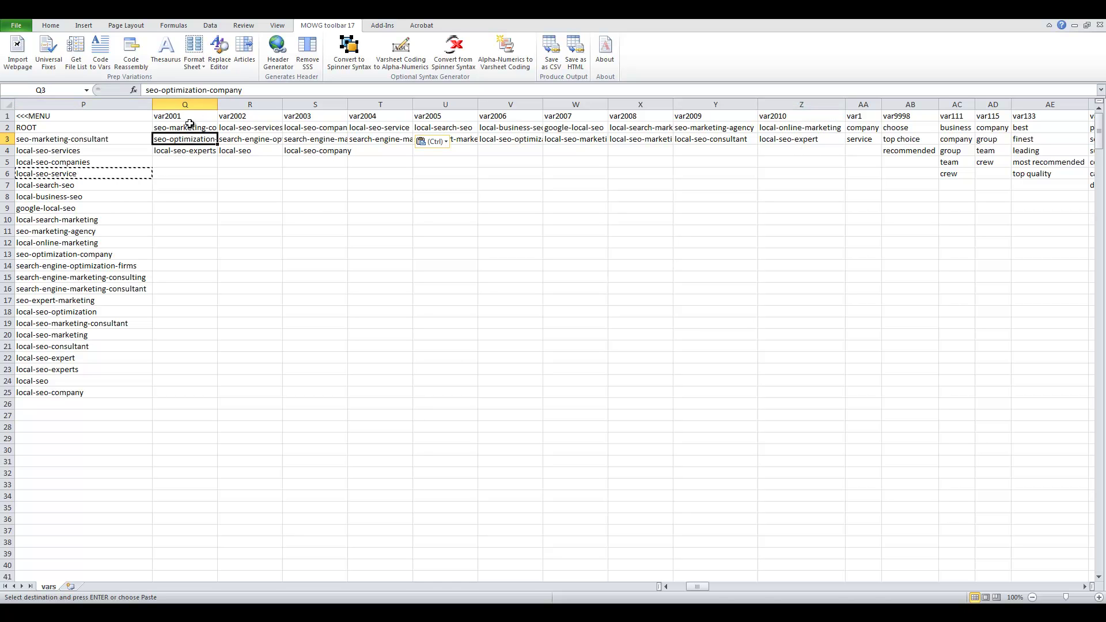
Copy seo-optimization-company and search-engine-optimization-firms from the <<<MENU column into row 3 under var2001 and var2002 respectively
{"action": "left_click", "coordinate": [60, 257]}
{"action": "key", "text": "ctrl+c"}
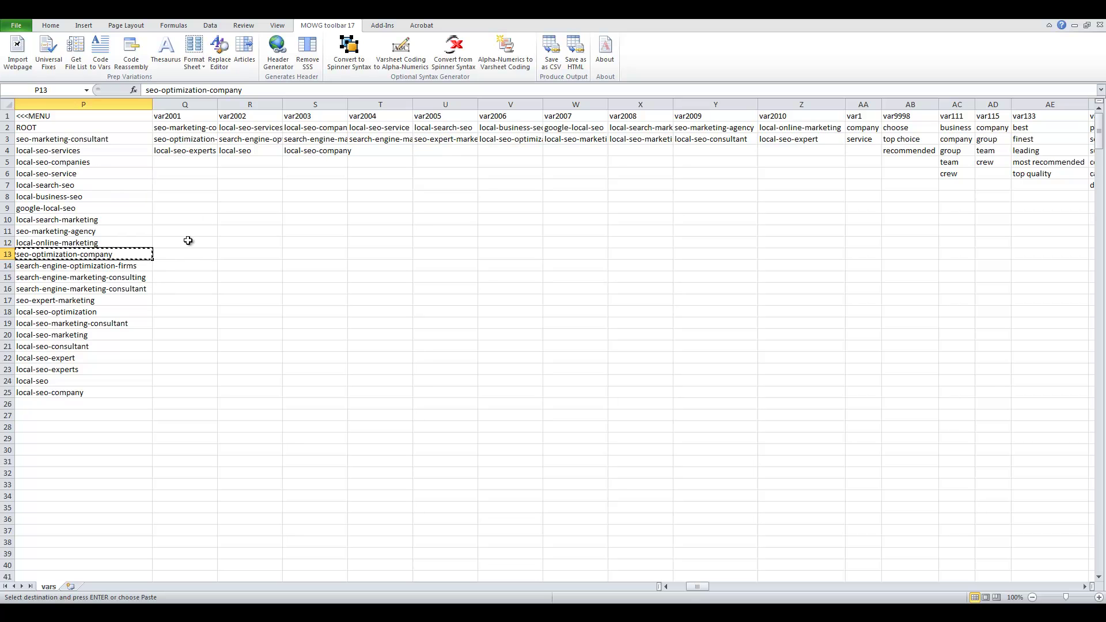
{"action": "left_click", "coordinate": [189, 139]}
{"action": "key", "text": "ctrl+v"}
{"action": "left_click", "coordinate": [77, 266]}
{"action": "key", "text": "ctrl+c"}
{"action": "left_click", "coordinate": [257, 138]}
{"action": "key", "text": "ctrl+v"}
{"action": "left_click", "coordinate": [834, 139]}
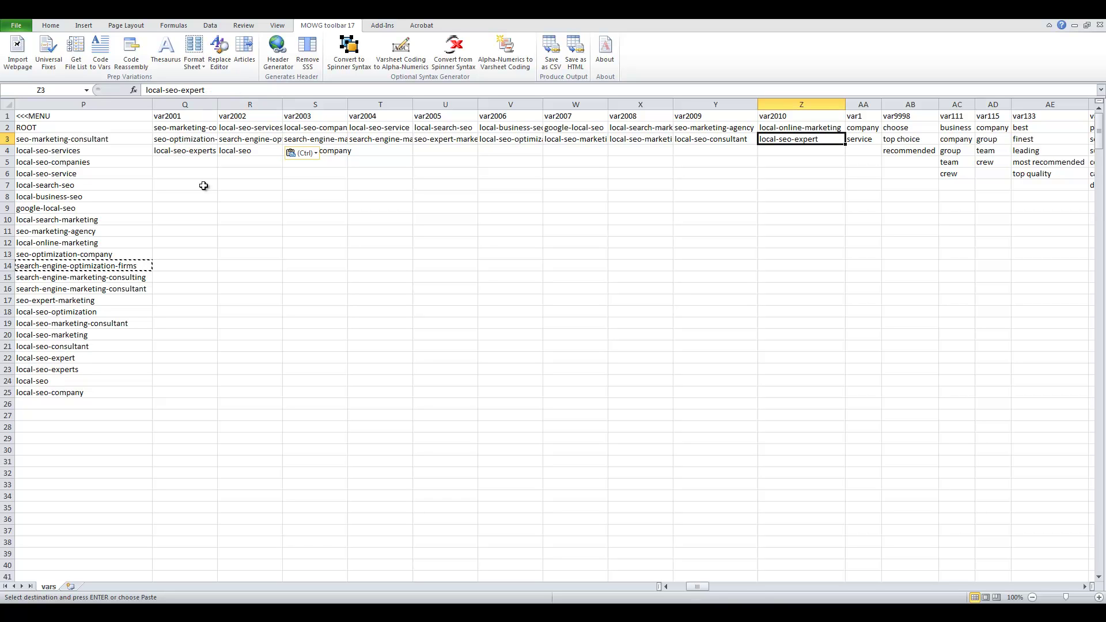
Copy local-seo-experts and local-seo from the <<<MENU column into row 4 under var2001 and var2002 respectively
{"action": "left_click_drag", "start_coordinate": [187, 151], "coordinate": [324, 152]}
{"action": "left_click_drag", "start_coordinate": [59, 367], "coordinate": [66, 392]}
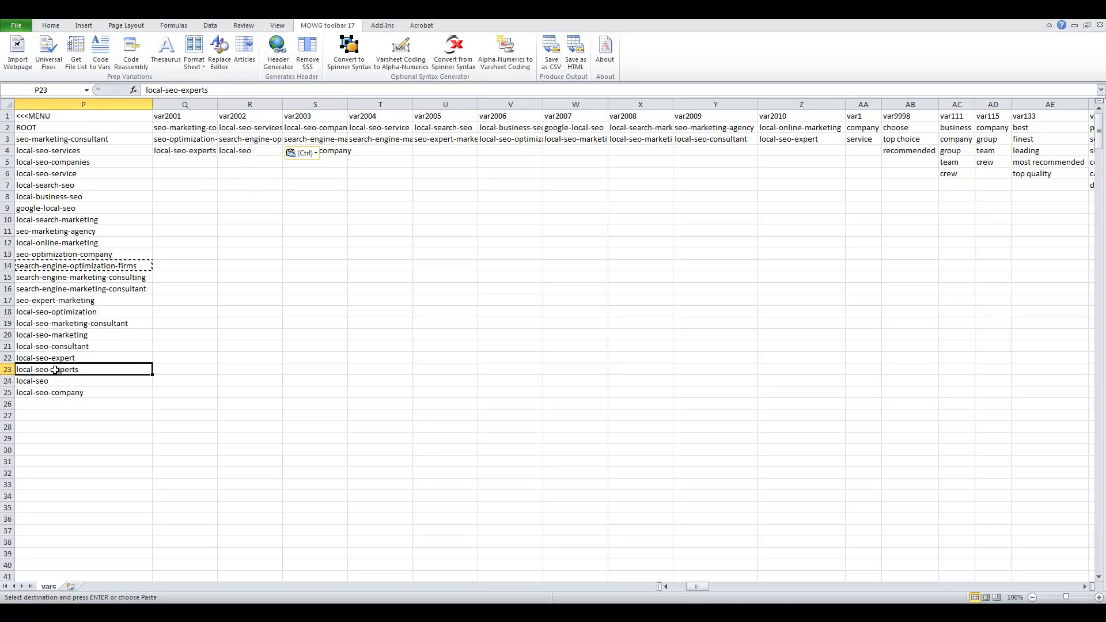
{"action": "left_click", "coordinate": [142, 368]}
{"action": "key", "text": "ctrl+c"}
{"action": "left_click", "coordinate": [197, 151]}
{"action": "key", "text": "ctrl+v"}
{"action": "left_click", "coordinate": [87, 381]}
{"action": "key", "text": "ctrl+c"}
{"action": "left_click", "coordinate": [249, 151]}
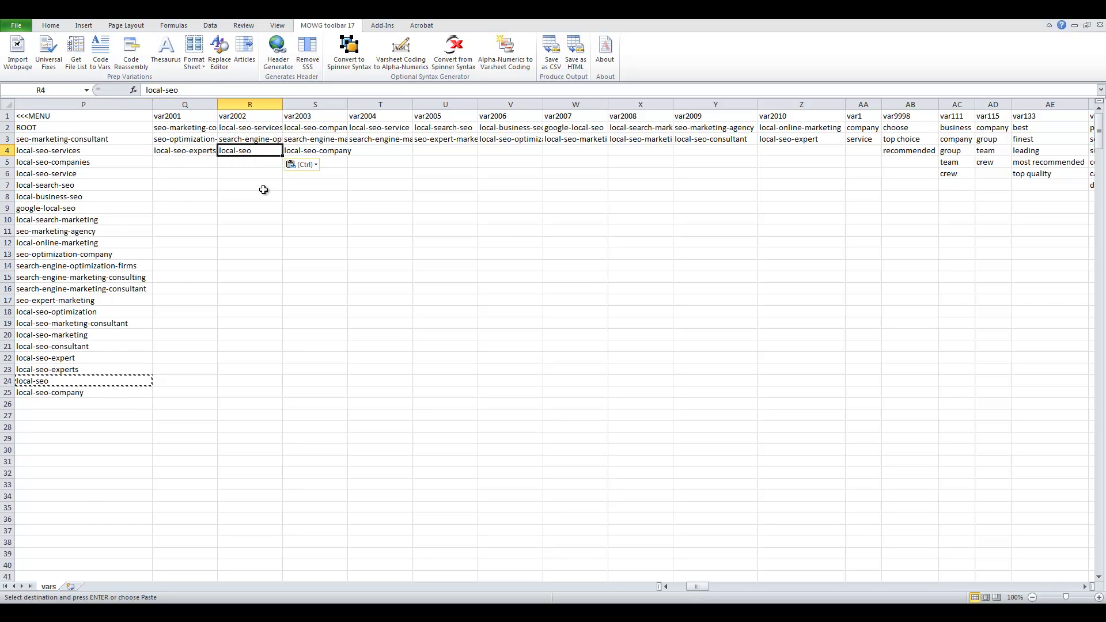
Copy local-seo-company from the <<<MENU column into row 4 under var2003 and save the vars file
{"action": "left_click", "coordinate": [88, 392]}
{"action": "key", "text": "ctrl+c"}
{"action": "left_click", "coordinate": [308, 152]}
{"action": "key", "text": "ctrl+v"}
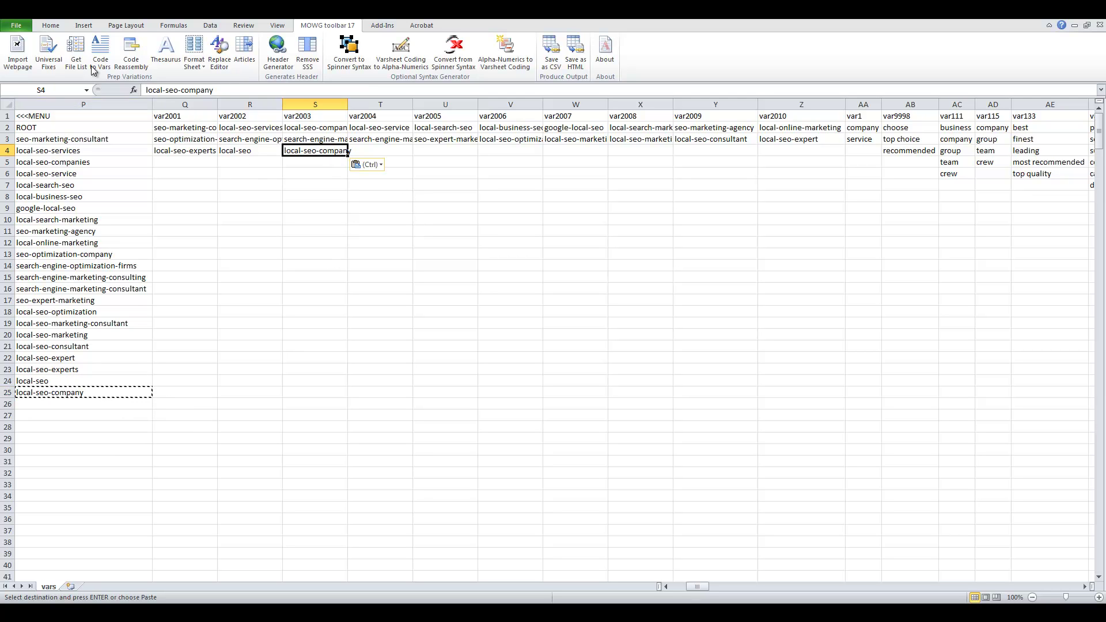
{"action": "key", "text": "ctrl+s"}
{"action": "left_click", "coordinate": [507, 348]}
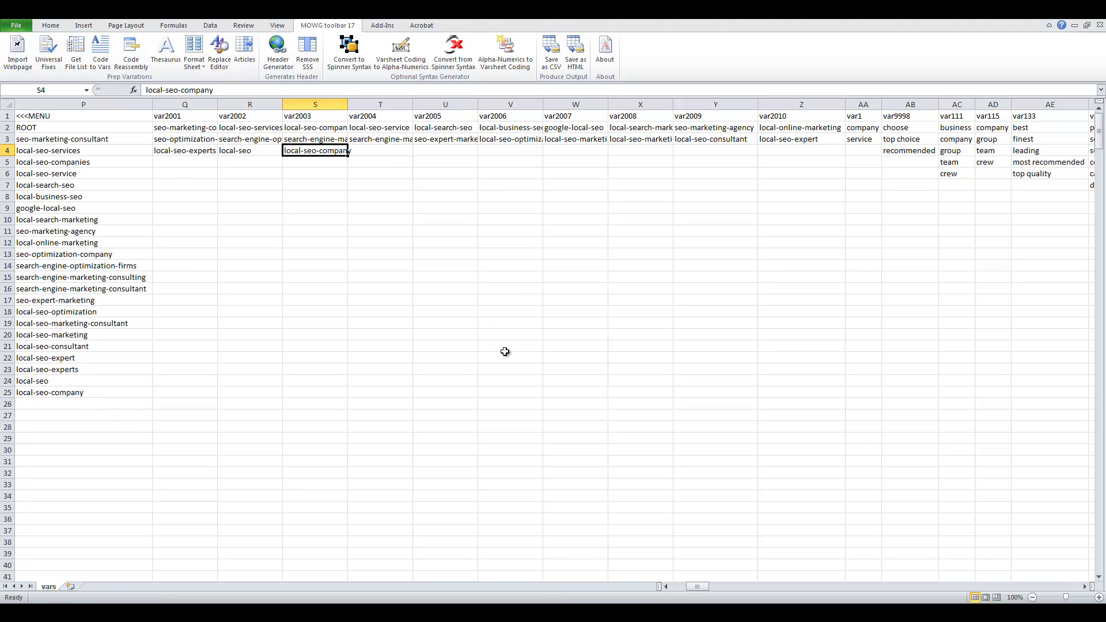